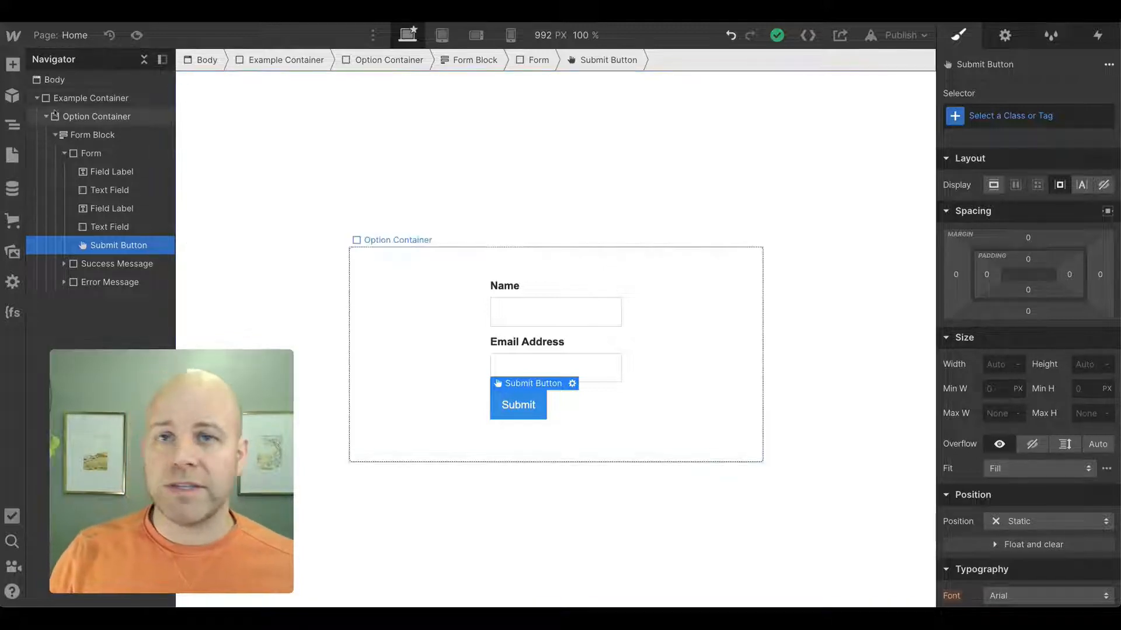
- Add a Checkbox field to the form
click(91, 155)
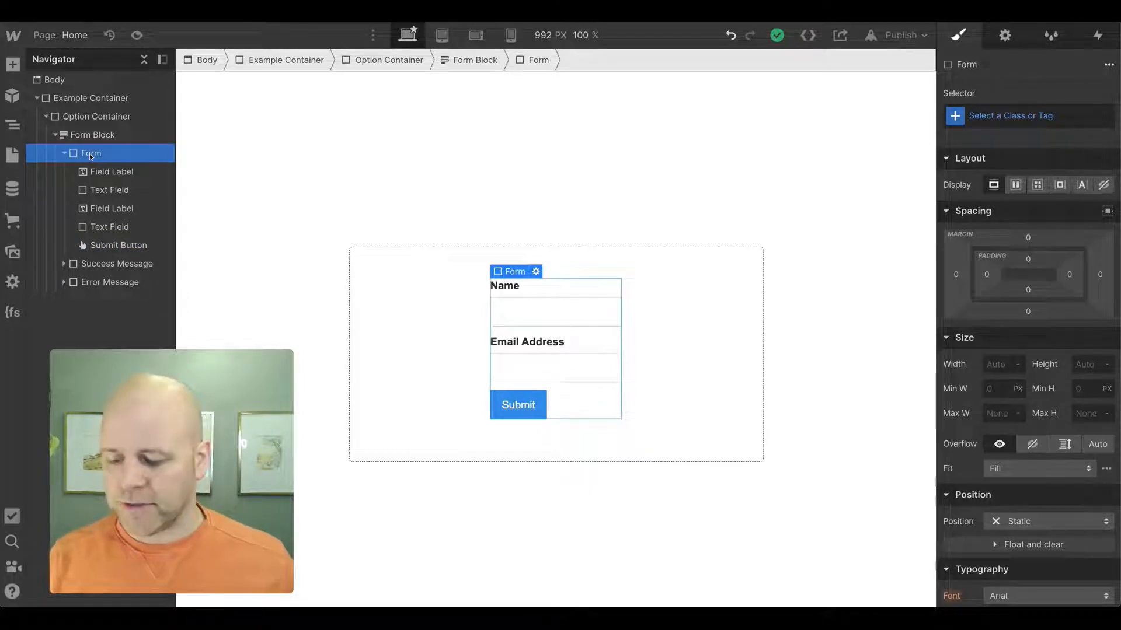
key(ctrl+e)
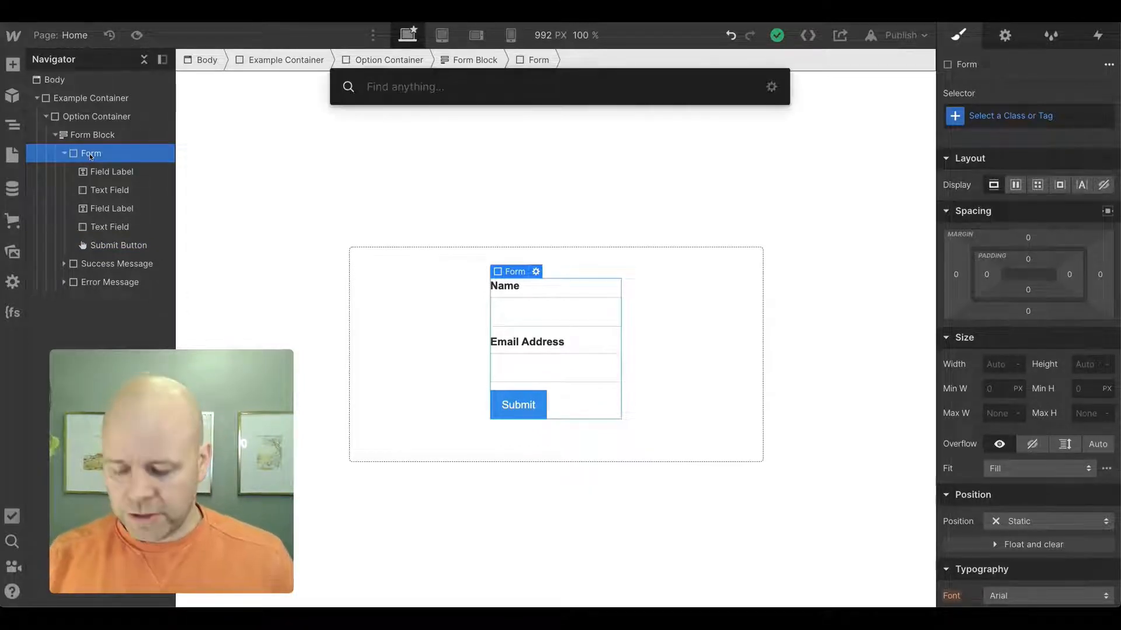
text(che)
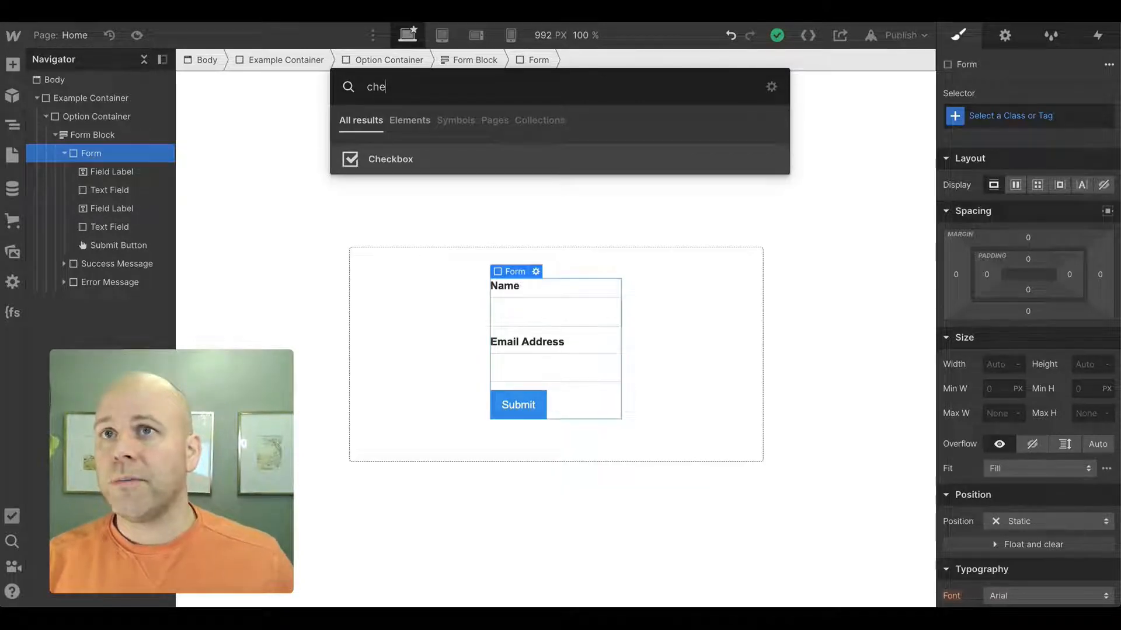
key(Return)
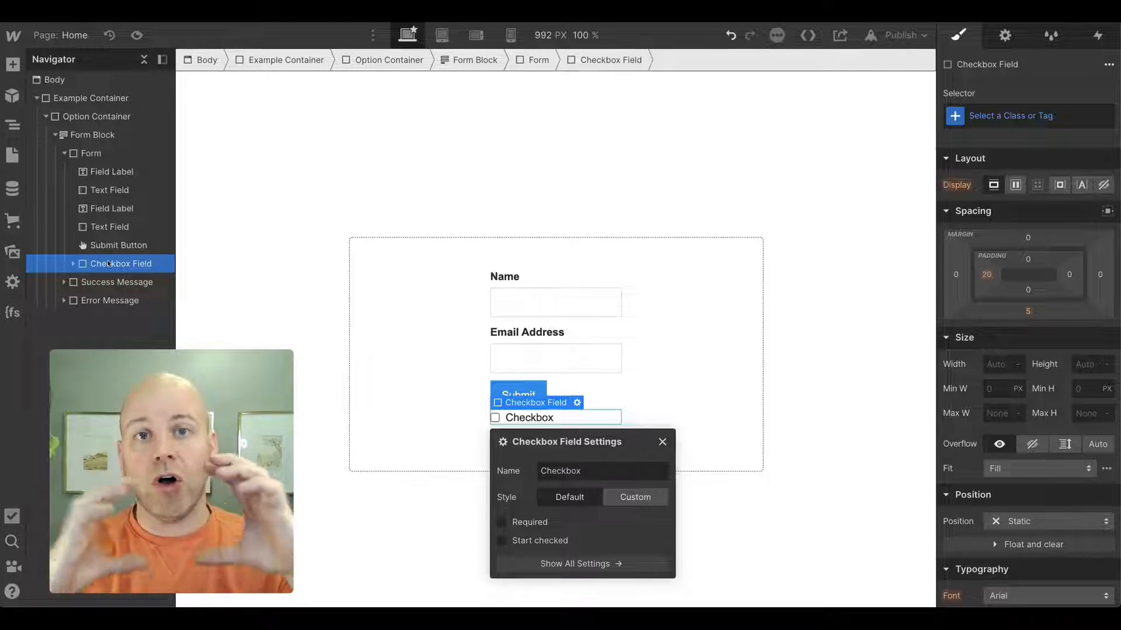
- Add a Div Block to the form and nest the checkbox field inside it
click(90, 153)
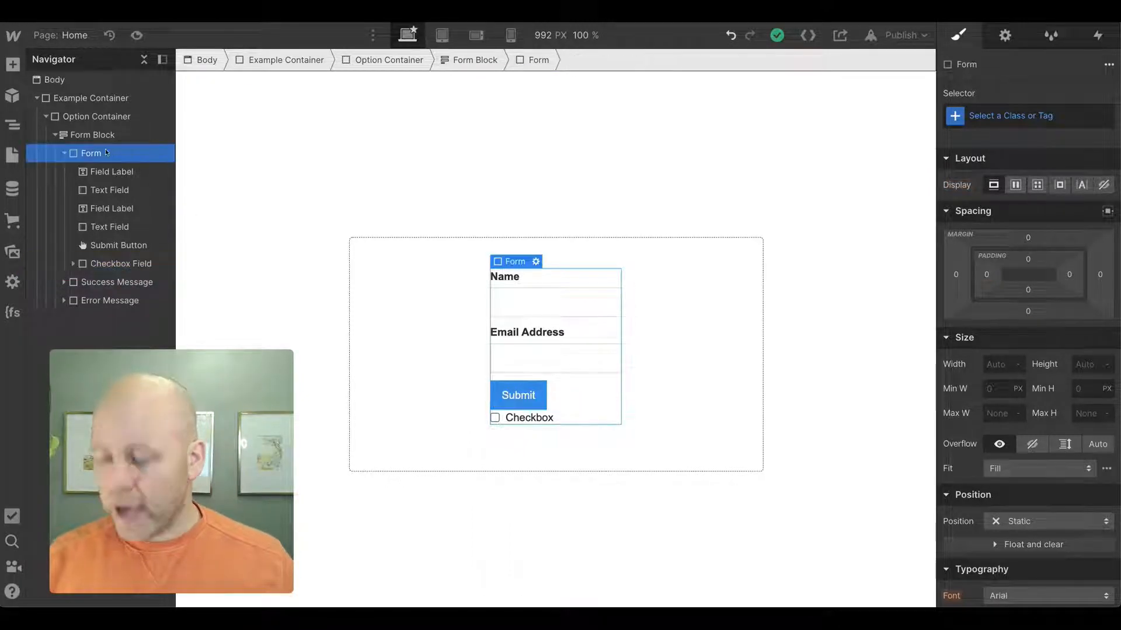
key(ctrl+e)
text(d)
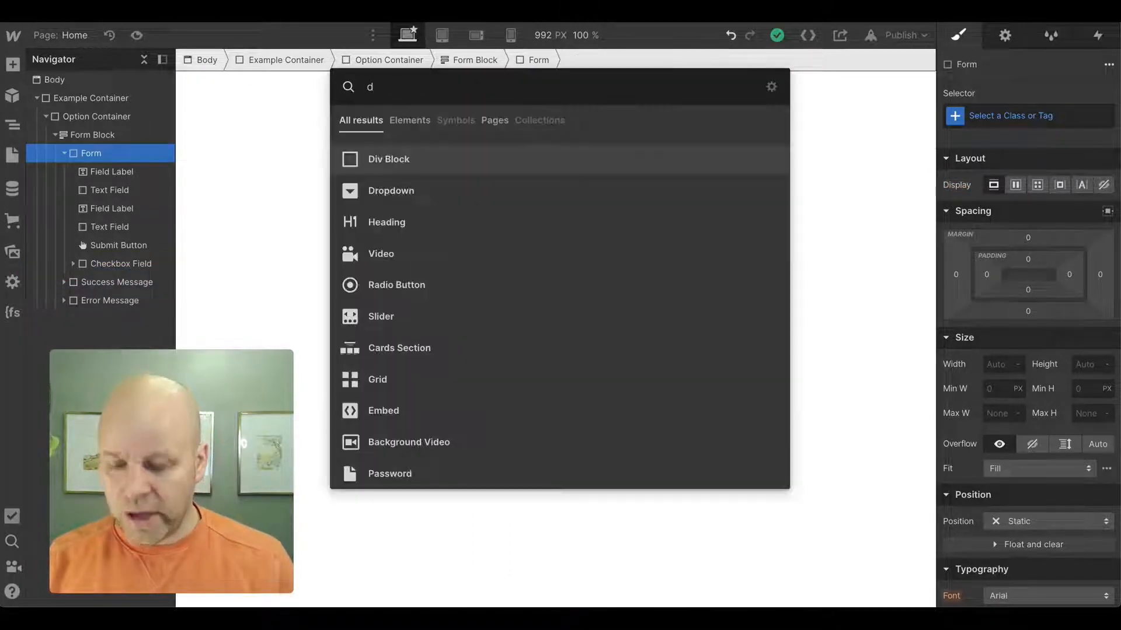
text(iv)
key(Return)
click(110, 283)
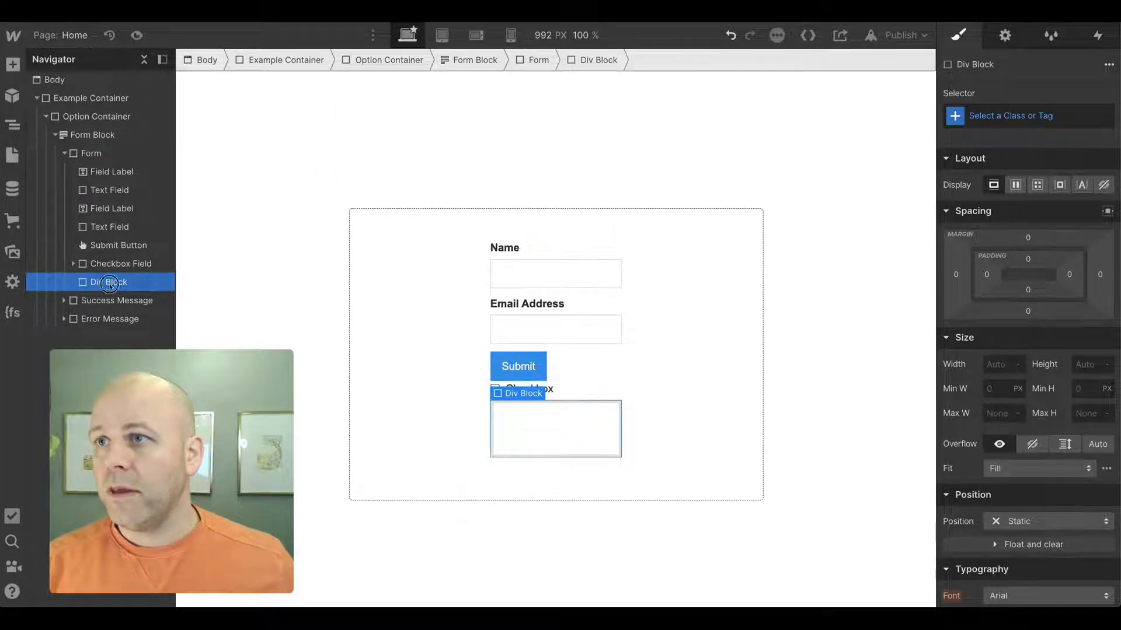
drag(110, 283, 110, 264)
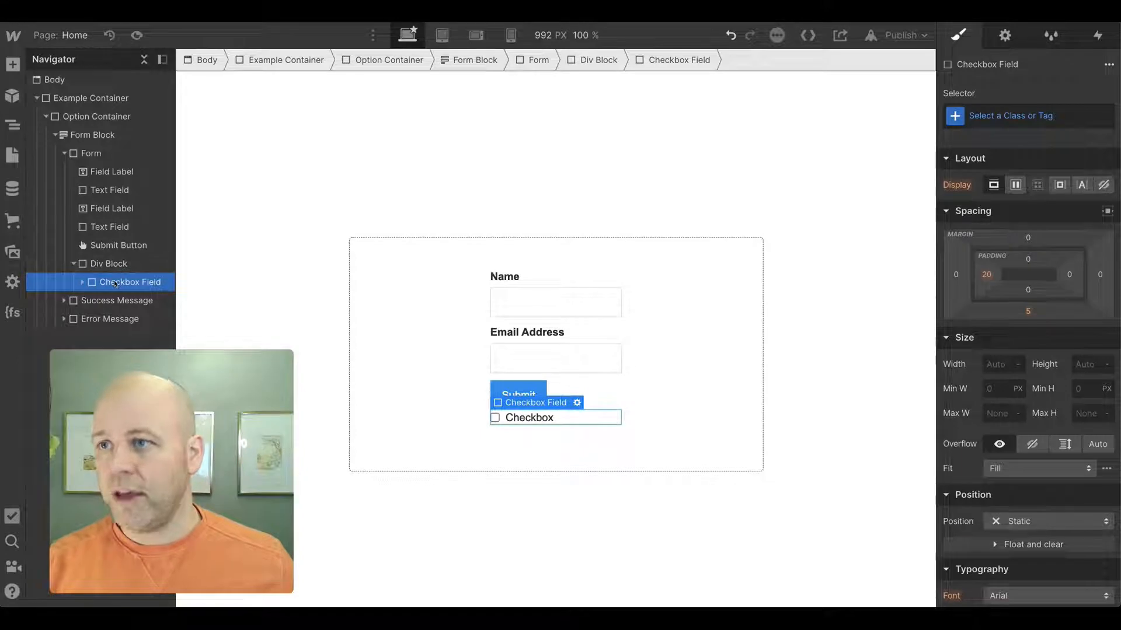
- Duplicate the checkbox field four times to get five checkboxes
key(ctrl+d)
key(ctrl+d)
key(ctrl+d)
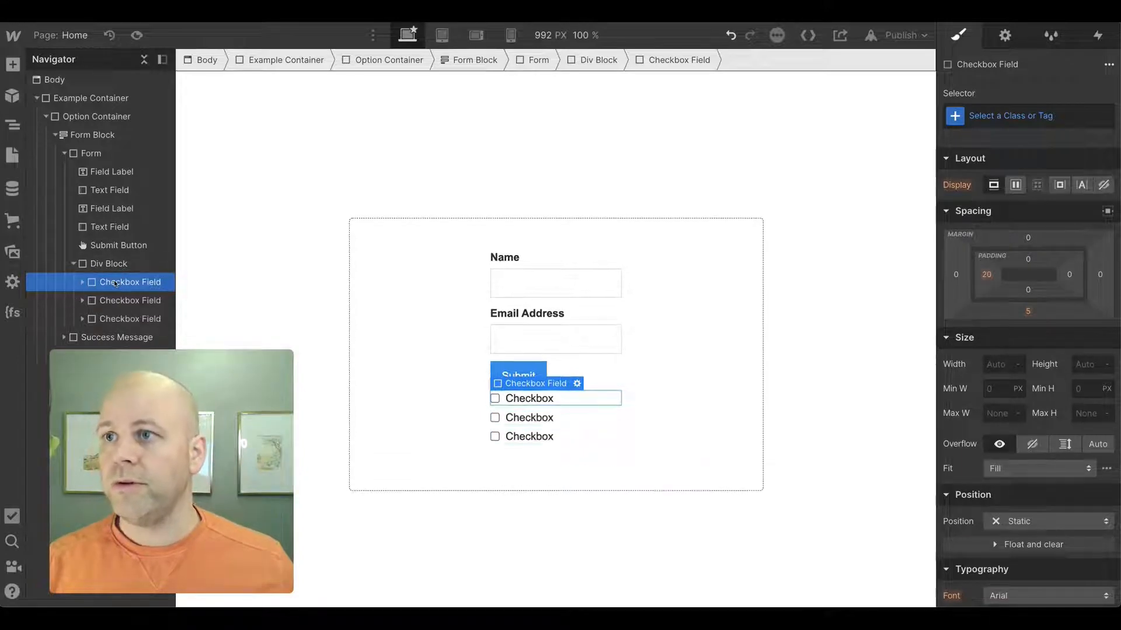
key(ctrl+d)
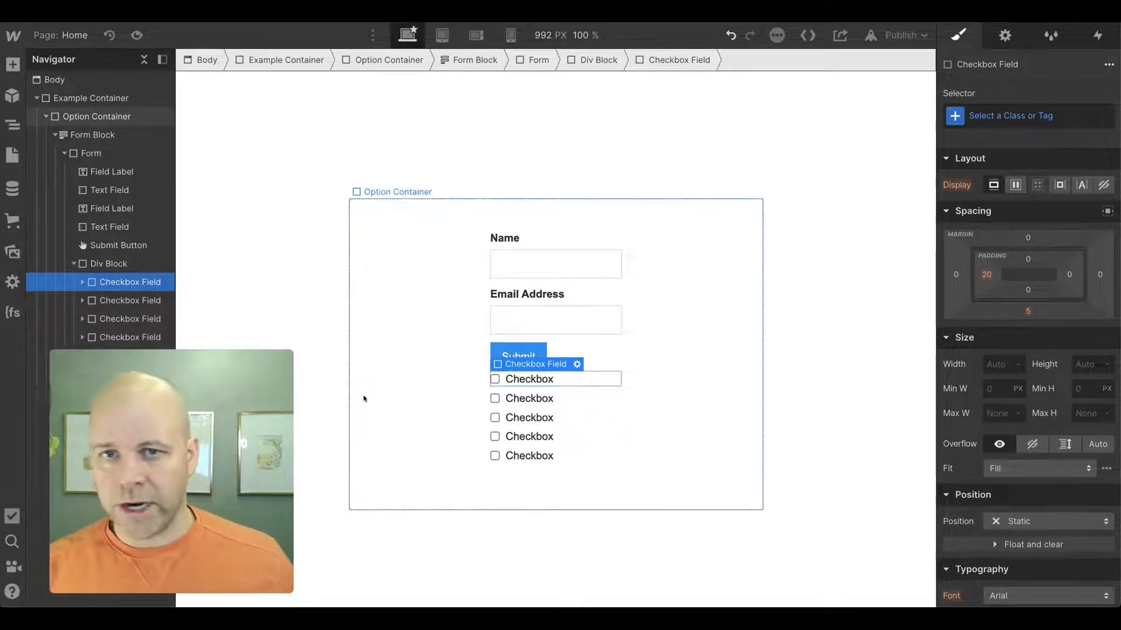
- Move the Div Block holding the checkboxes above the Submit button
click(73, 263)
drag(100, 267, 141, 257)
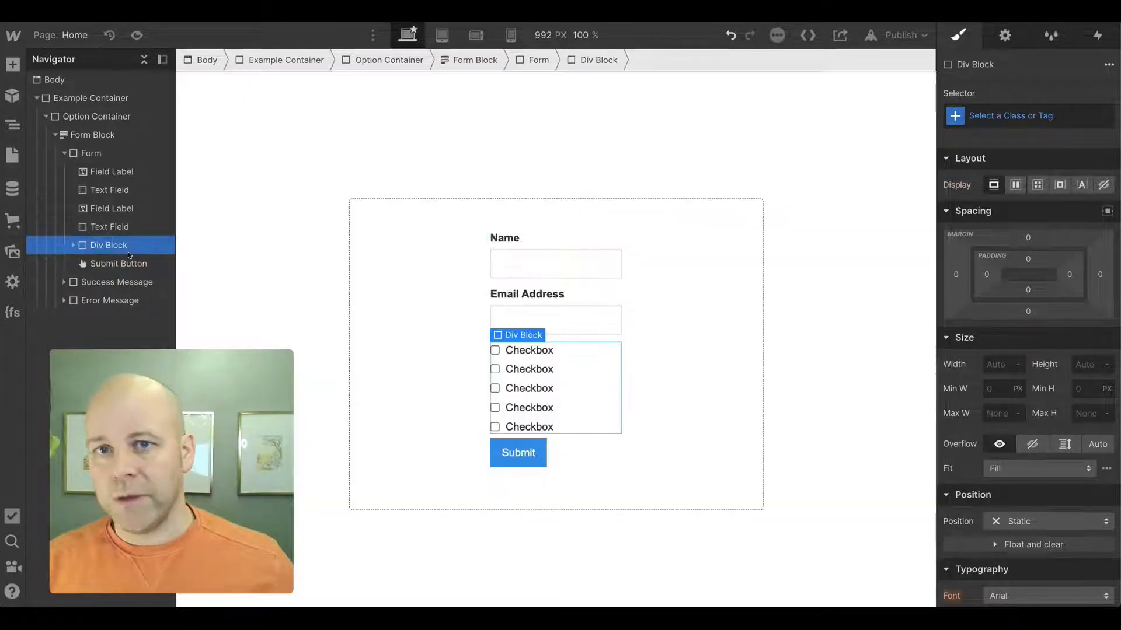
click(72, 246)
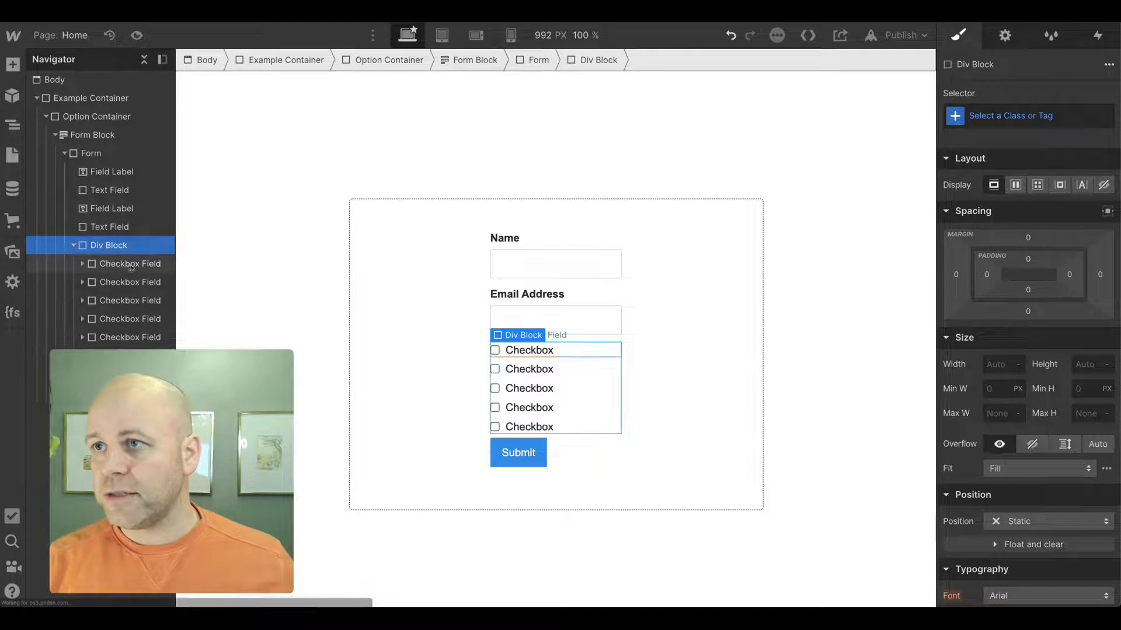
- Rename the first checkbox label as Option 1
click(532, 349)
double_click(532, 349)
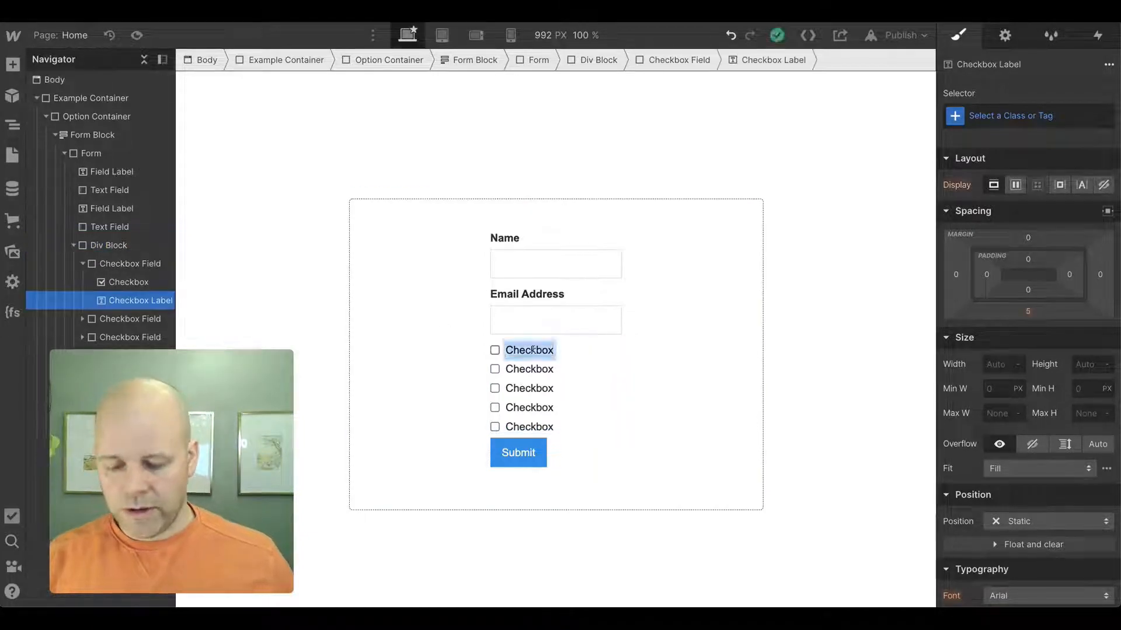
text(Ottopm)
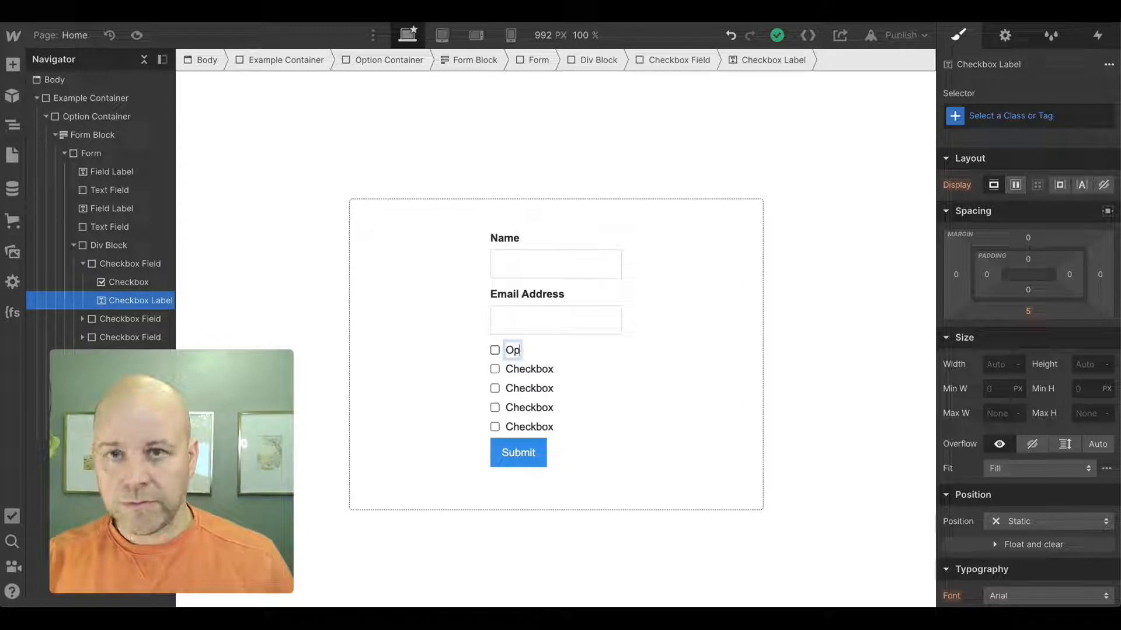
key(BackSpace)
key(BackSpace)
key(BackSpace)
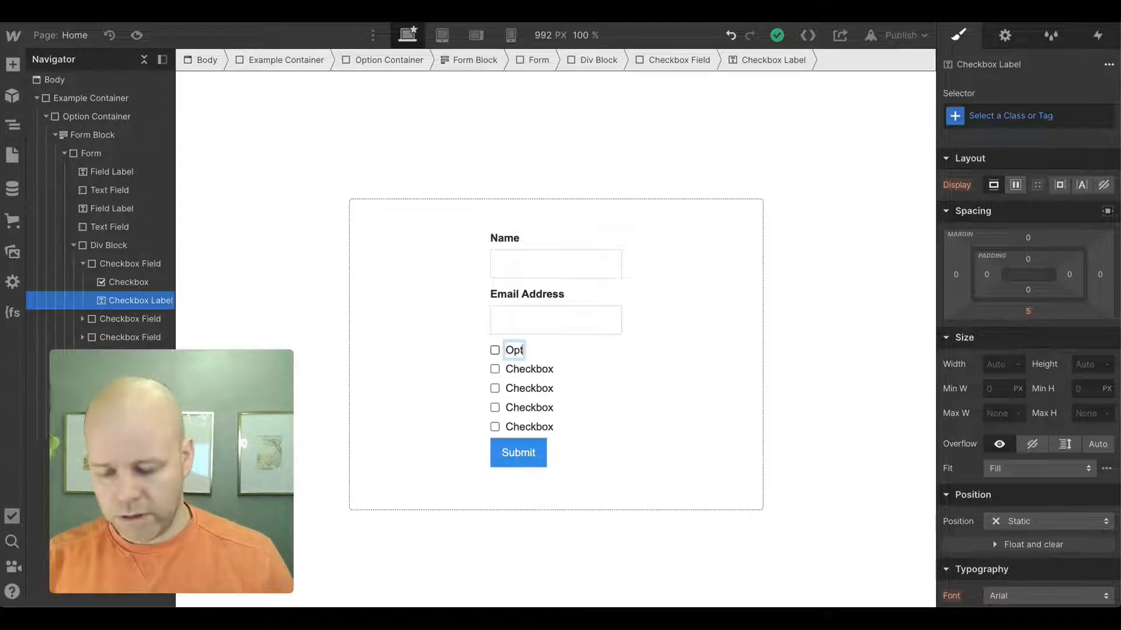
text(ion 1)
key(ctrl+a)
key(ctrl+c)
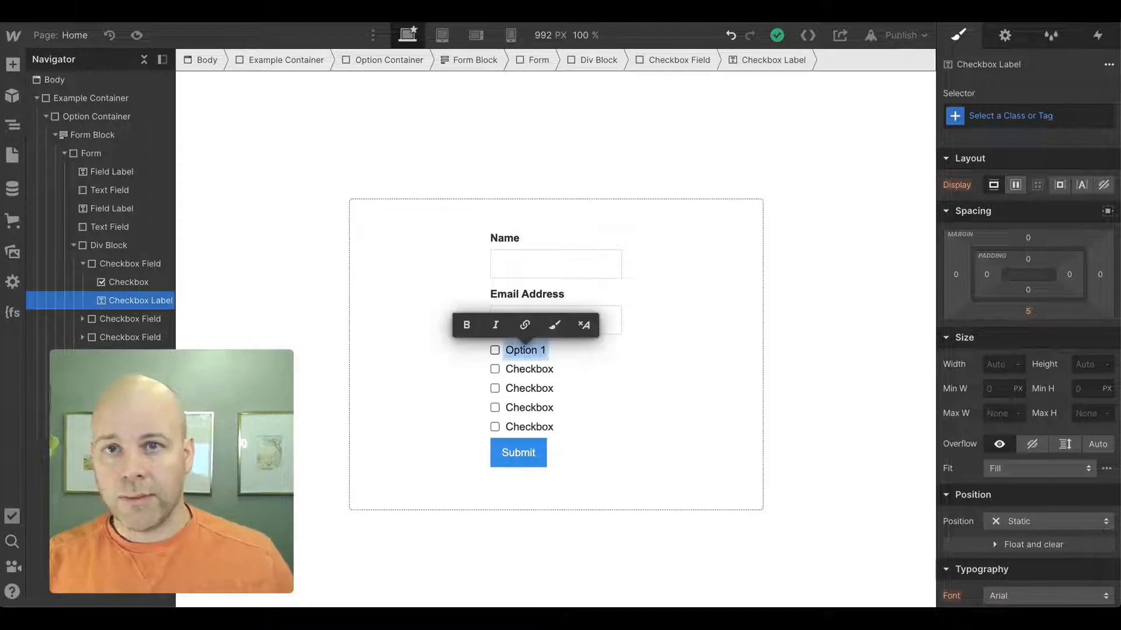
key(Right)
- Rename the second and third checkbox labels as Option 2 and Option 3
click(533, 369)
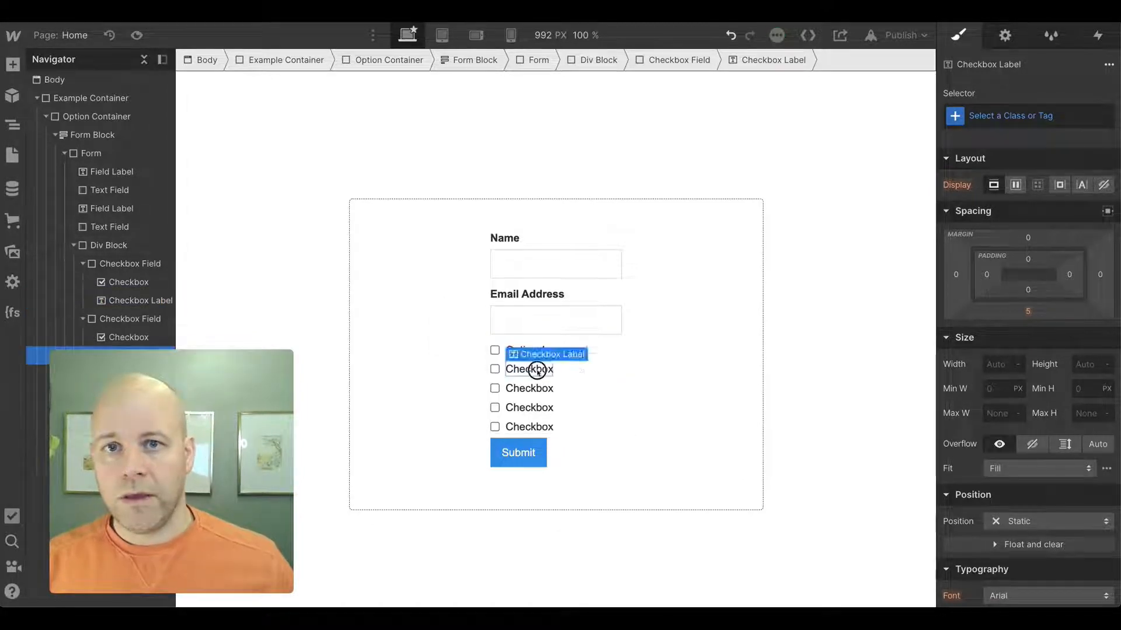
double_click(537, 369)
key(ctrl+v)
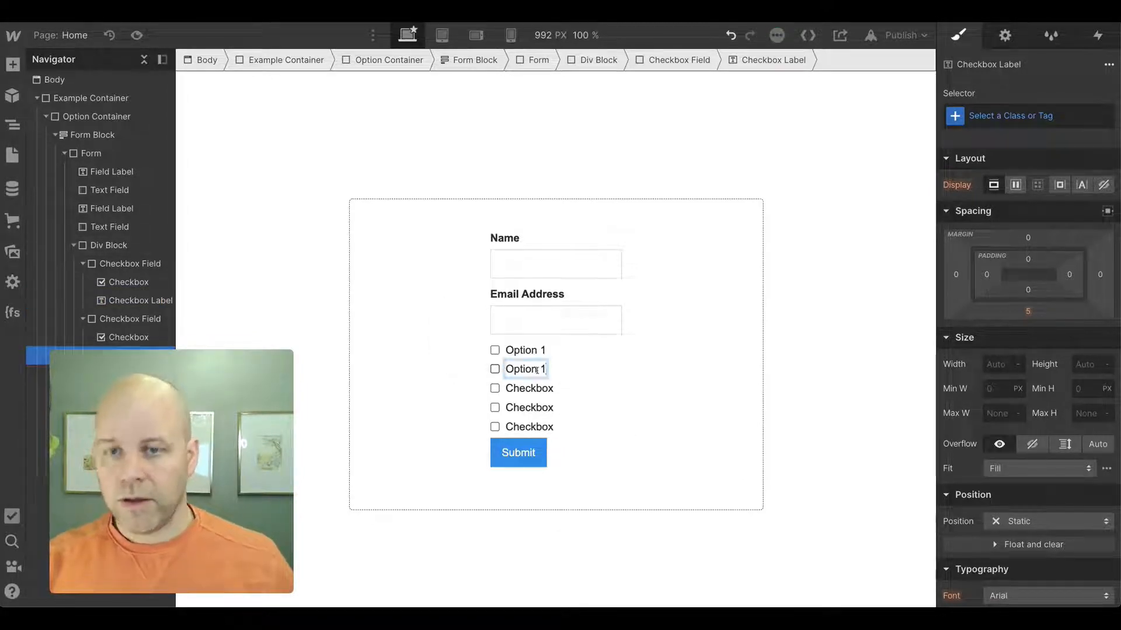
double_click(537, 389)
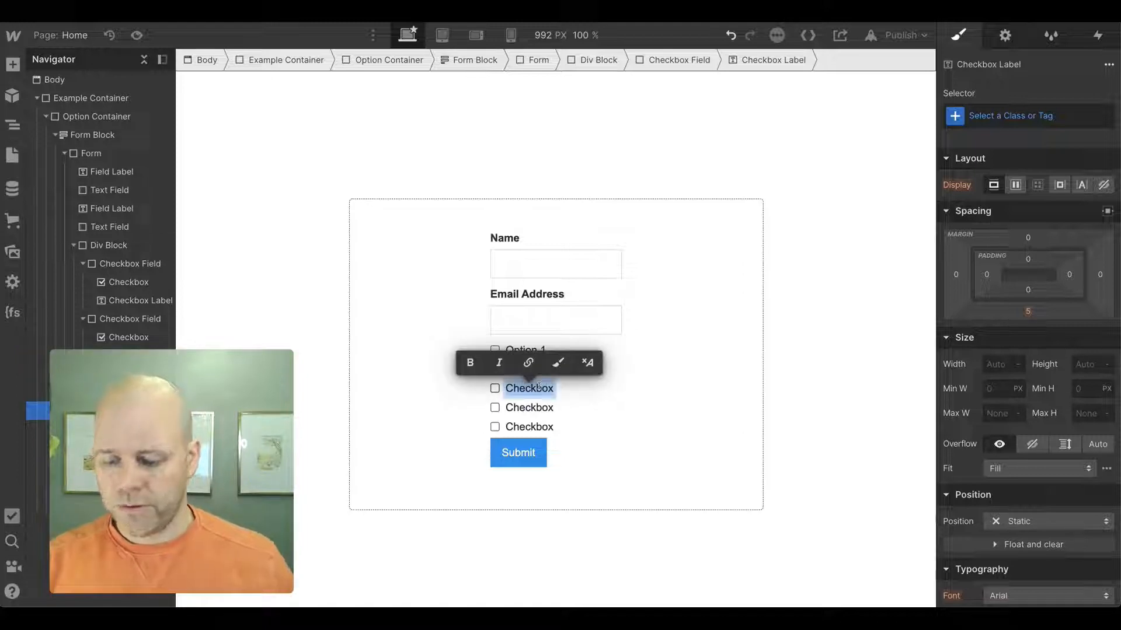
key(ctrl+v)
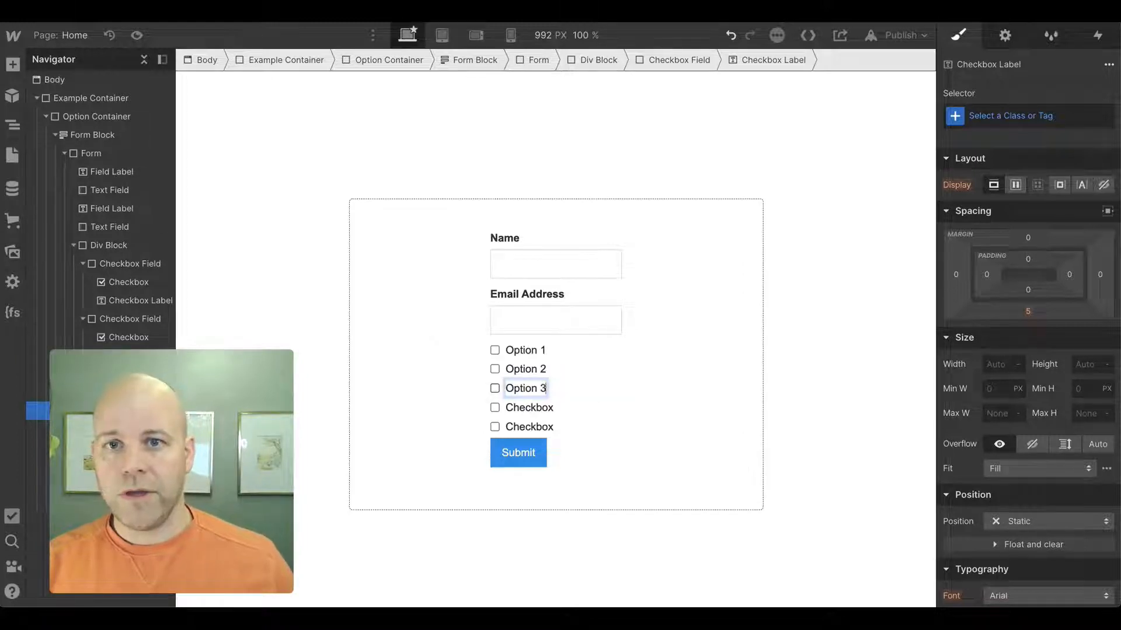
- Rename the fourth and fifth checkbox labels as Option 4 and Option 5
click(536, 407)
double_click(537, 407)
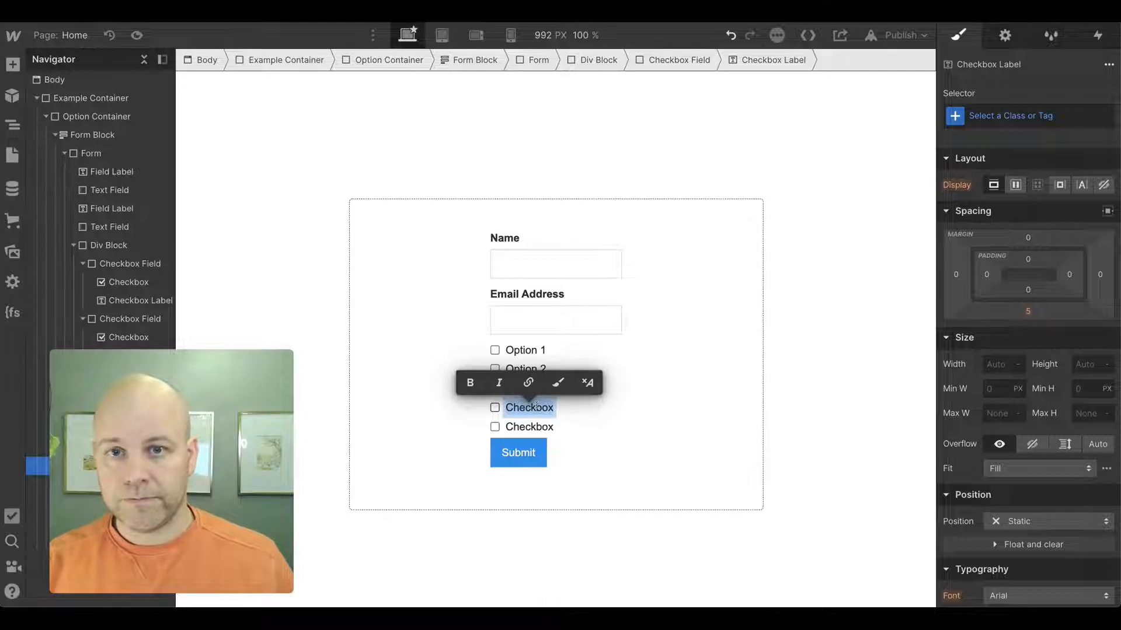
key(ctrl+v)
key(BackSpace)
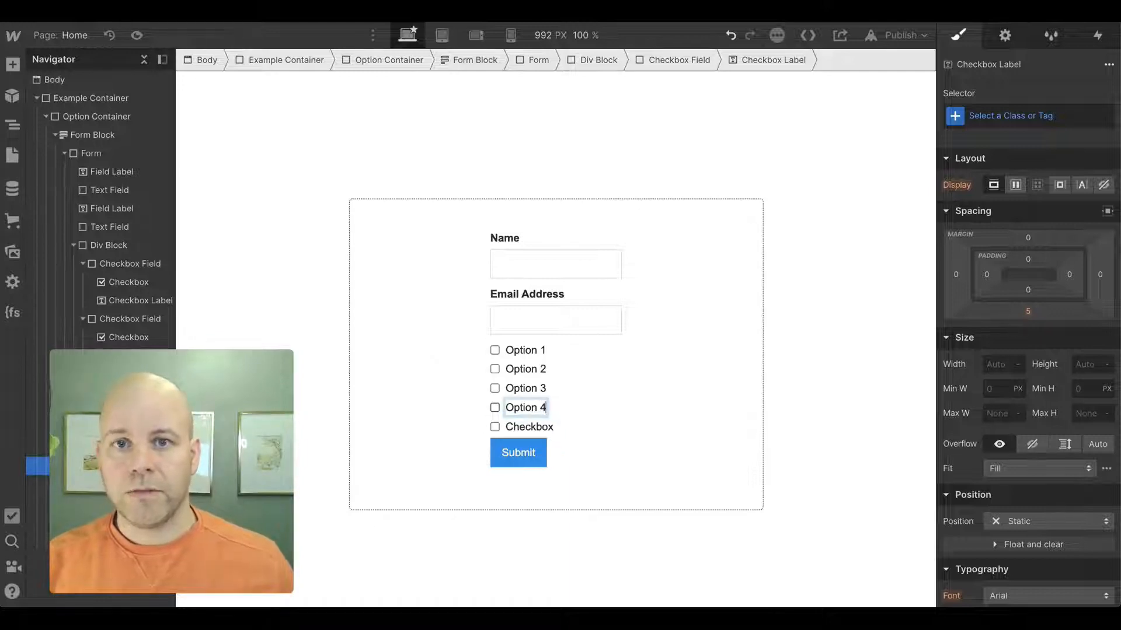
double_click(529, 427)
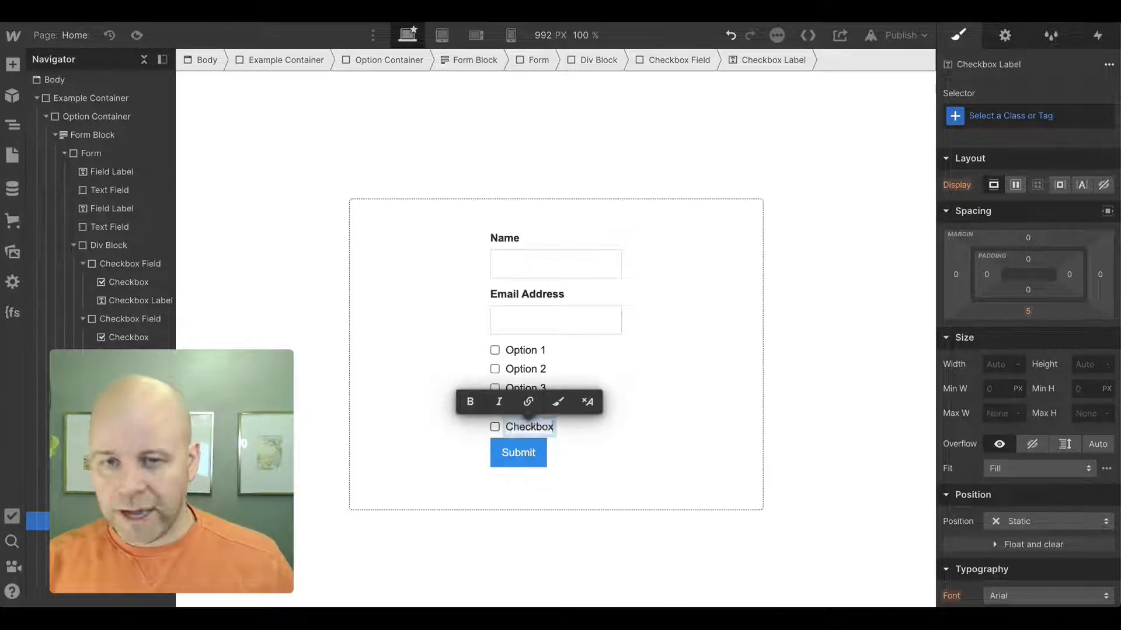
key(ctrl+v)
key(ctrl+a)
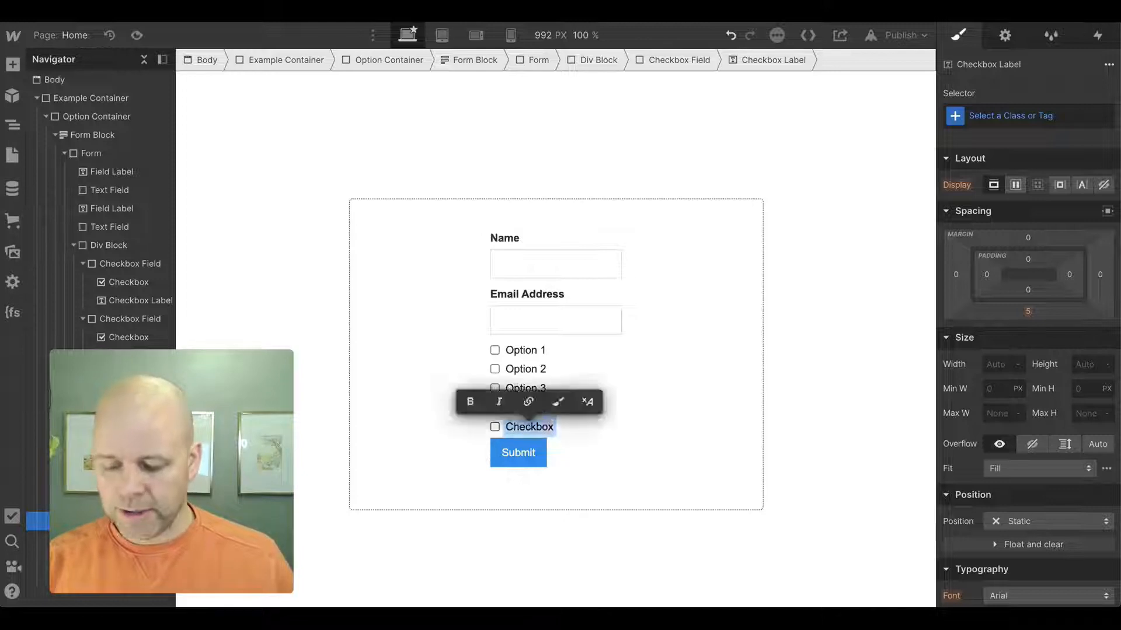
key(ctrl+v)
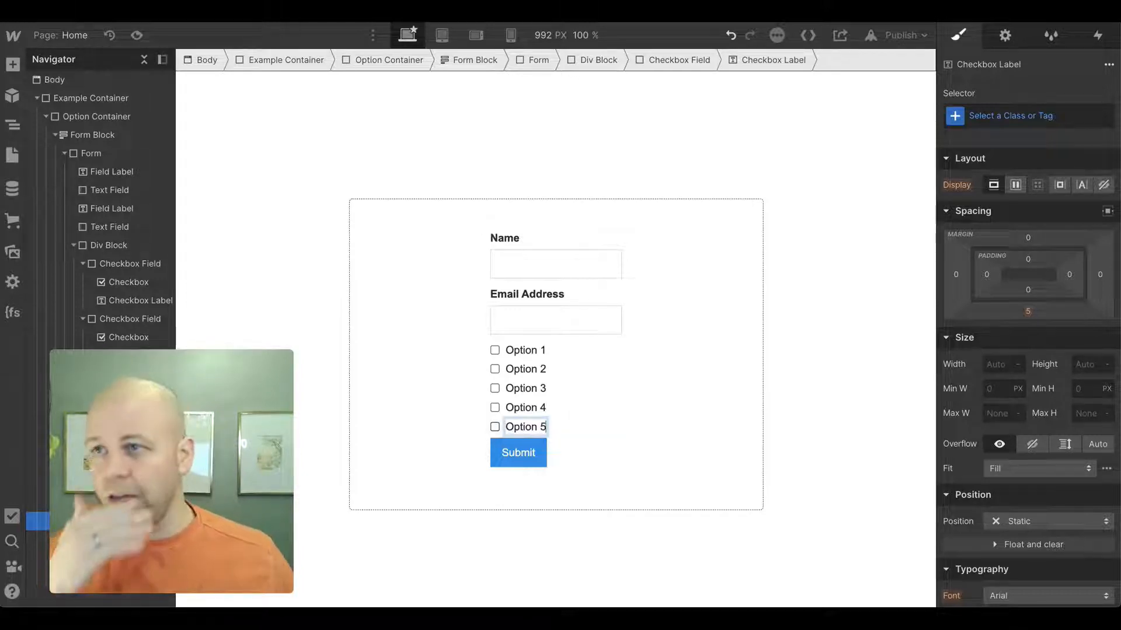
- Copy the Email Address field label into the top of the checkbox Div Block
click(113, 209)
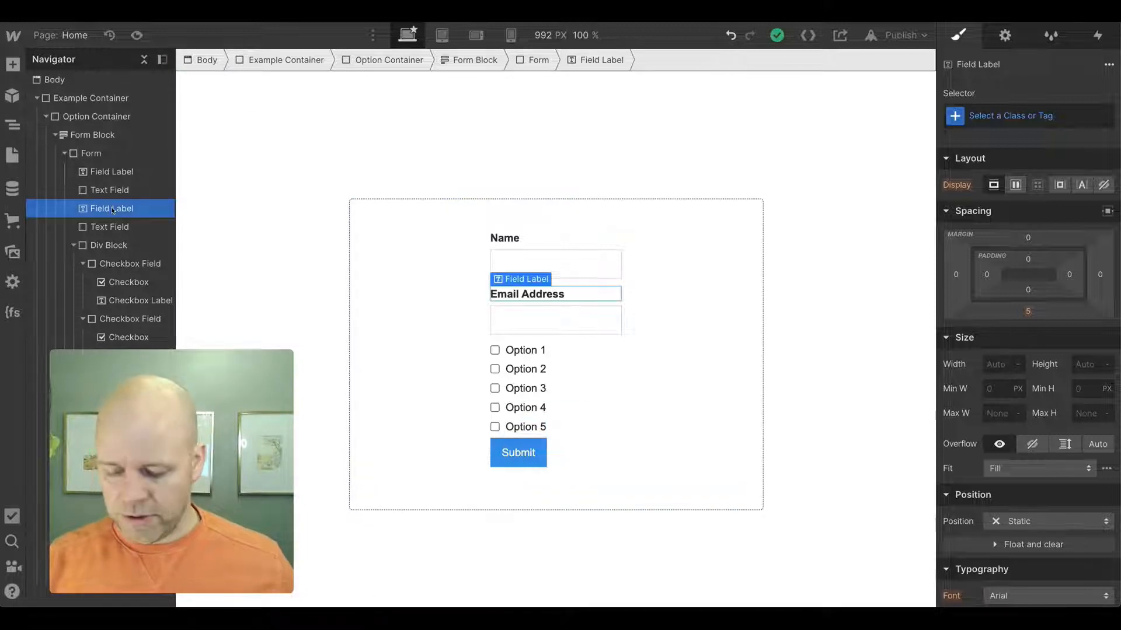
key(ctrl+v)
drag(113, 228, 121, 264)
click(458, 363)
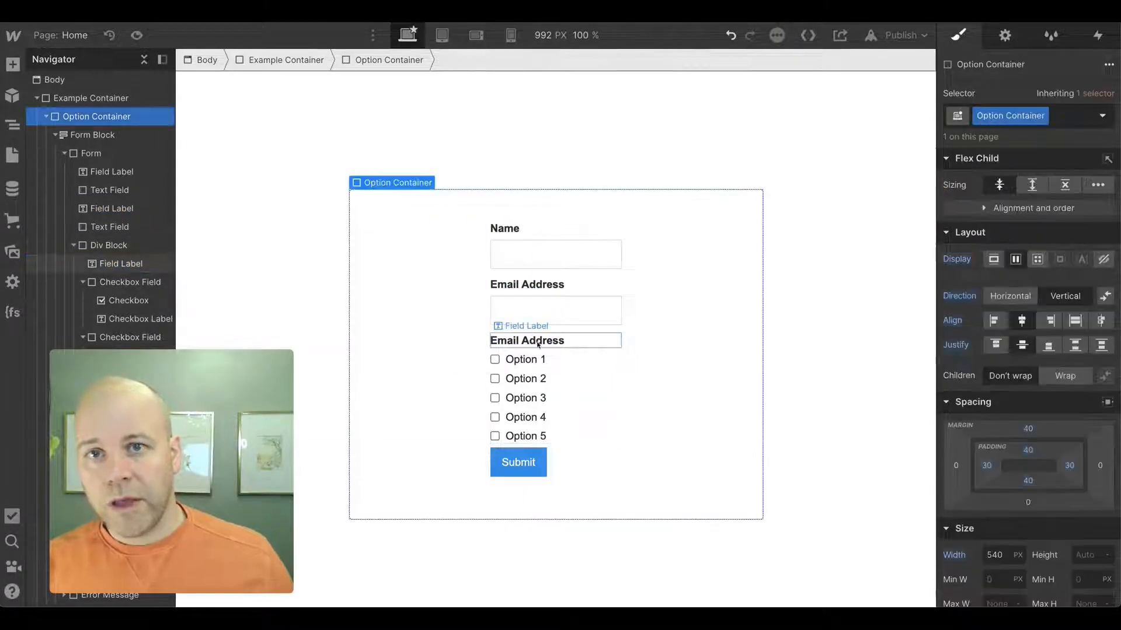
- Change the copied label's text to Options
click(538, 345)
double_click(538, 345)
text(Op)
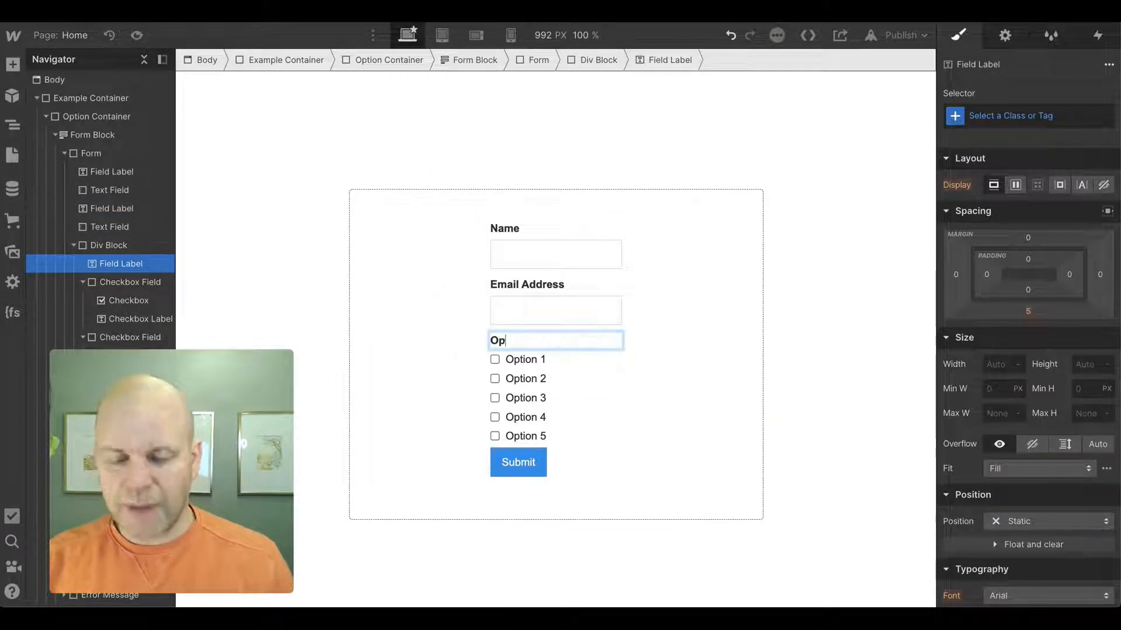
text(tions)
click(399, 371)
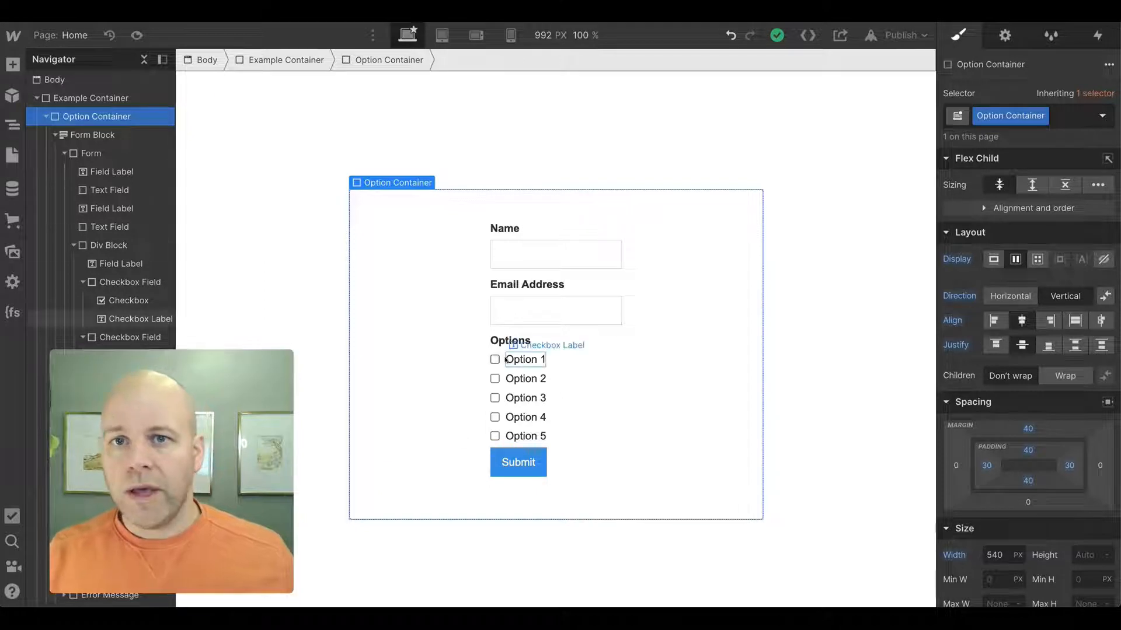
- Give the Div Block holding the checkboxes a new class named checkbox-container
click(84, 282)
click(83, 301)
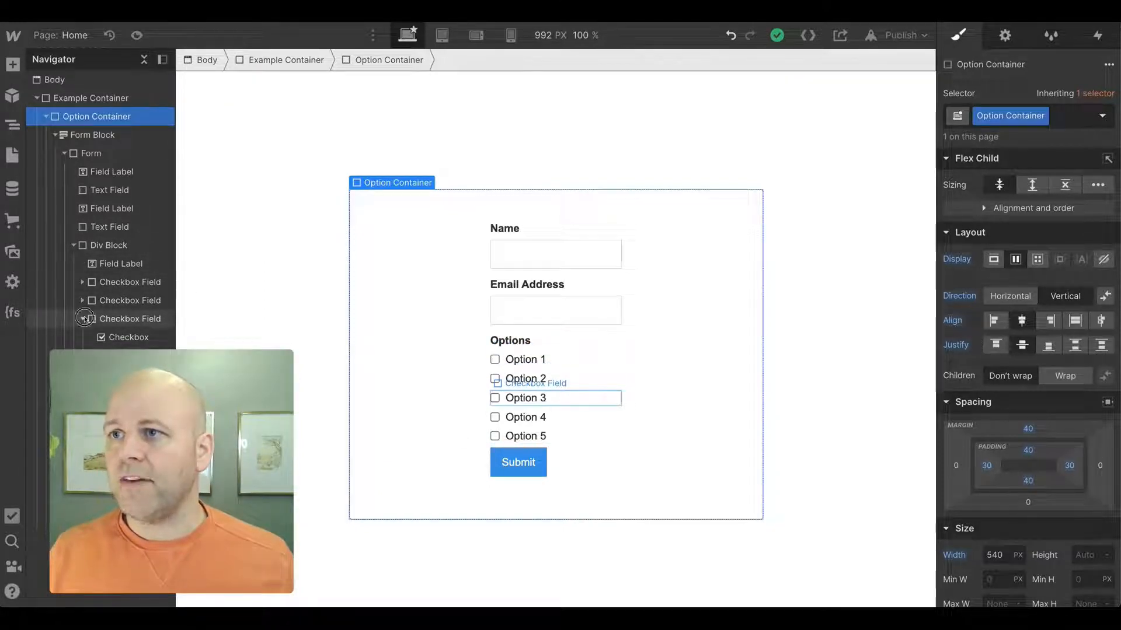
click(83, 319)
click(83, 337)
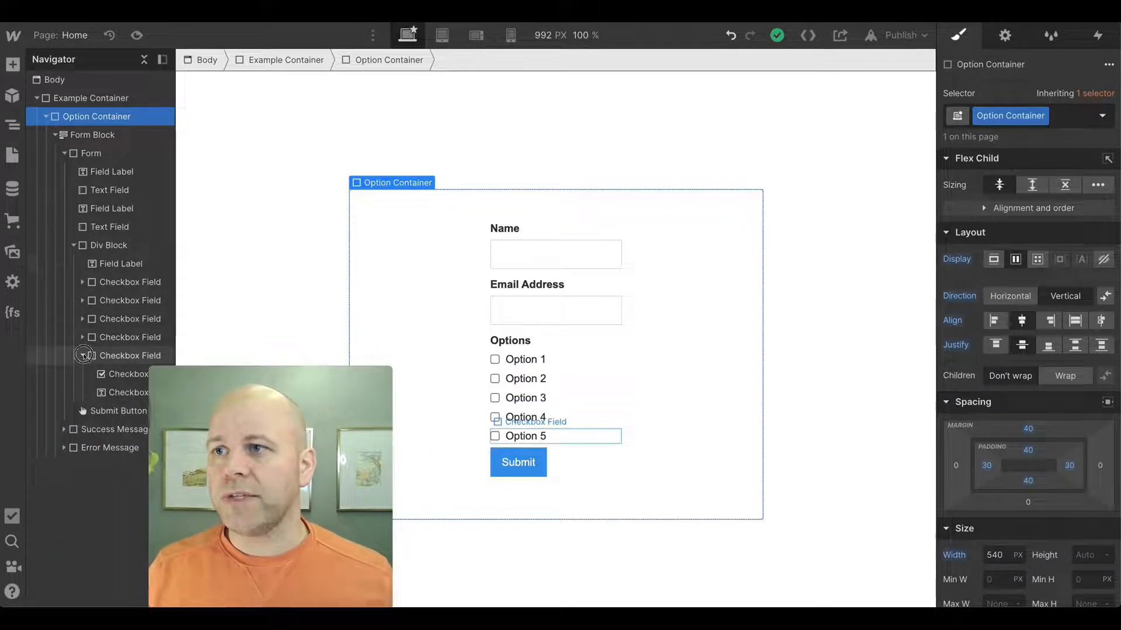
click(83, 356)
click(101, 251)
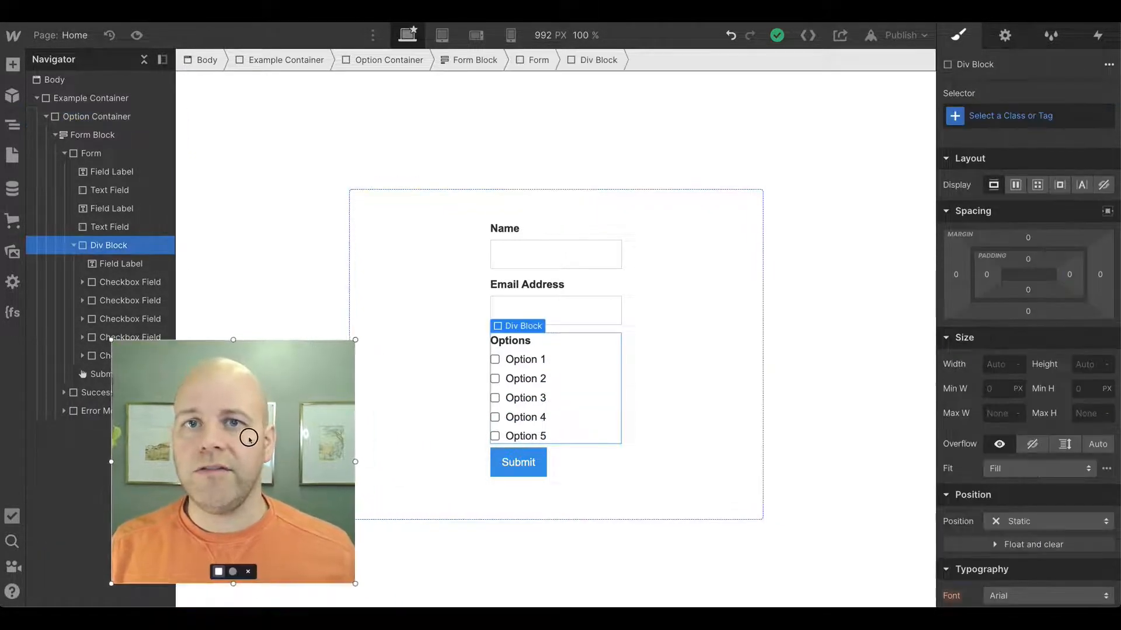
click(997, 116)
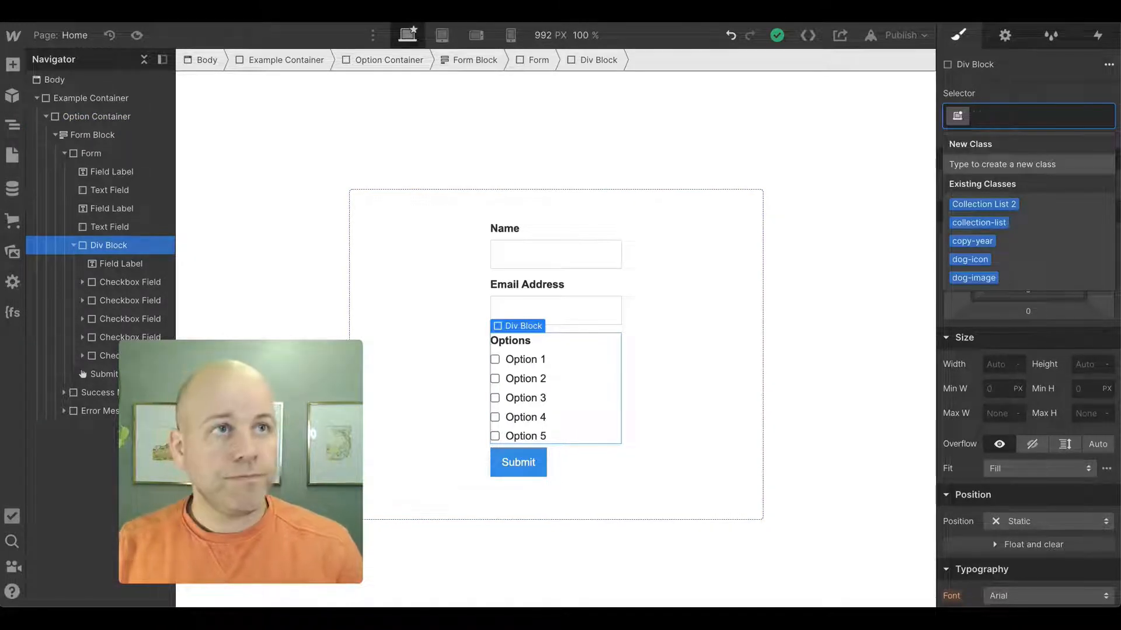
text(check)
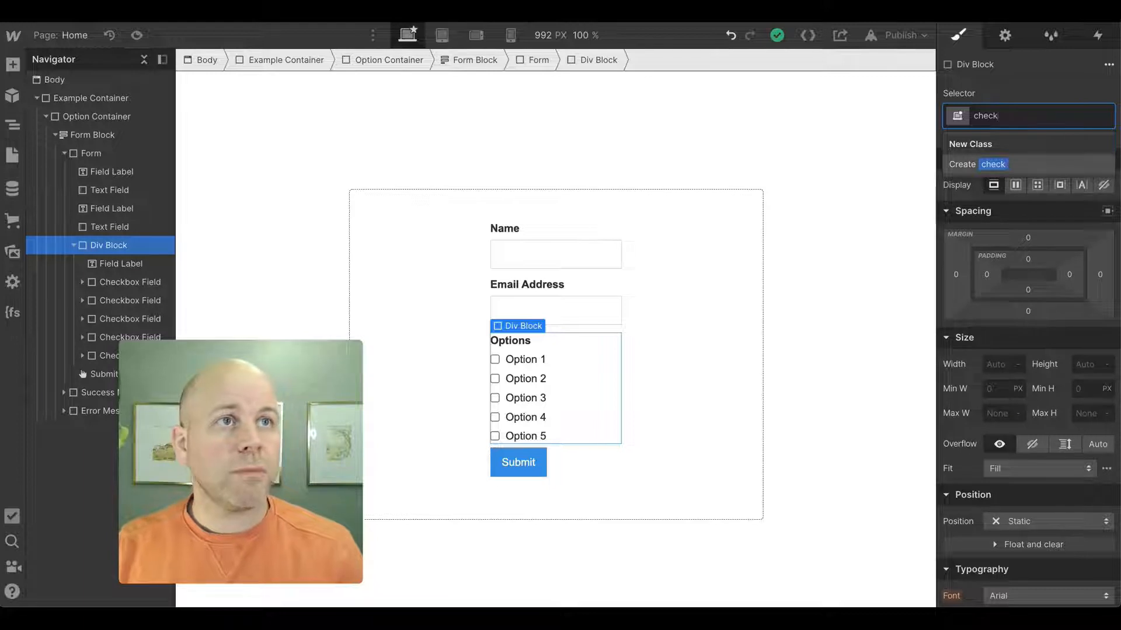
text(box-container)
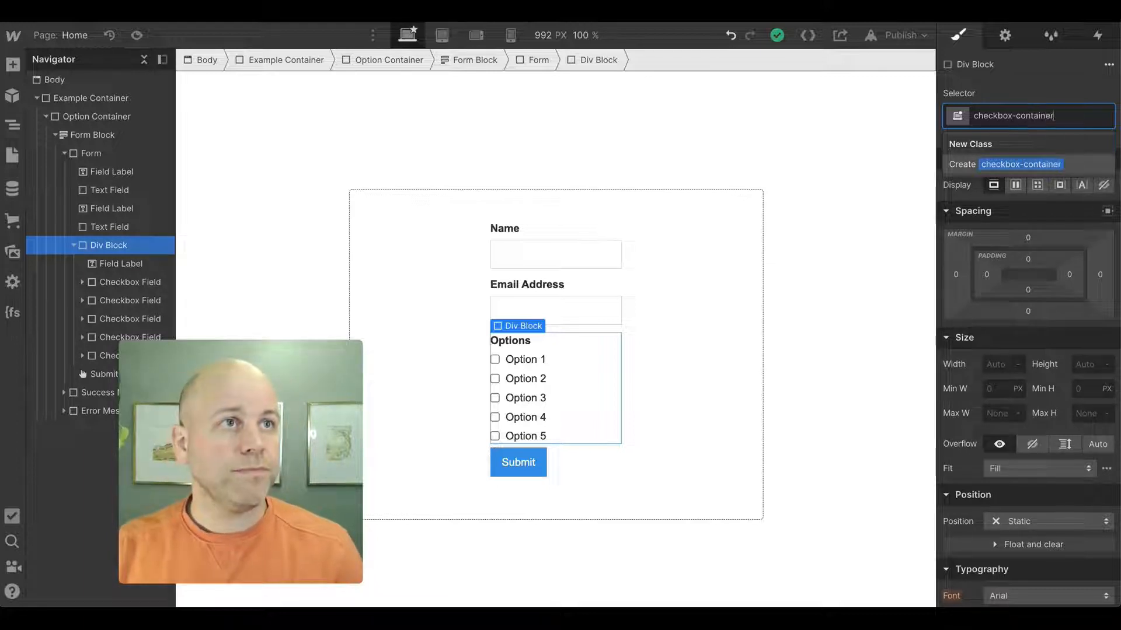
key(Return)
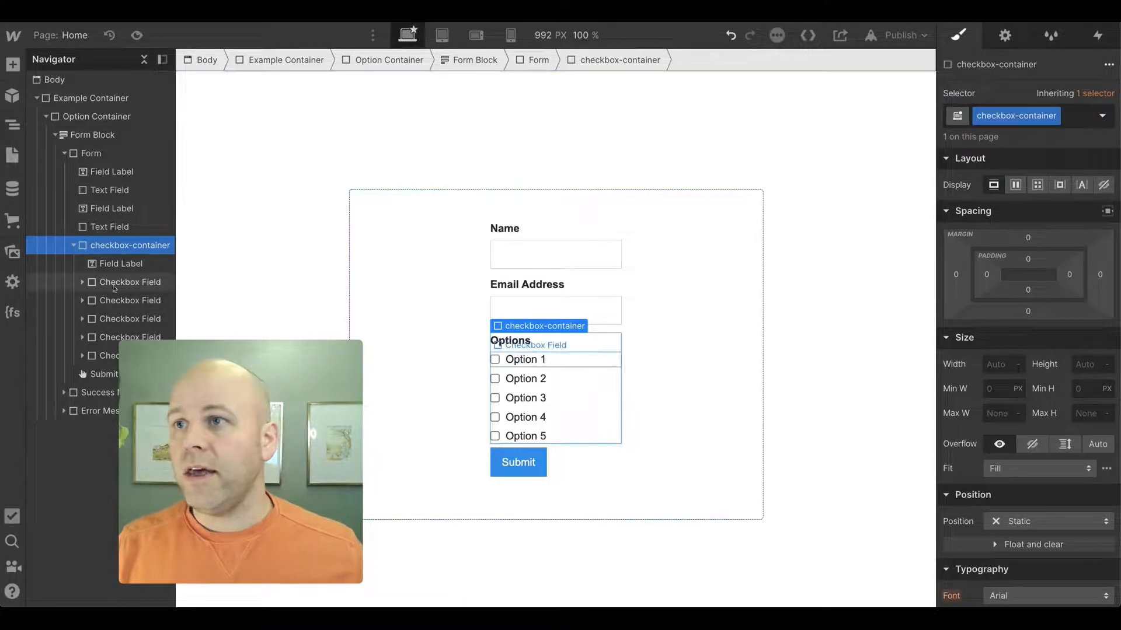
- Add a Div Block to the form, placed between the checkbox-container and the Submit button
click(120, 283)
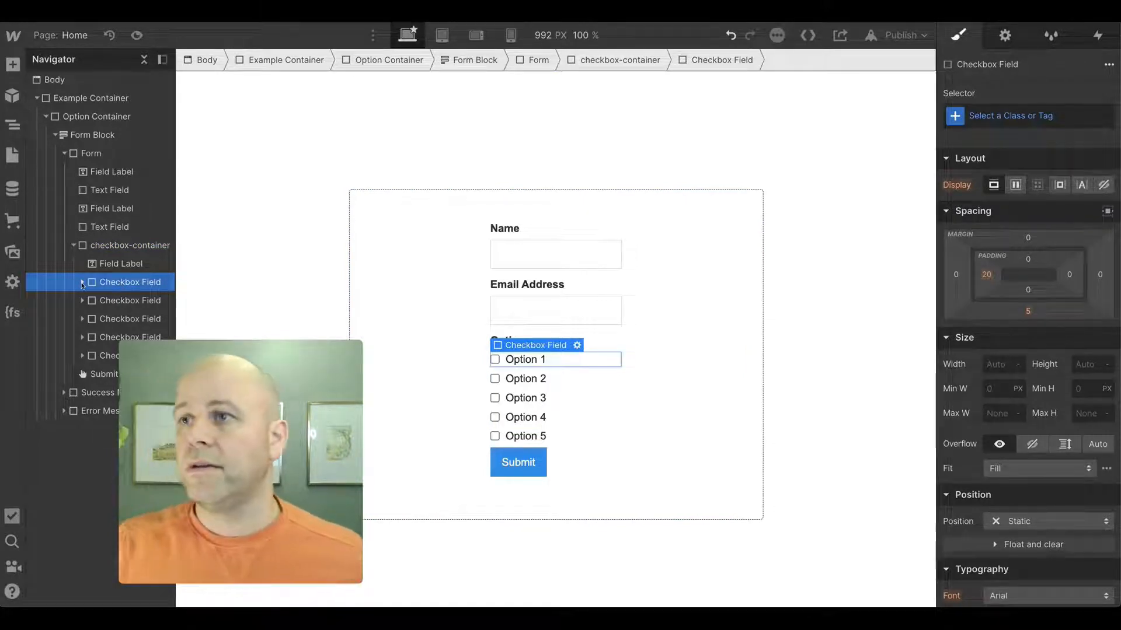
click(75, 246)
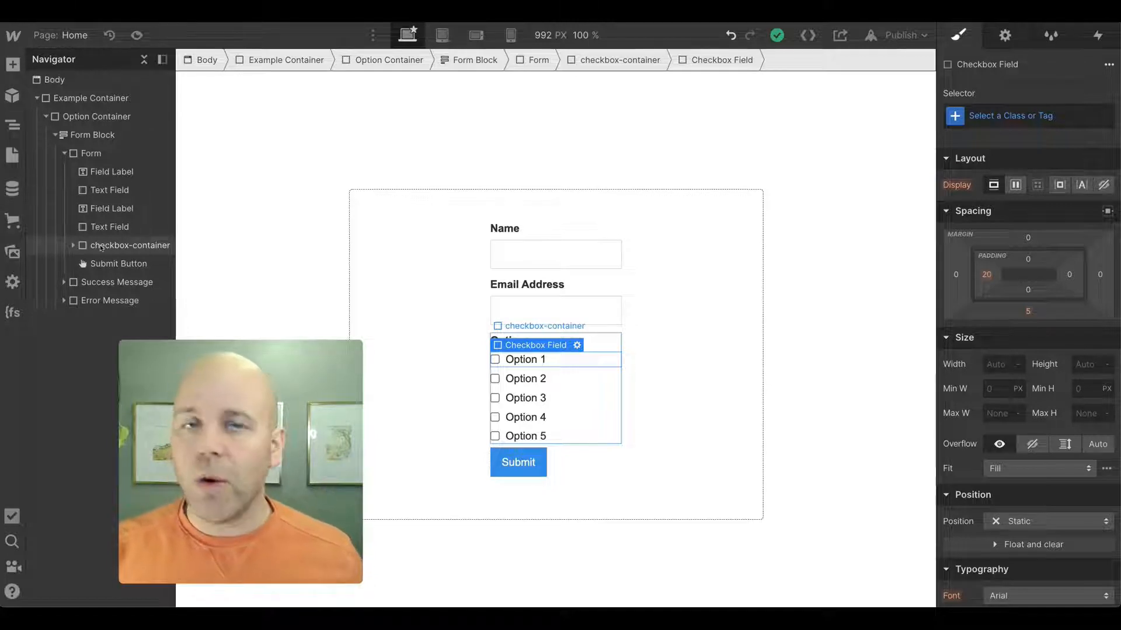
click(88, 247)
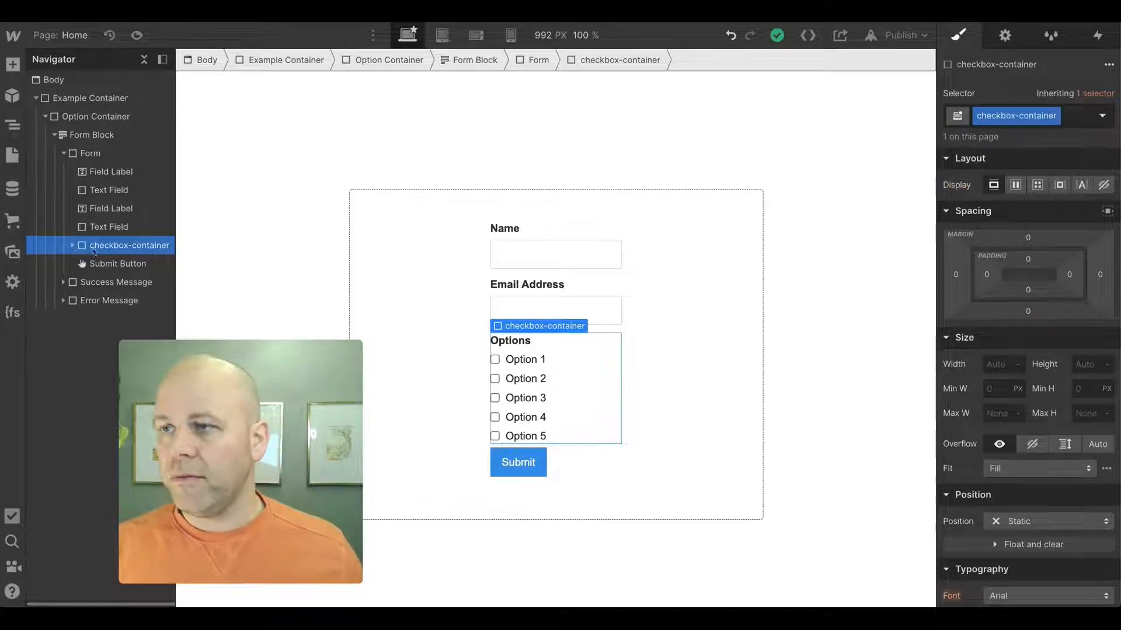
click(90, 155)
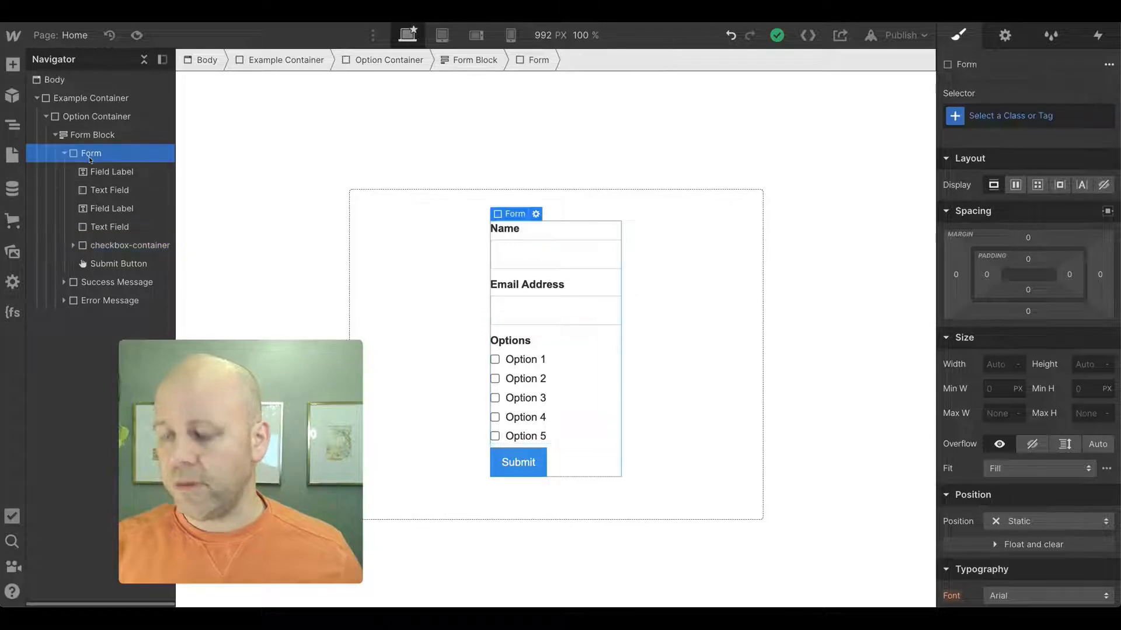
key(ctrl+e)
text(div)
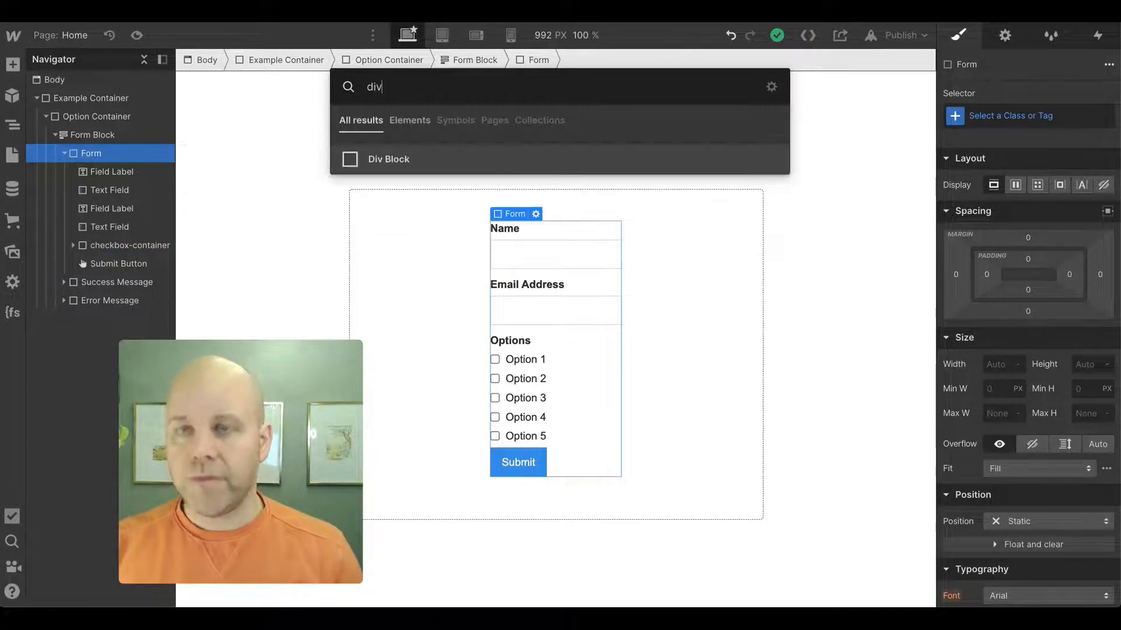
key(Return)
drag(104, 280, 99, 261)
- Assign the new Div Block a new class named error-message
click(1024, 112)
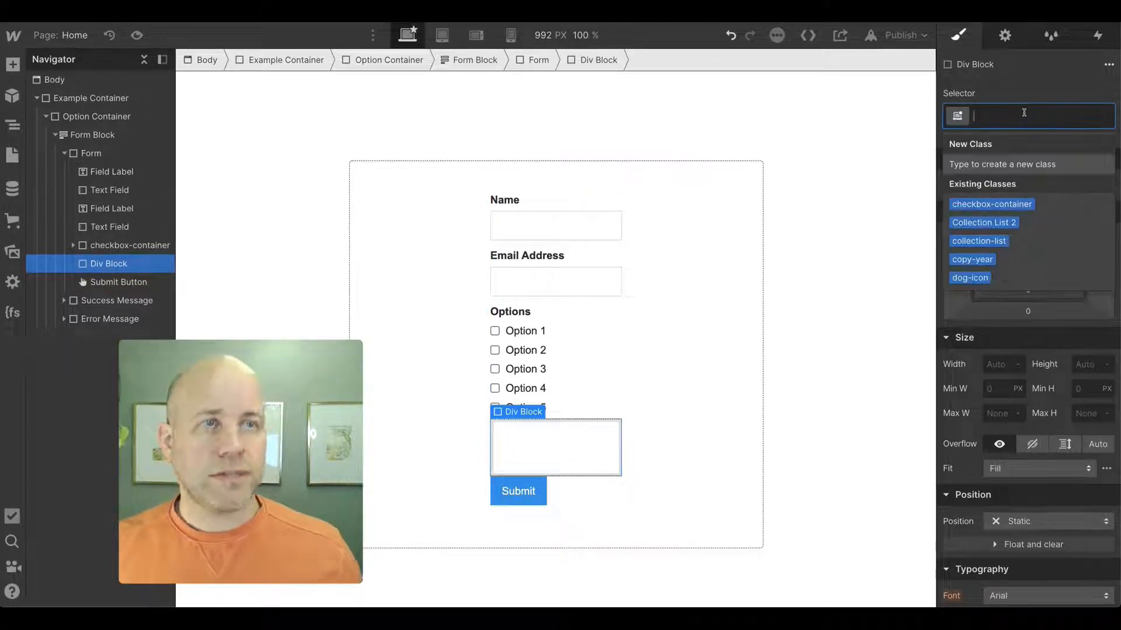
text(error-)
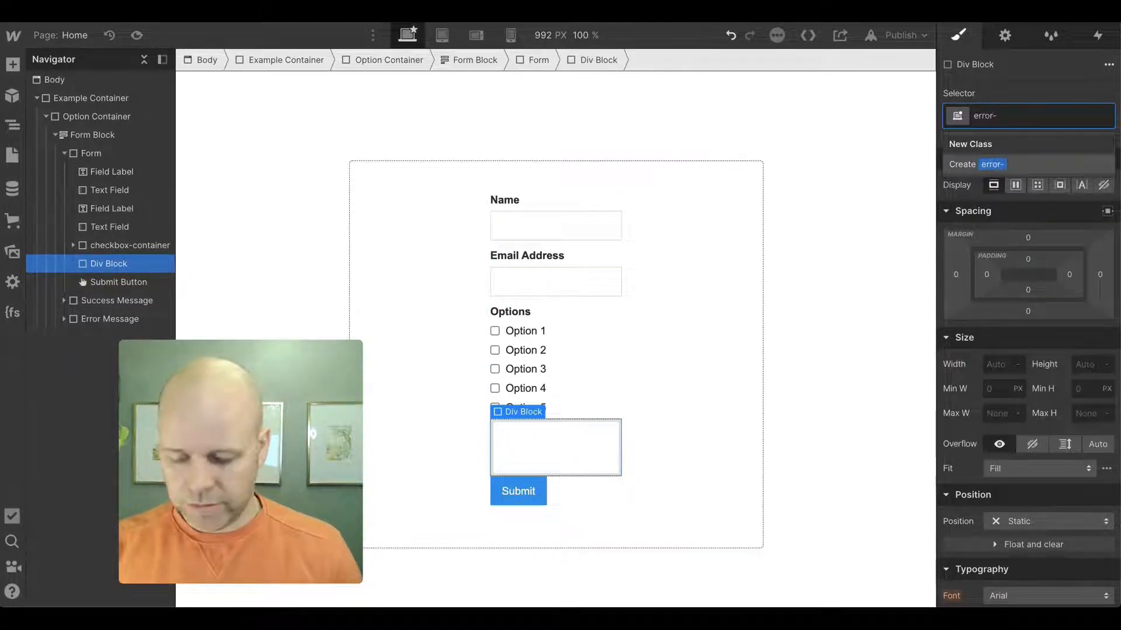
text(message)
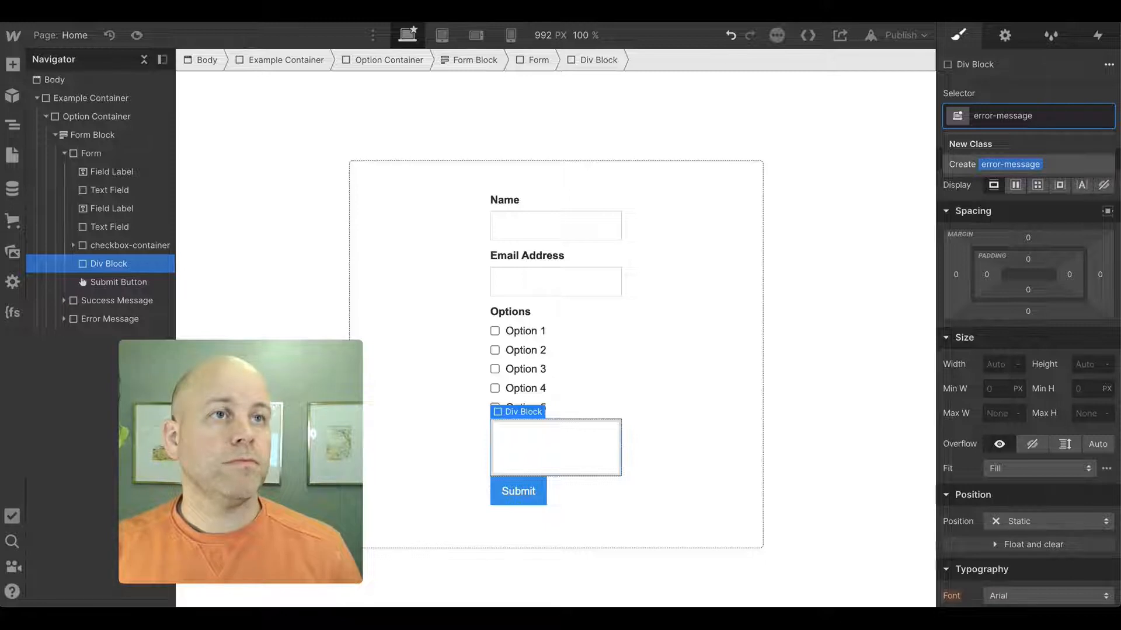
key(Return)
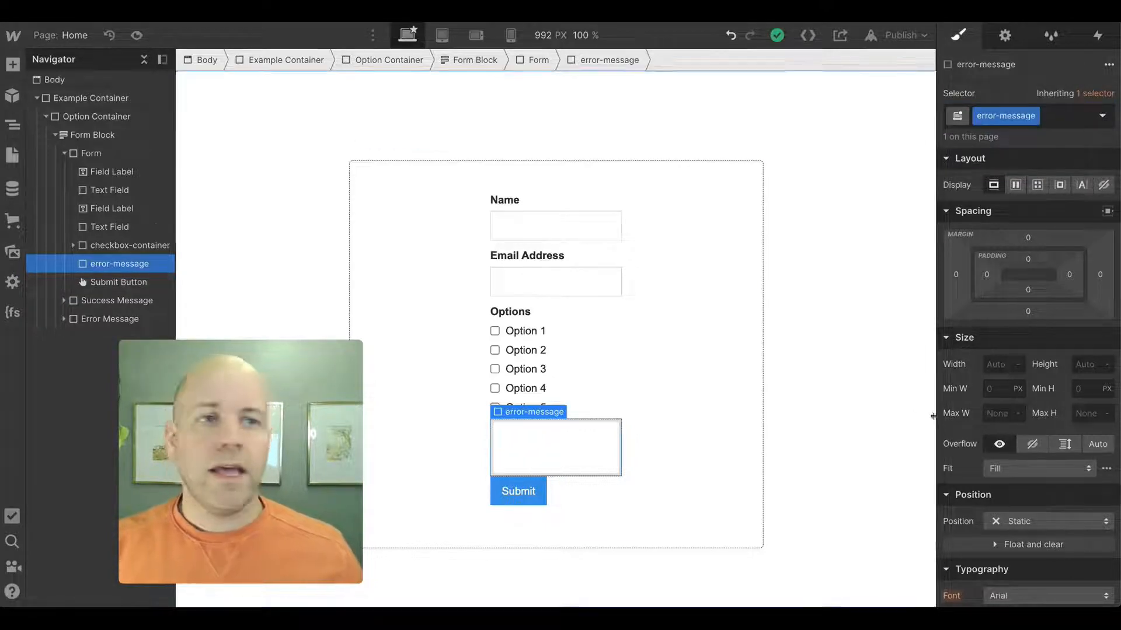
- Insert a Text Block inside the error-message block
key(ctrl+e)
text(tex)
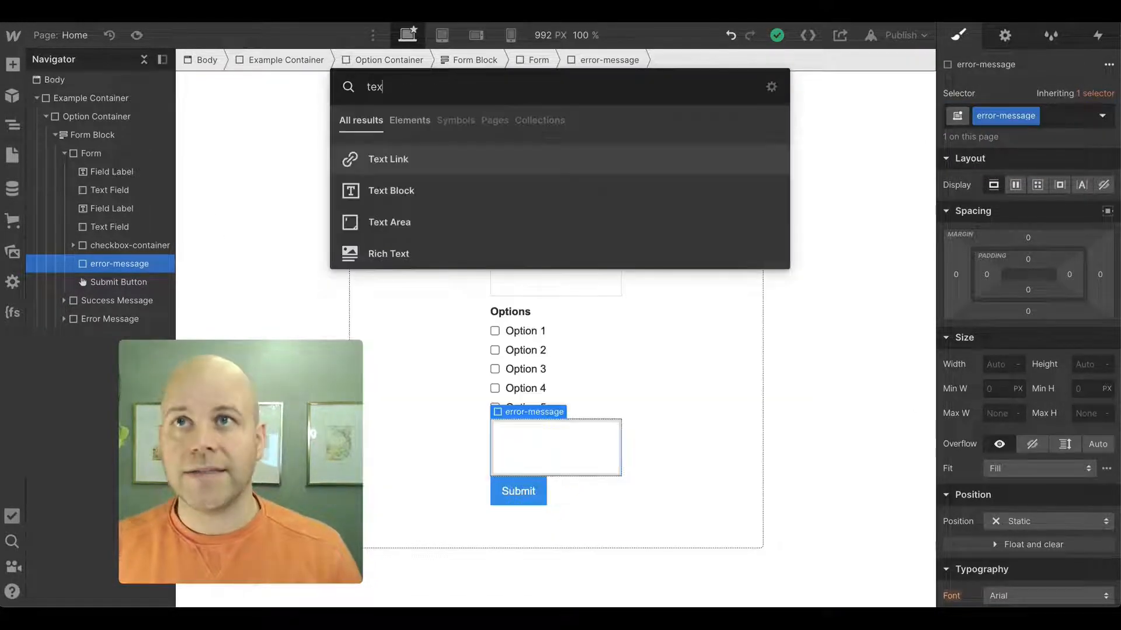
text(t)
key(Down)
key(Return)
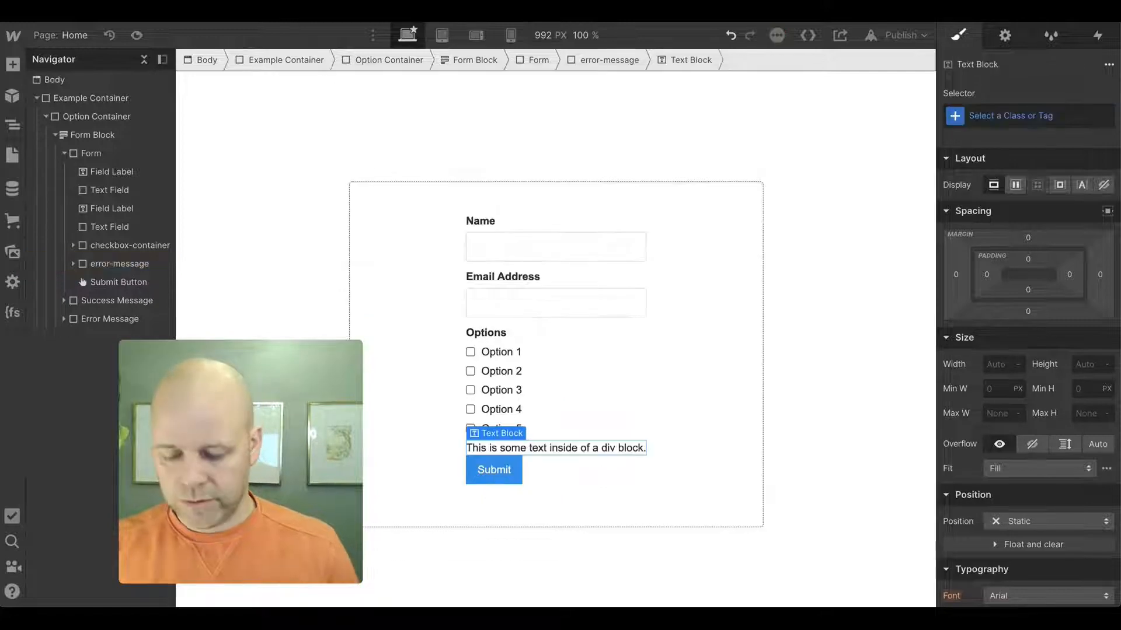
- Change the Text Block's text to "You need to choose an option before submitting"
key(Return)
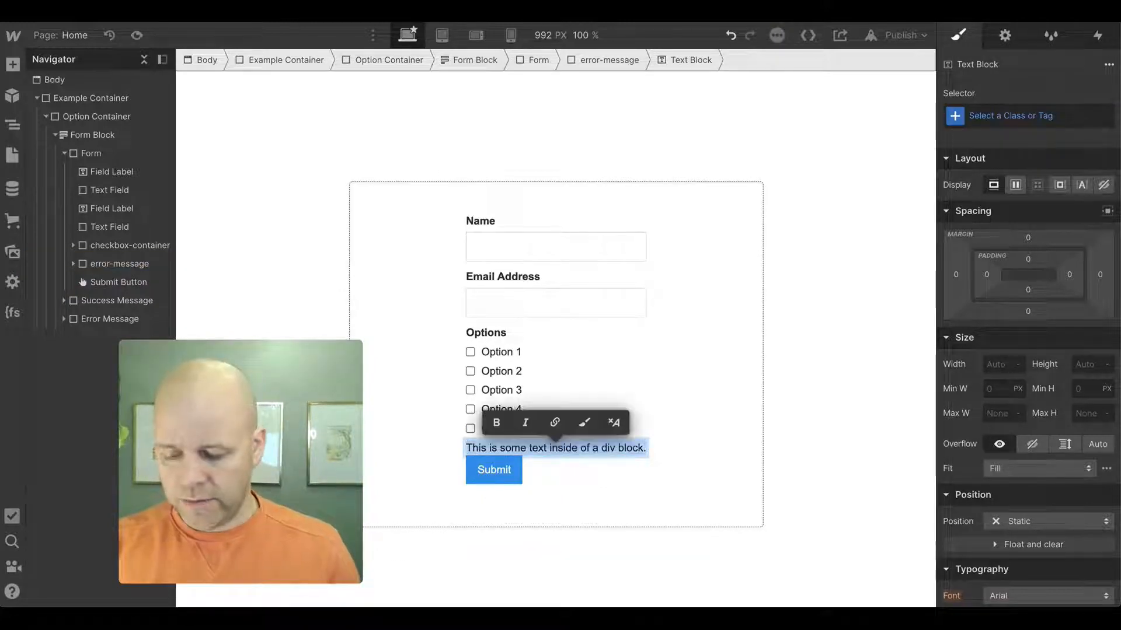
text(You need to c)
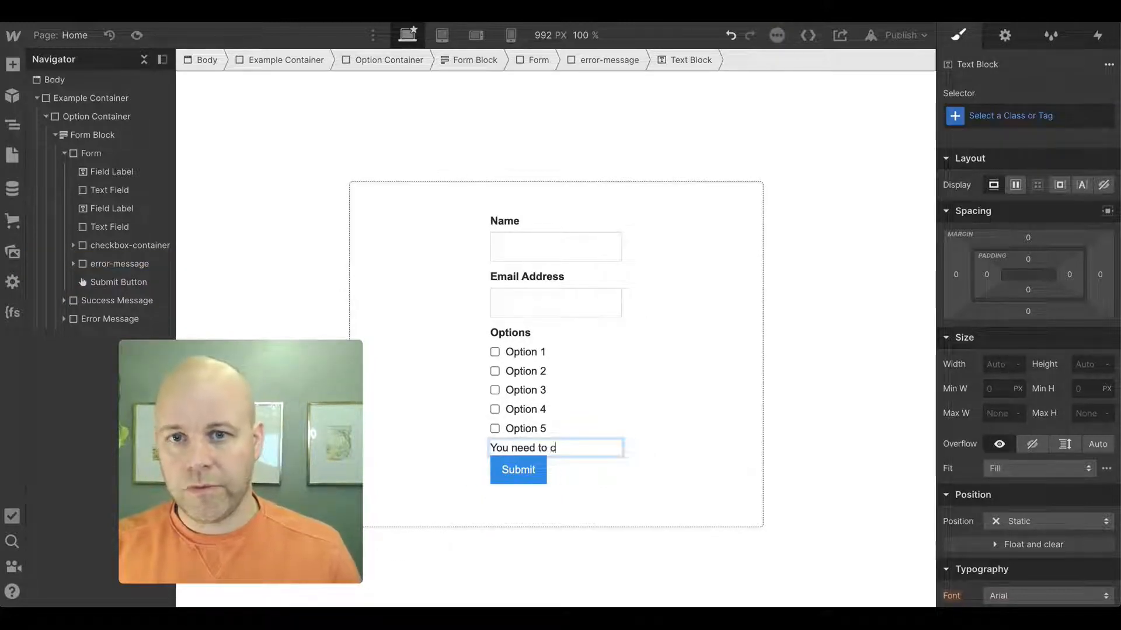
text(h)
key(BackSpace)
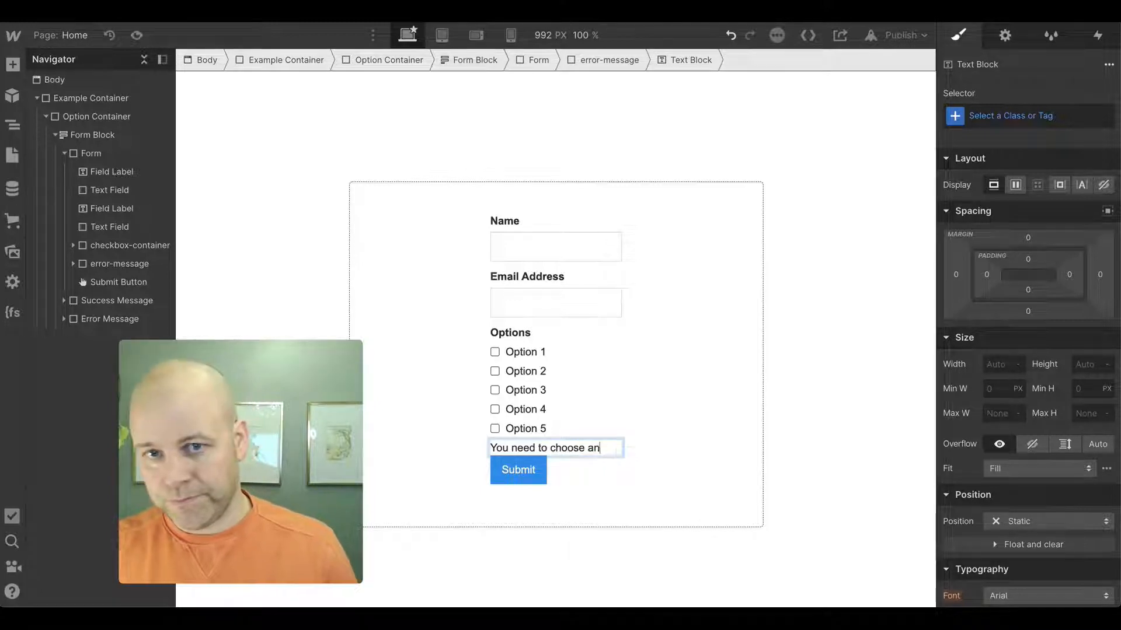
text(o)
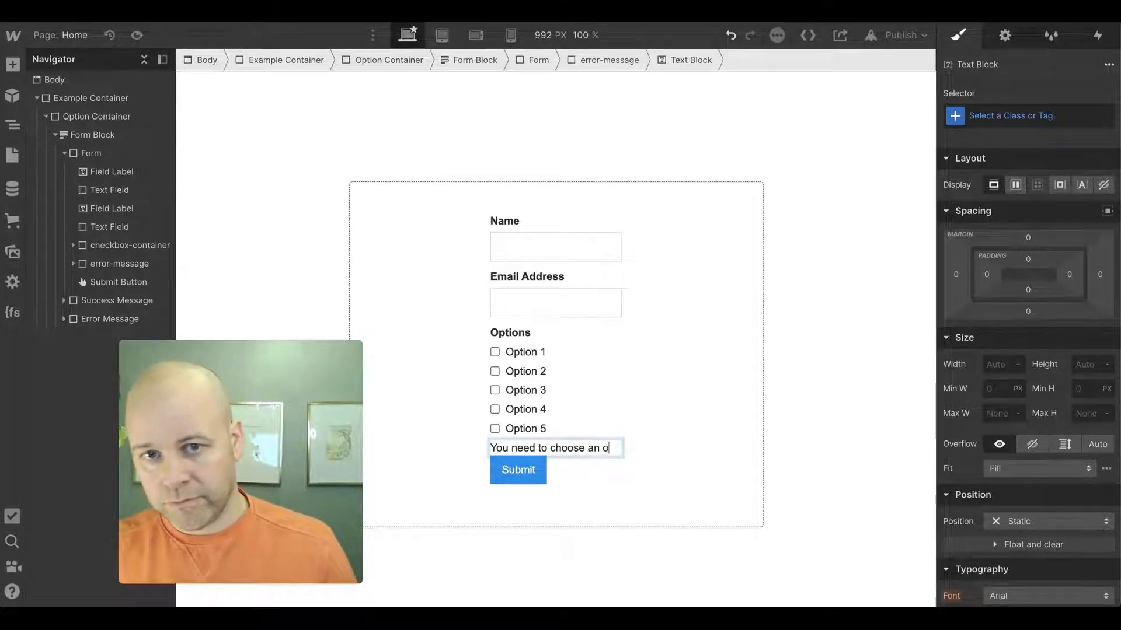
text(tpption)
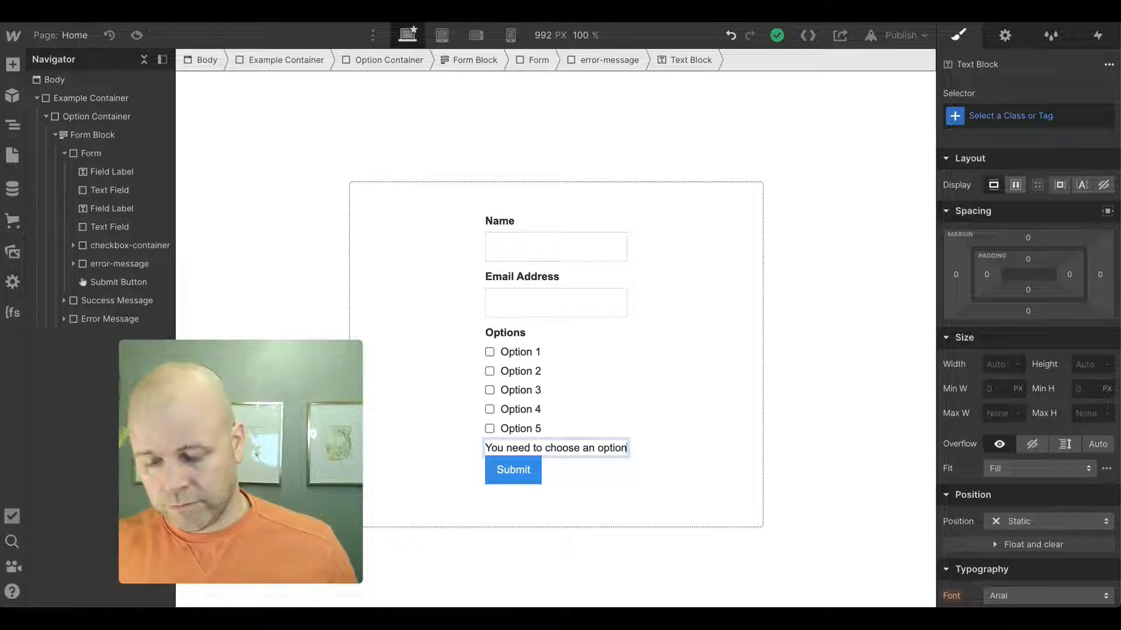
text( before submit)
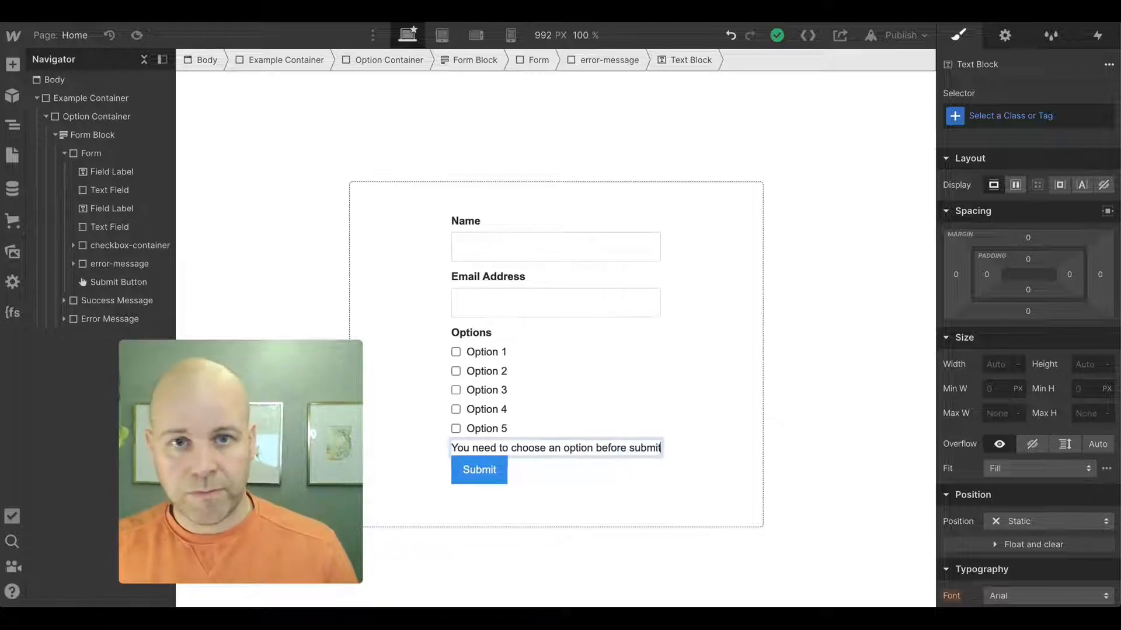
text(ting)
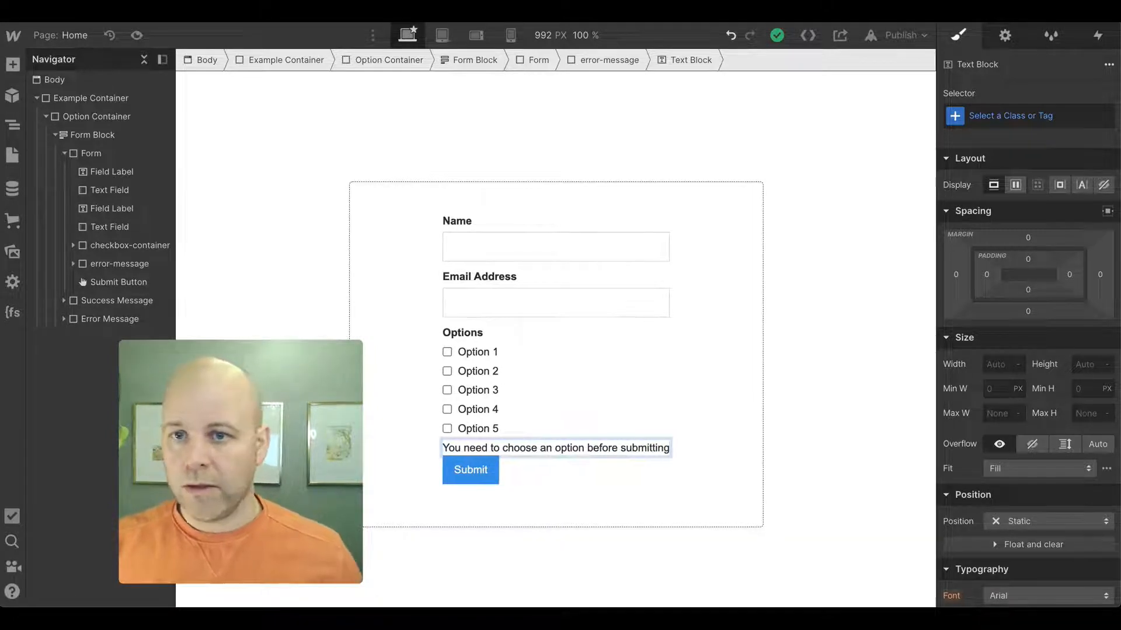
- Set the error-message block's padding to about 11 px on all sides
click(120, 264)
scroll(1004, 473, down, 5)
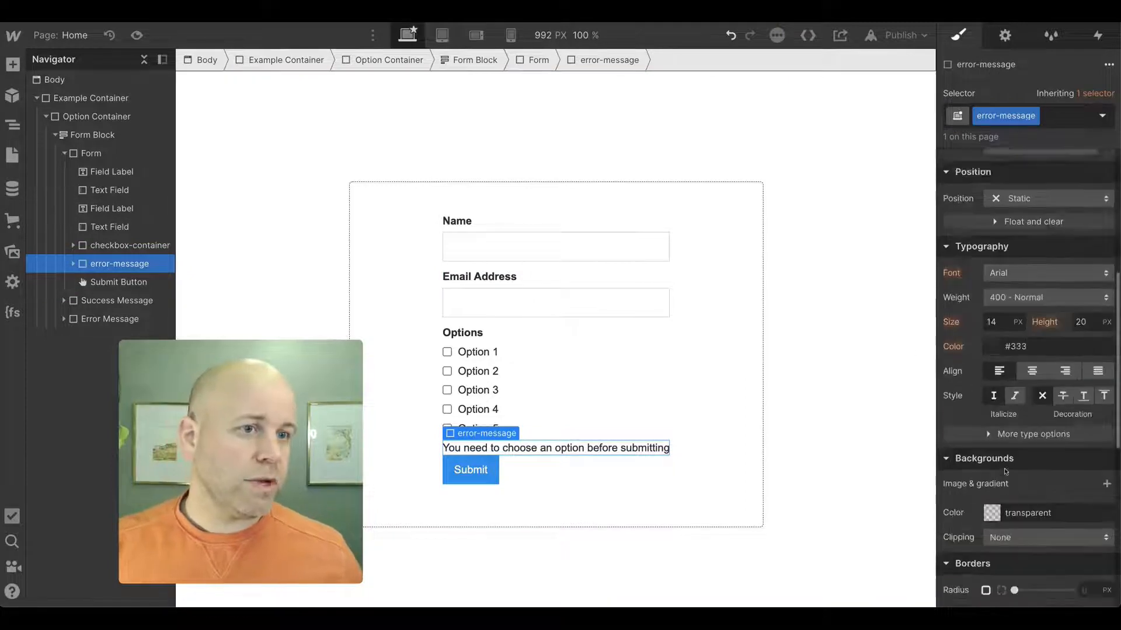
scroll(1017, 250, up, 5)
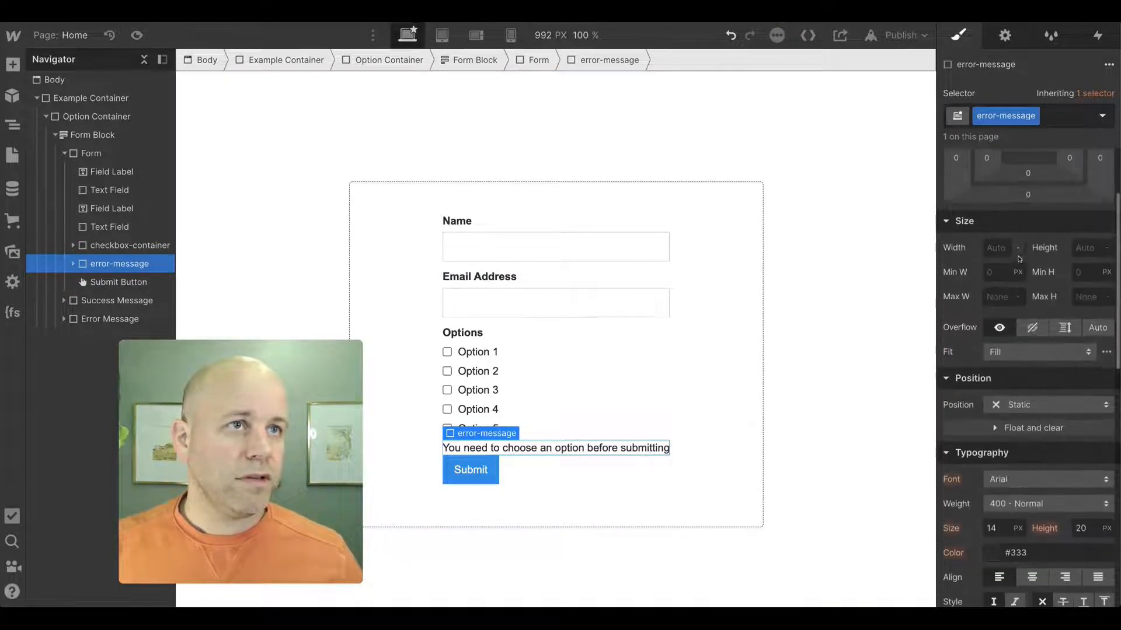
drag(986, 258, 994, 258)
- Give the error-message block a solid 2 px border in #cc1919 with a 2 px corner radius
scroll(1028, 251, down, 10)
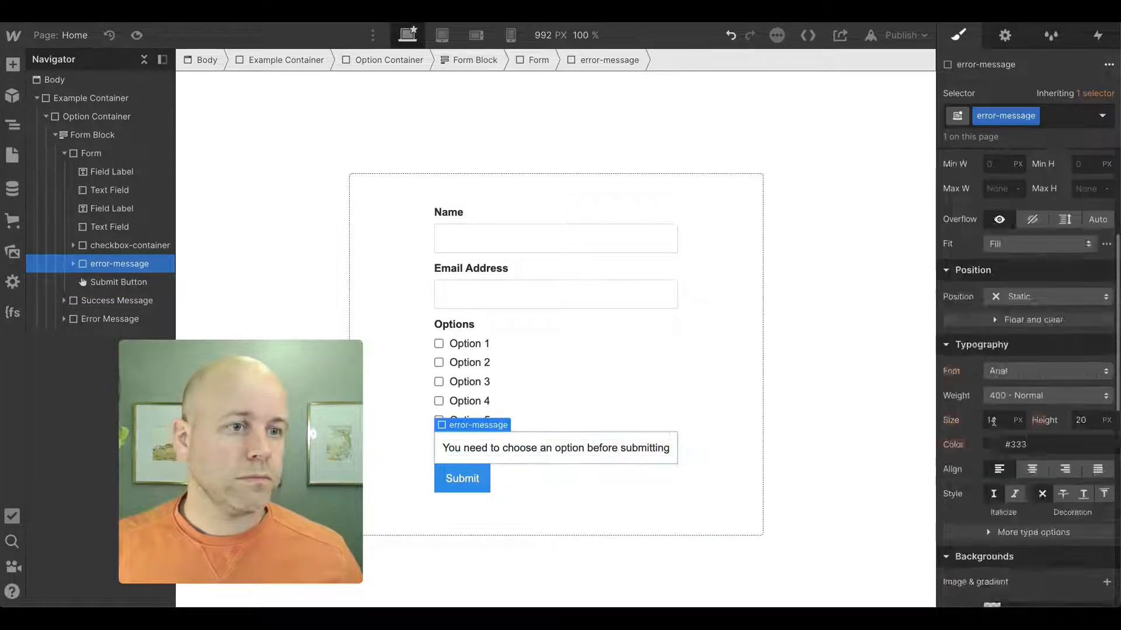
click(1074, 228)
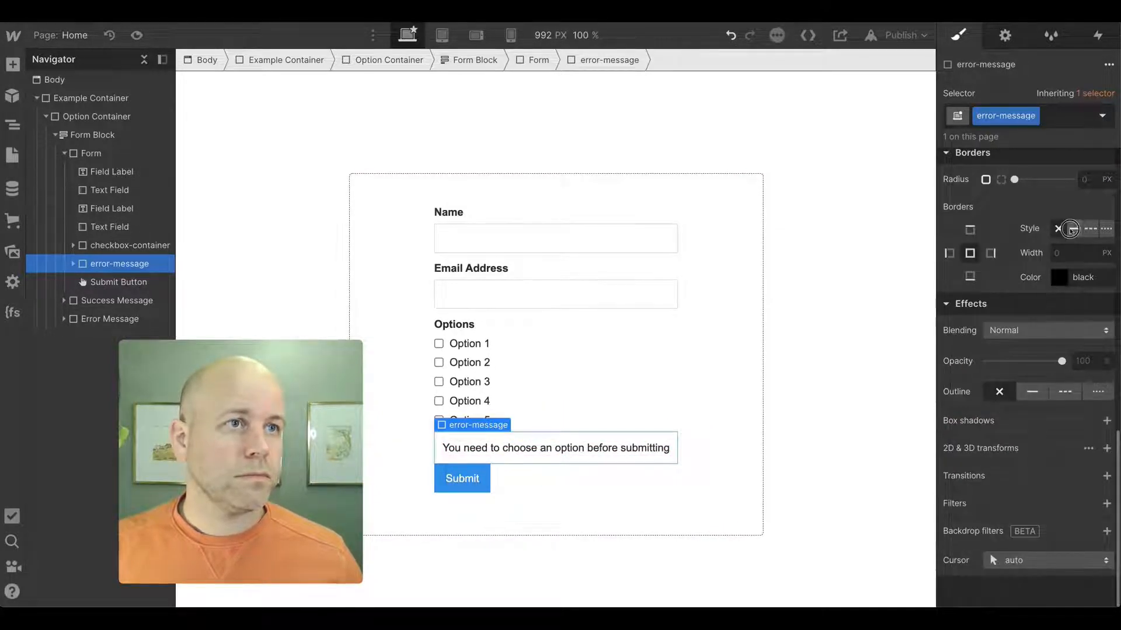
click(1066, 279)
drag(1088, 327, 1095, 321)
click(1011, 272)
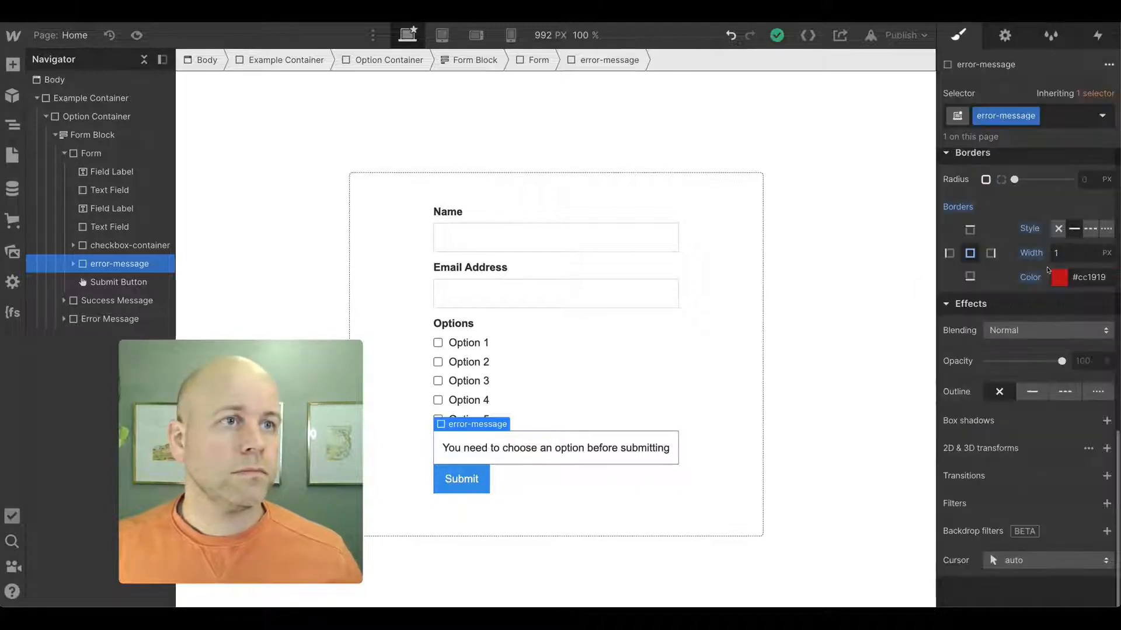
click(1080, 253)
text(2)
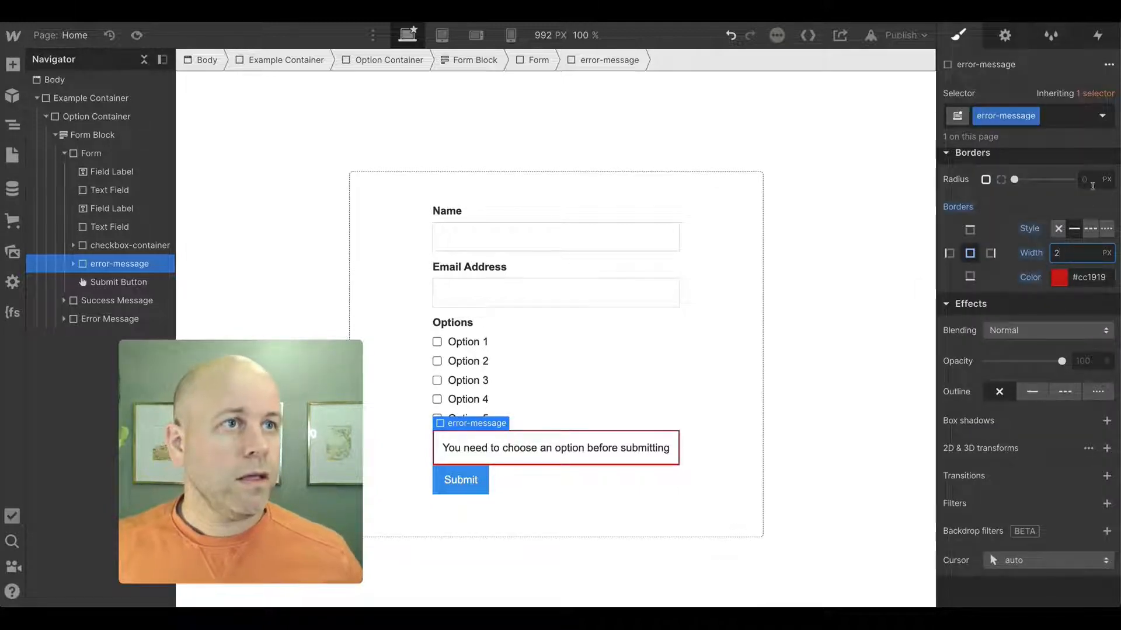
click(1091, 181)
text(2)
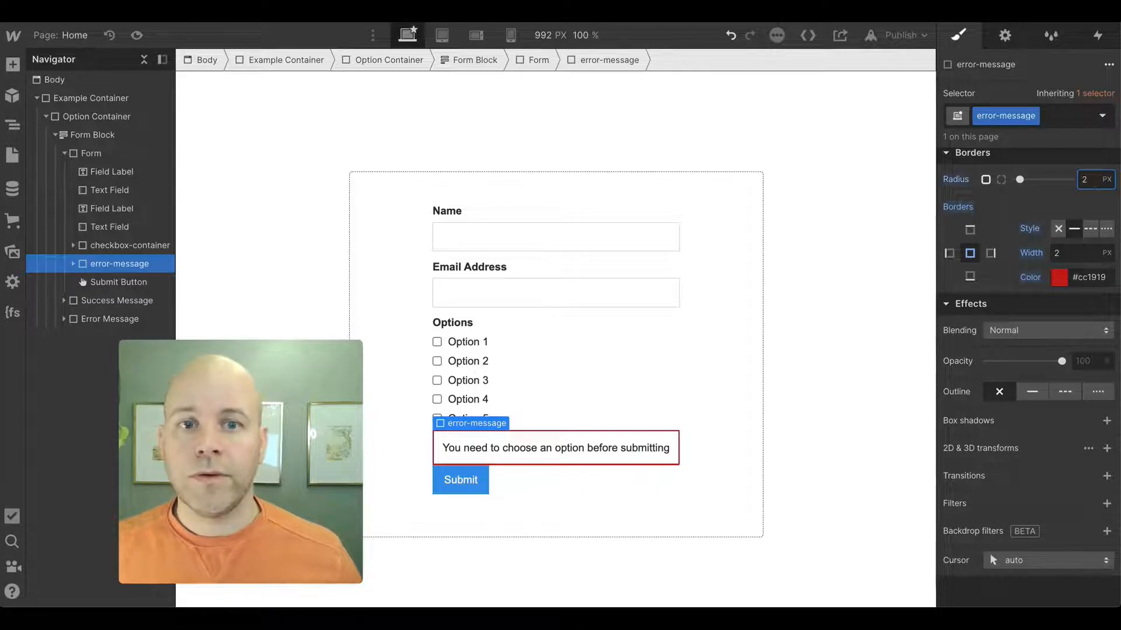
- Set the error-message block's bottom margin to 1rem
scroll(1018, 250, up, 10)
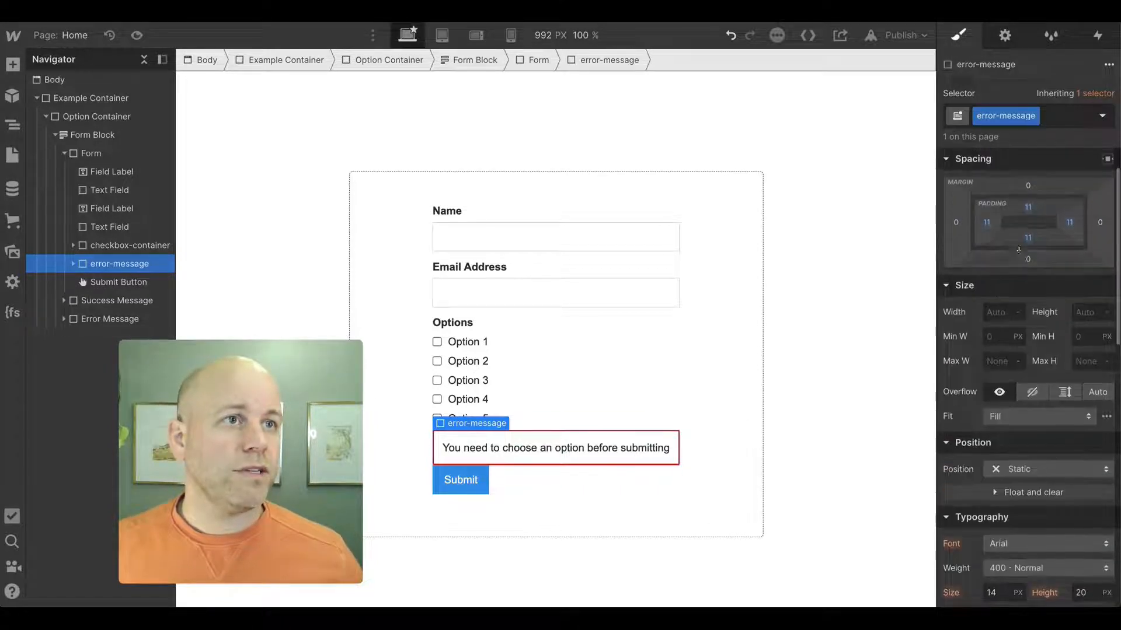
click(1029, 260)
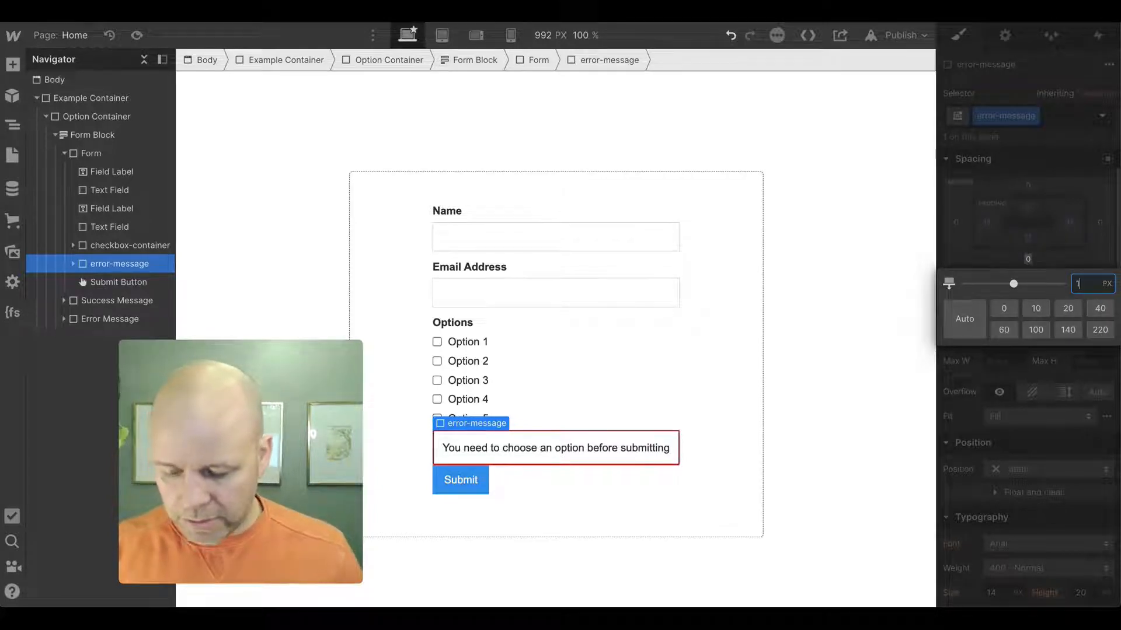
text(1rem)
key(Return)
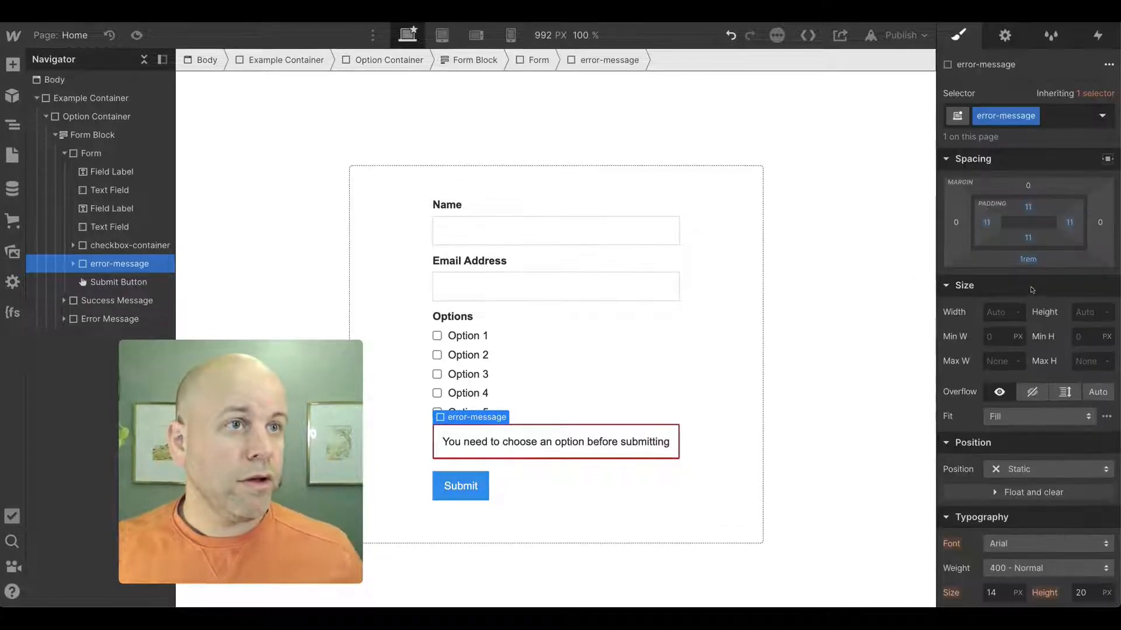
- Give the error-message block a 1rem top margin and hide it by setting its display to none
drag(1029, 260, 1029, 260)
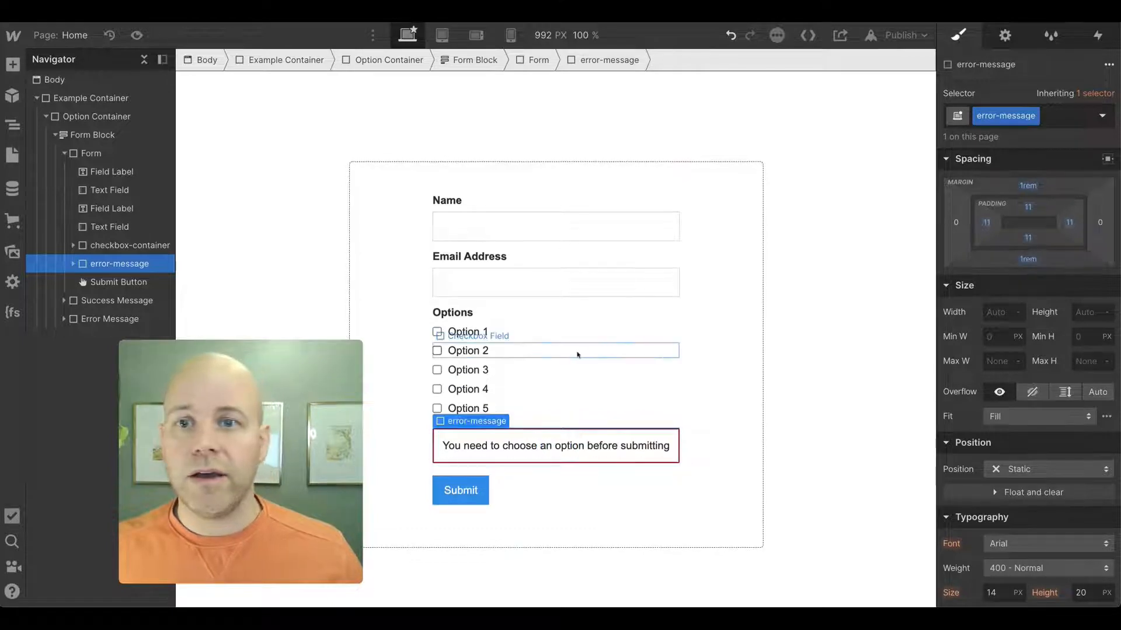
click(414, 368)
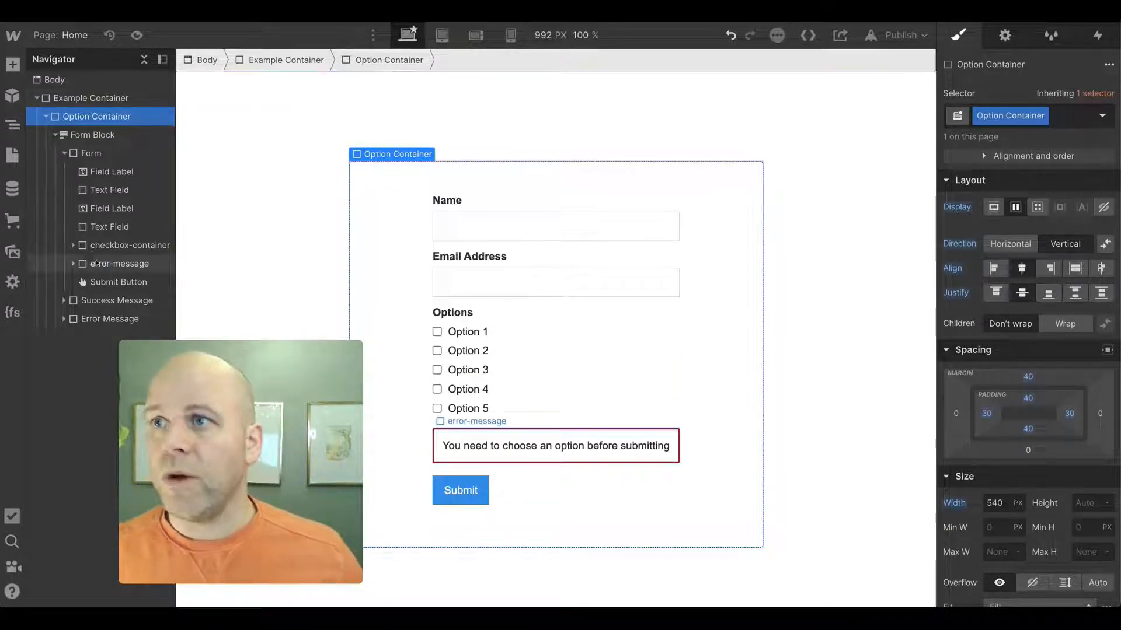
click(119, 263)
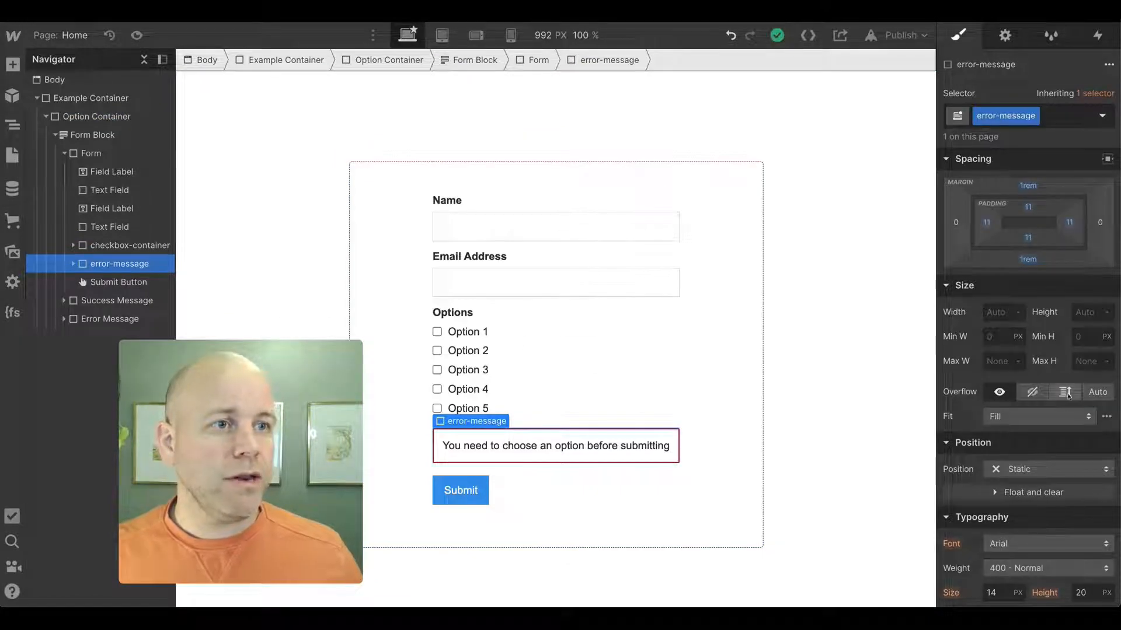
scroll(1022, 310, up, 2)
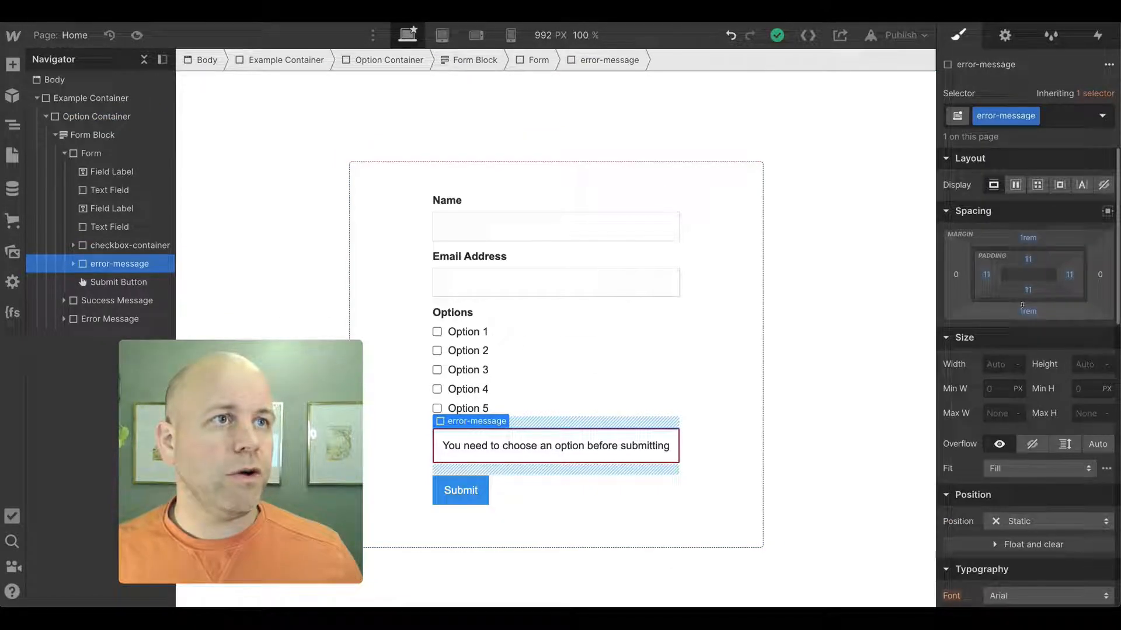
click(1104, 184)
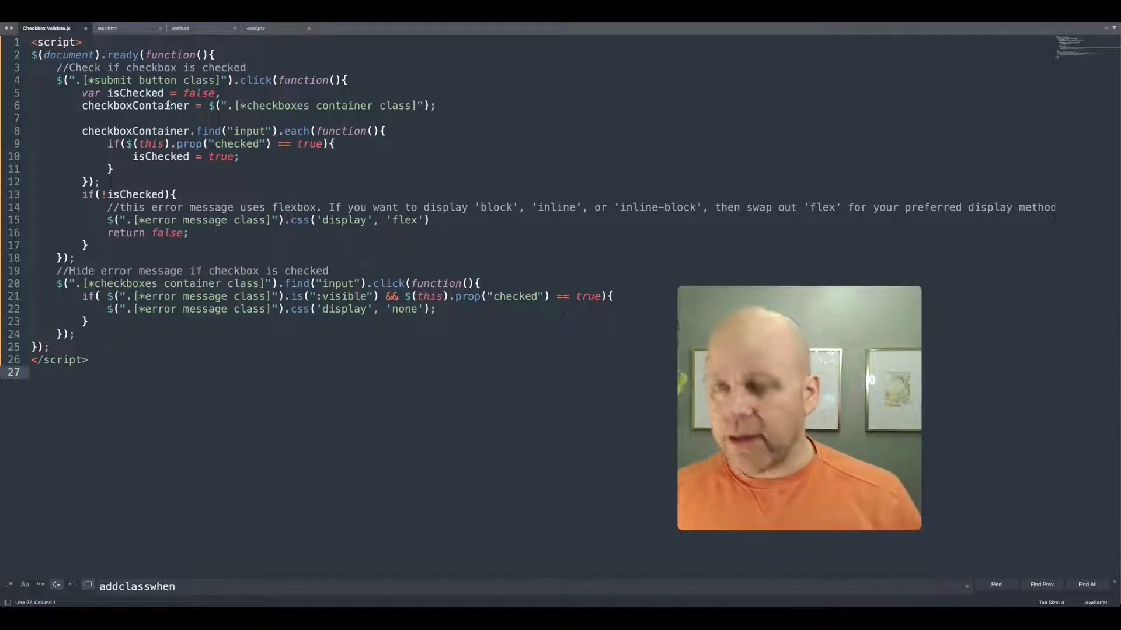
- Switch to the code editor and review the validation script's placeholder class selectors
scroll(169, 105, right, 1)
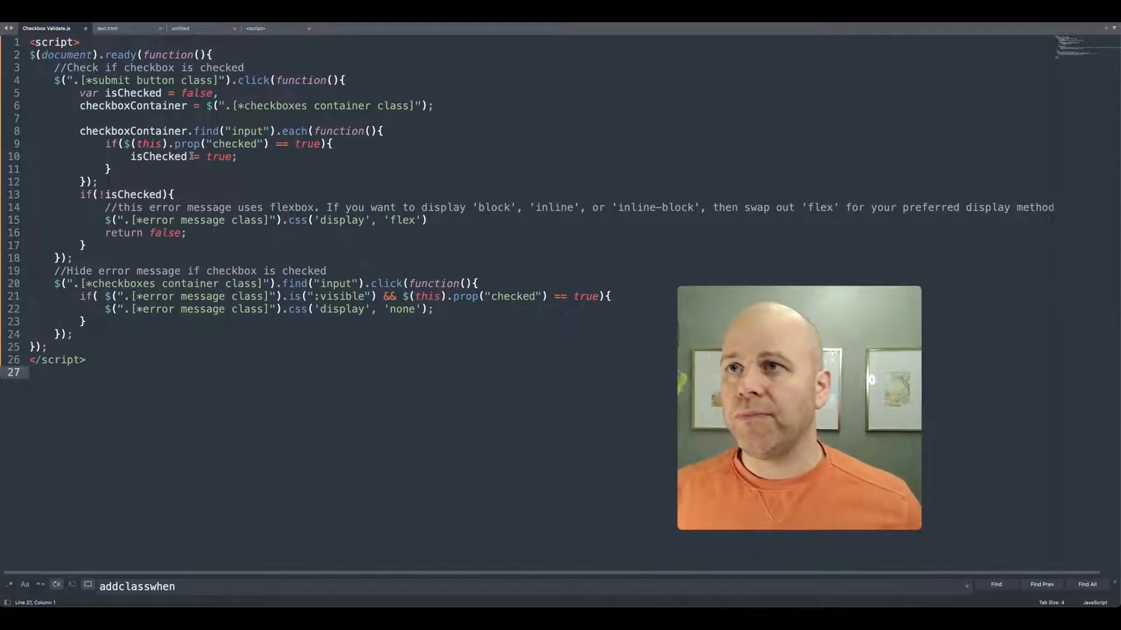
key(super+equal)
key(super+equal)
key(super+equal)
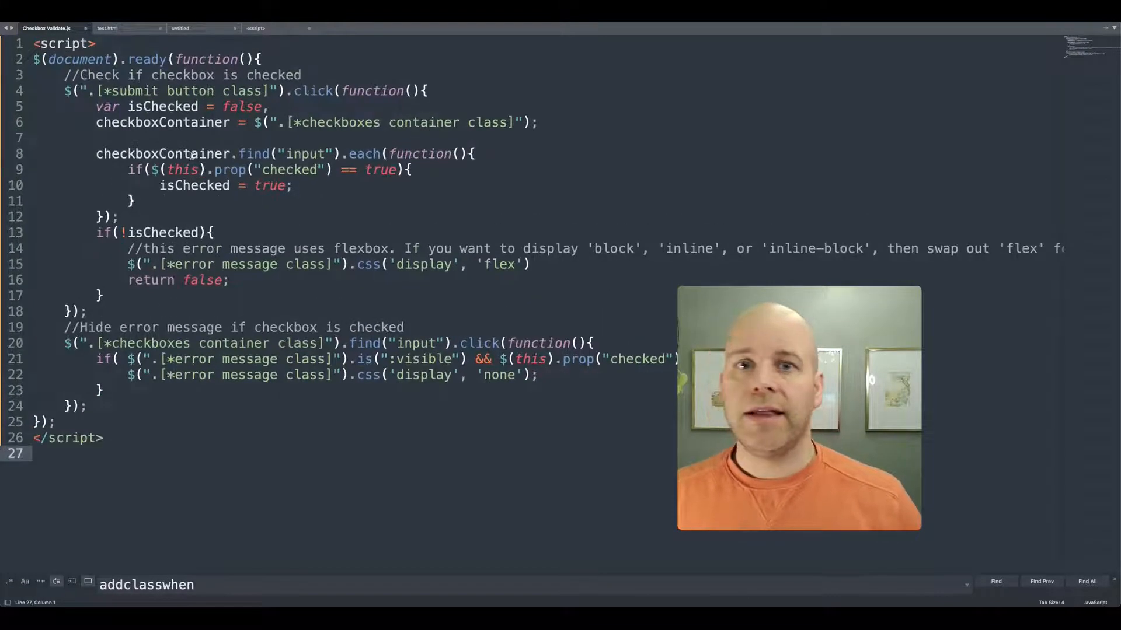
drag(111, 92, 102, 92)
click(101, 92)
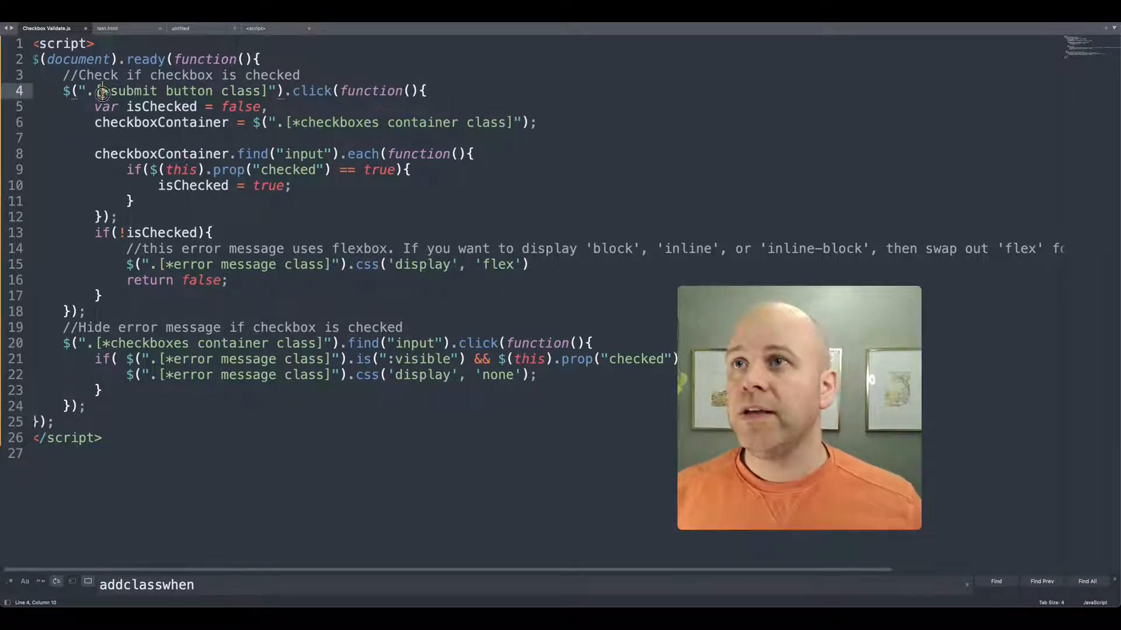
drag(92, 91, 265, 95)
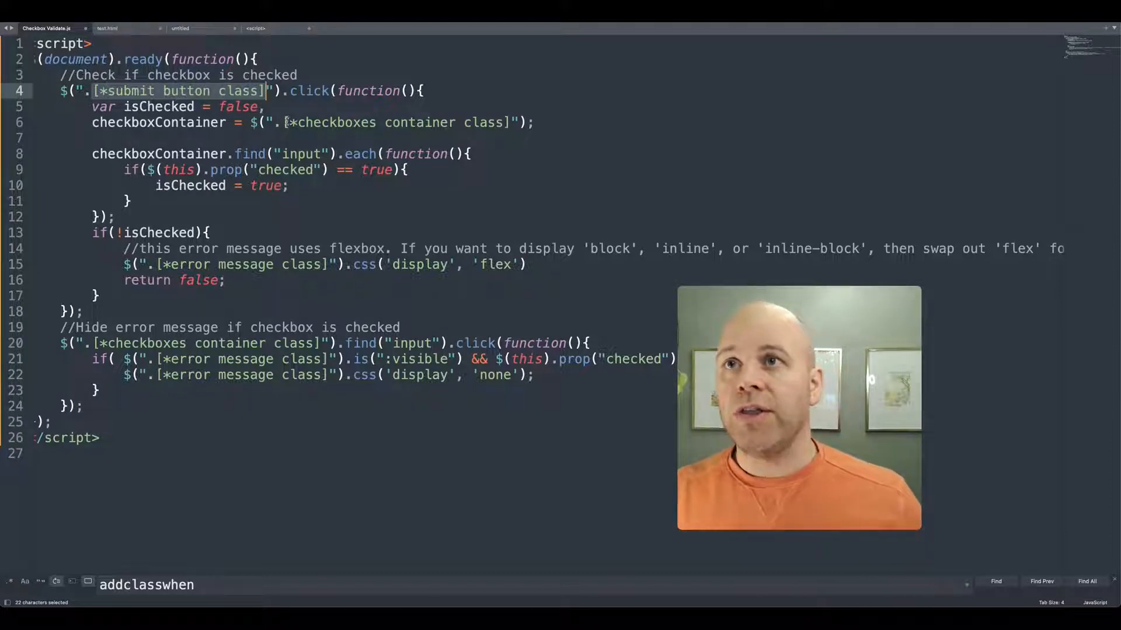
drag(286, 122, 513, 122)
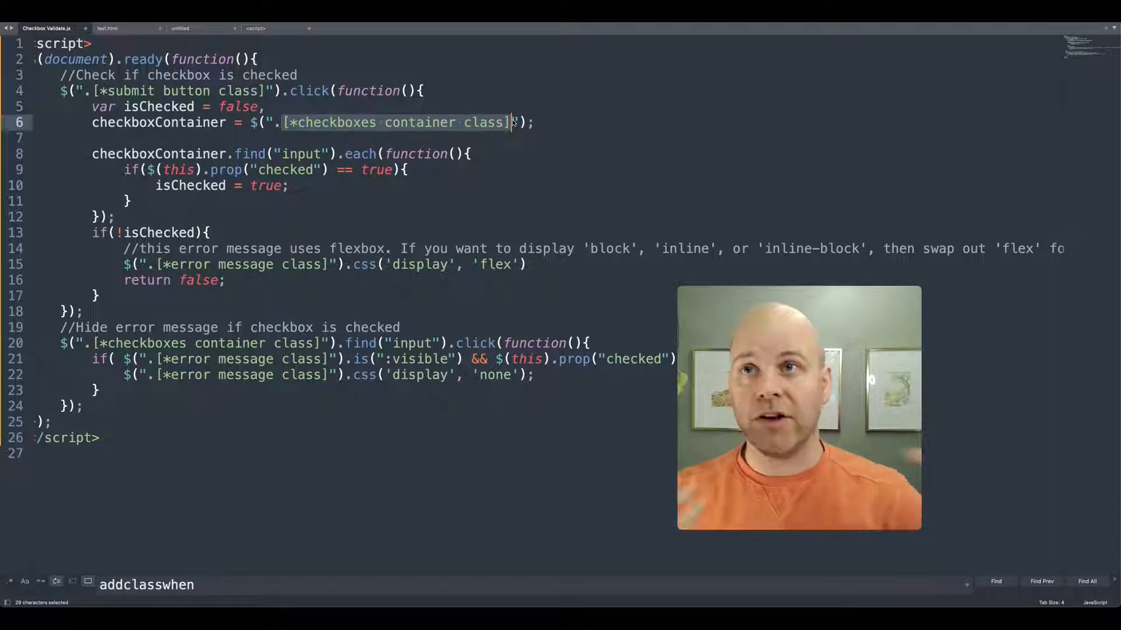
scroll(313, 161, right, 1)
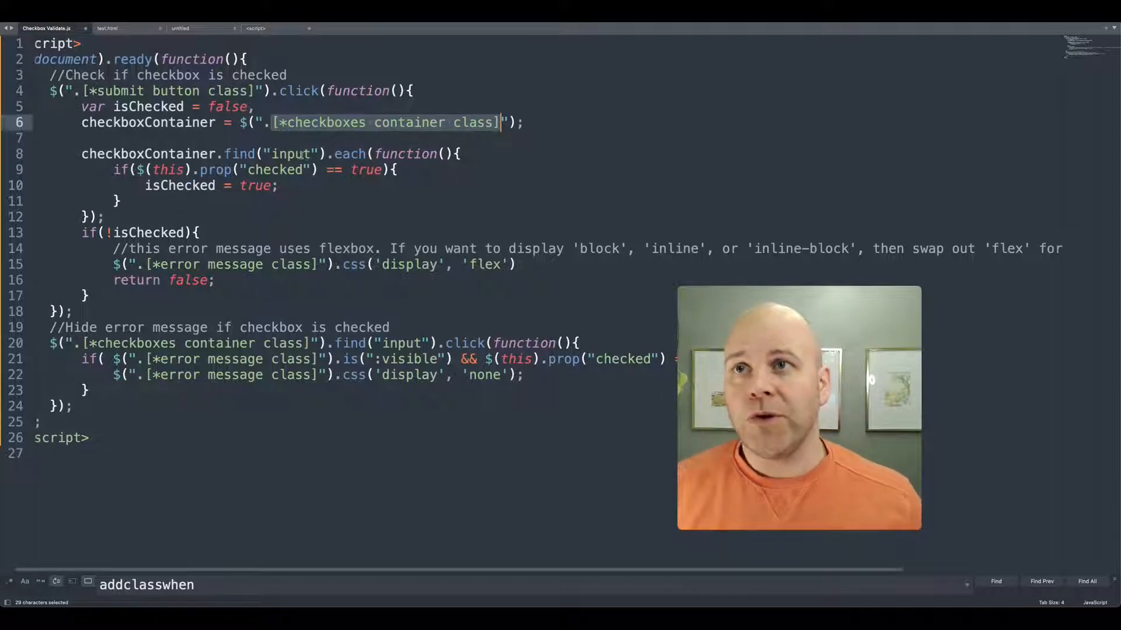
scroll(275, 154, left, 2)
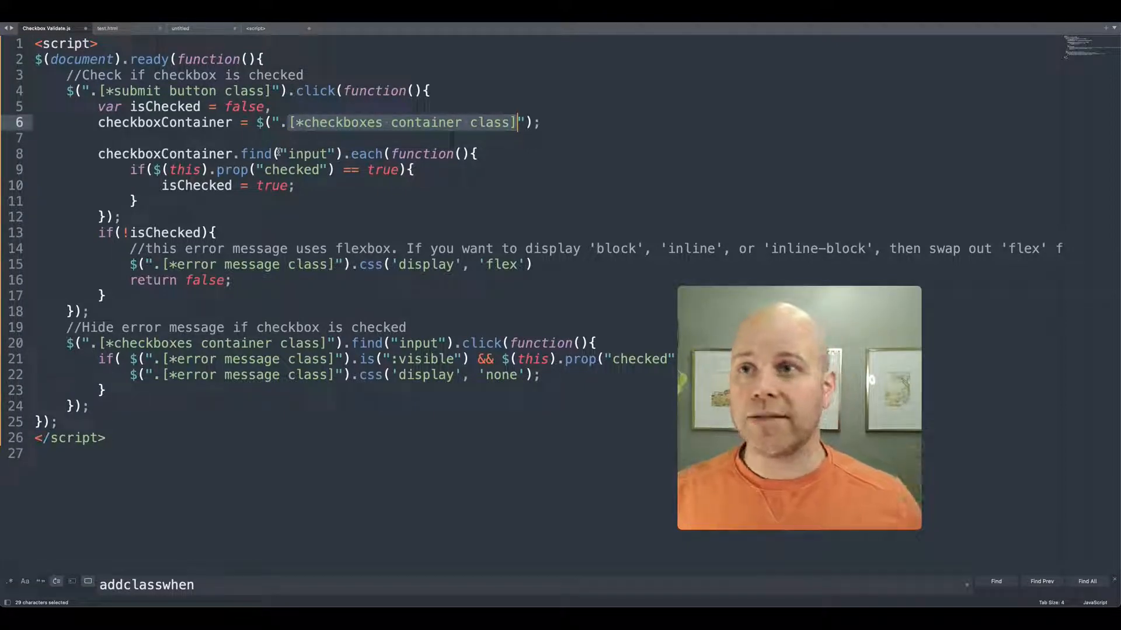
drag(336, 263, 164, 264)
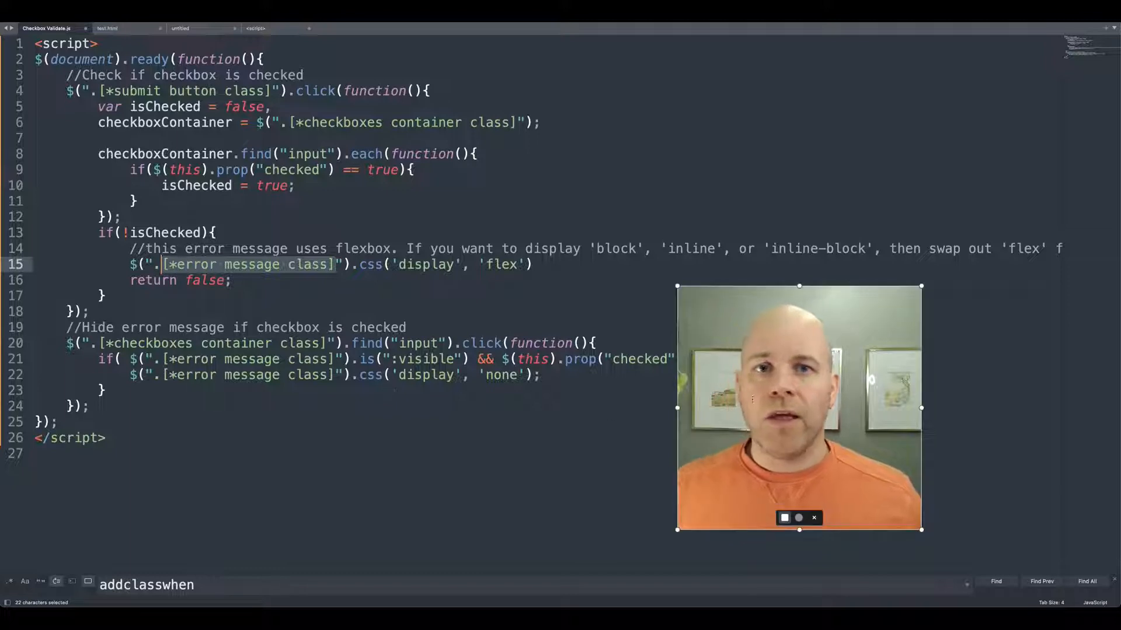
drag(712, 395, 847, 387)
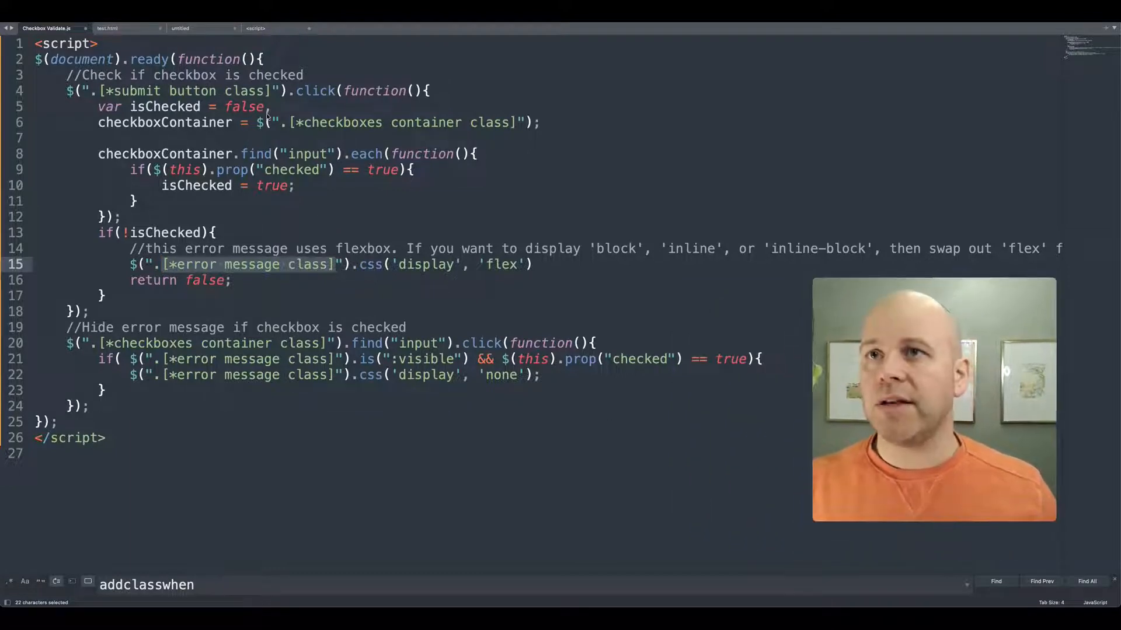
- Copy the entire validation script in the code editor
click(327, 344)
drag(117, 454, 2, 49)
key(super+c)
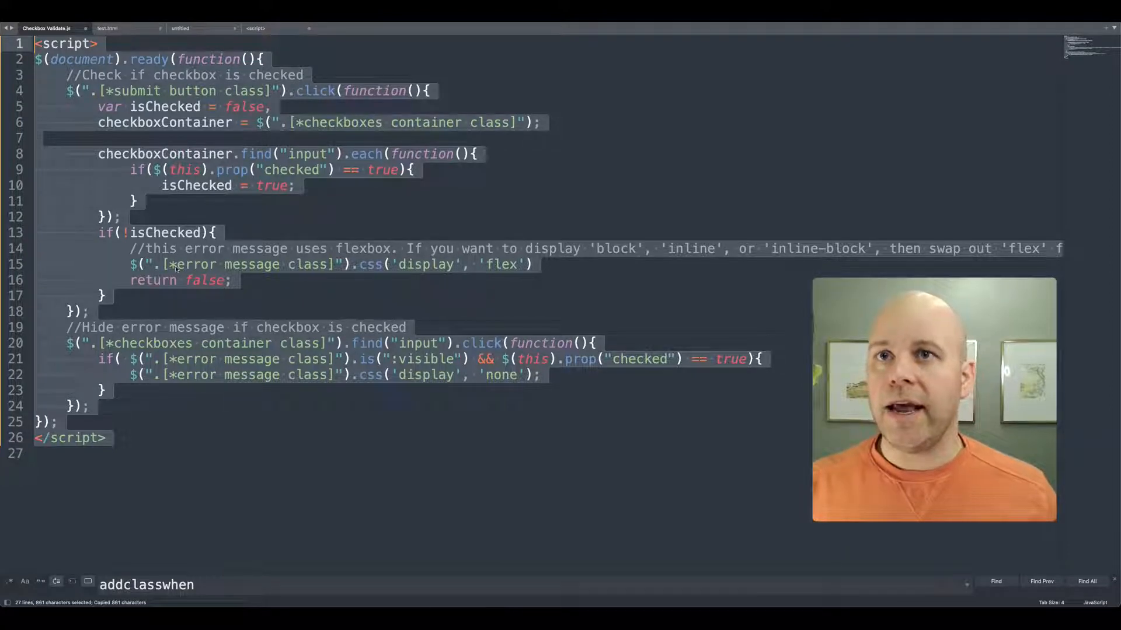
- Paste the script into the Home page's Before </body> tag custom code and save the page settings
key(super+Tab)
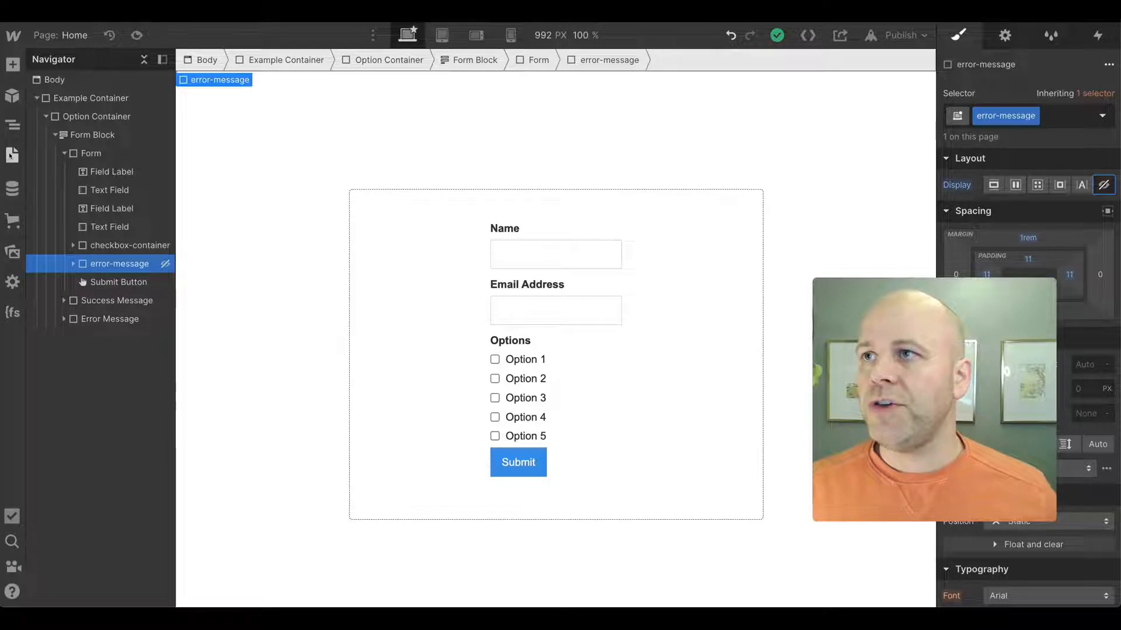
click(11, 154)
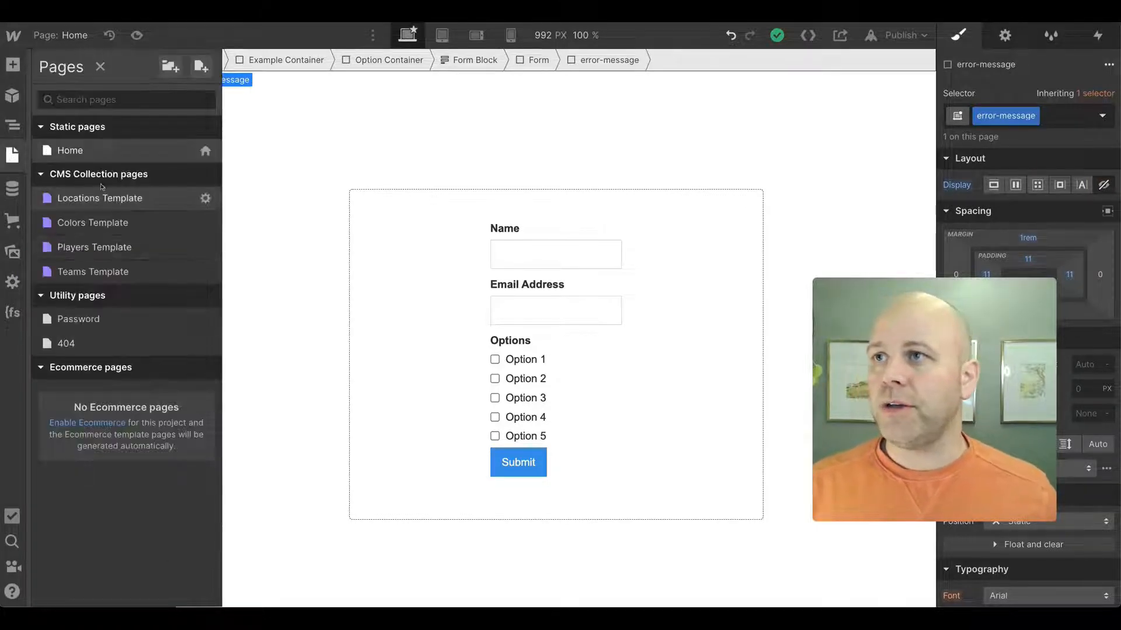
click(205, 151)
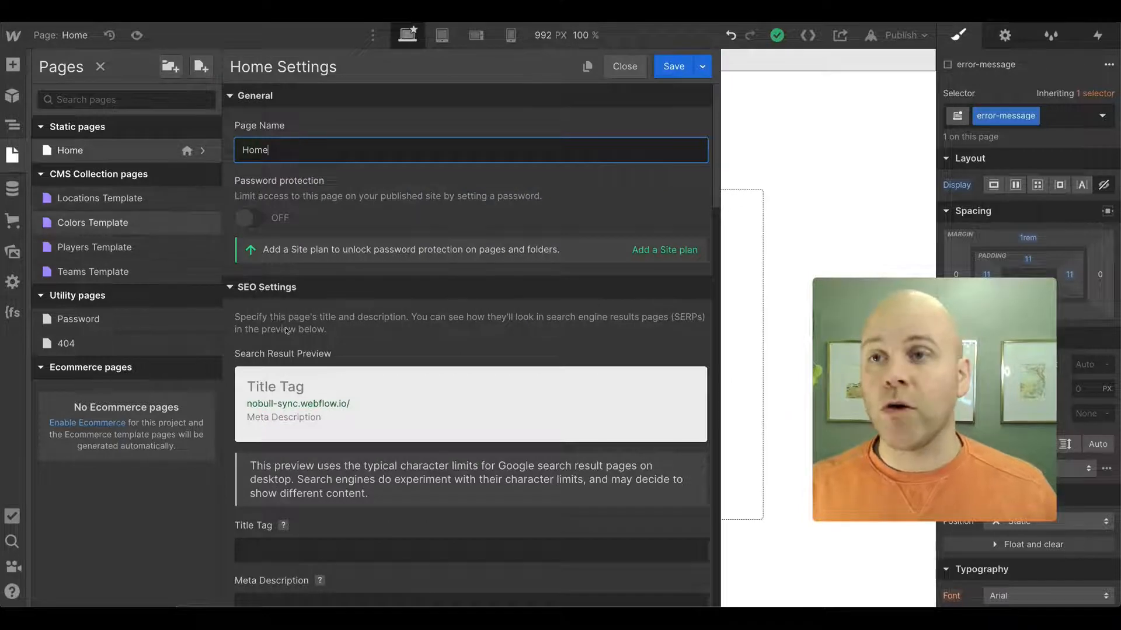
scroll(394, 441, down, 10)
scroll(394, 440, down, 6)
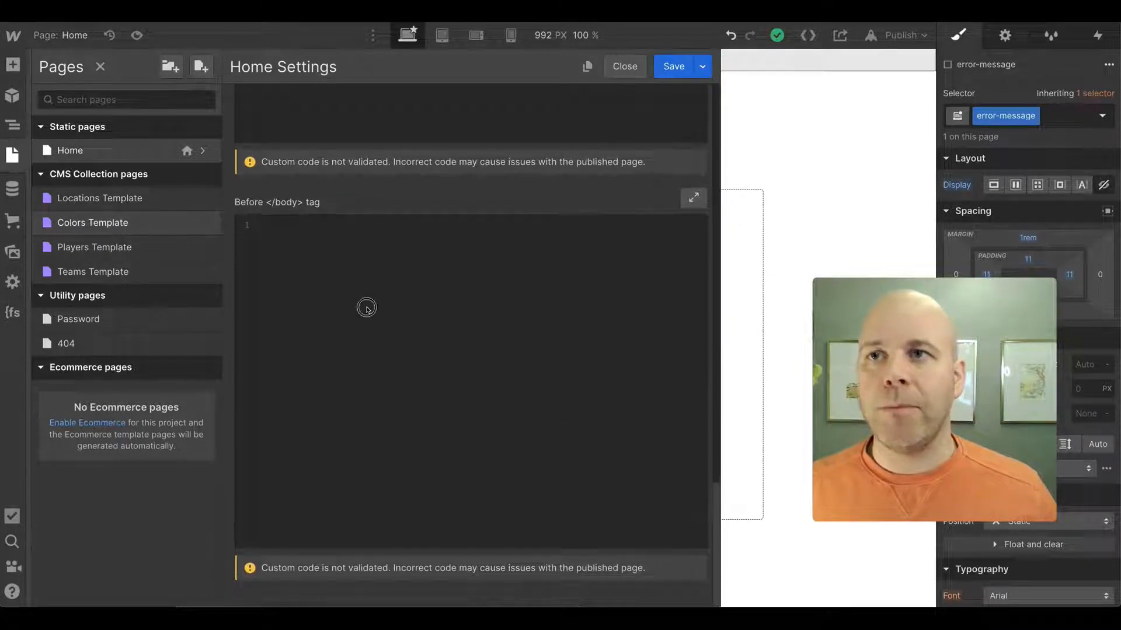
click(367, 308)
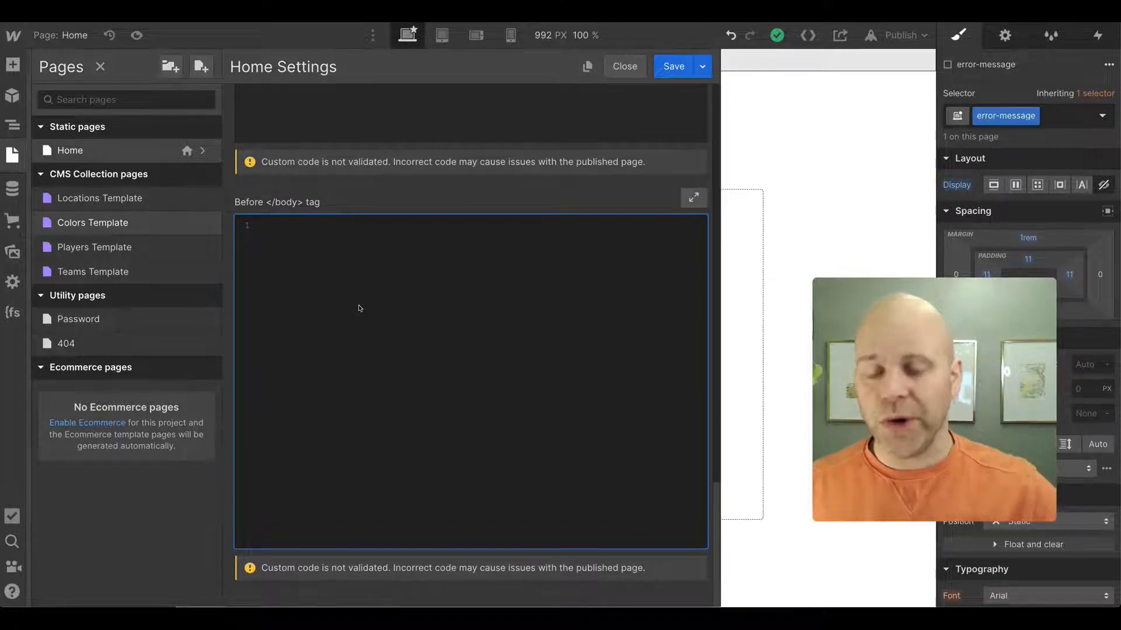
key(ctrl+v)
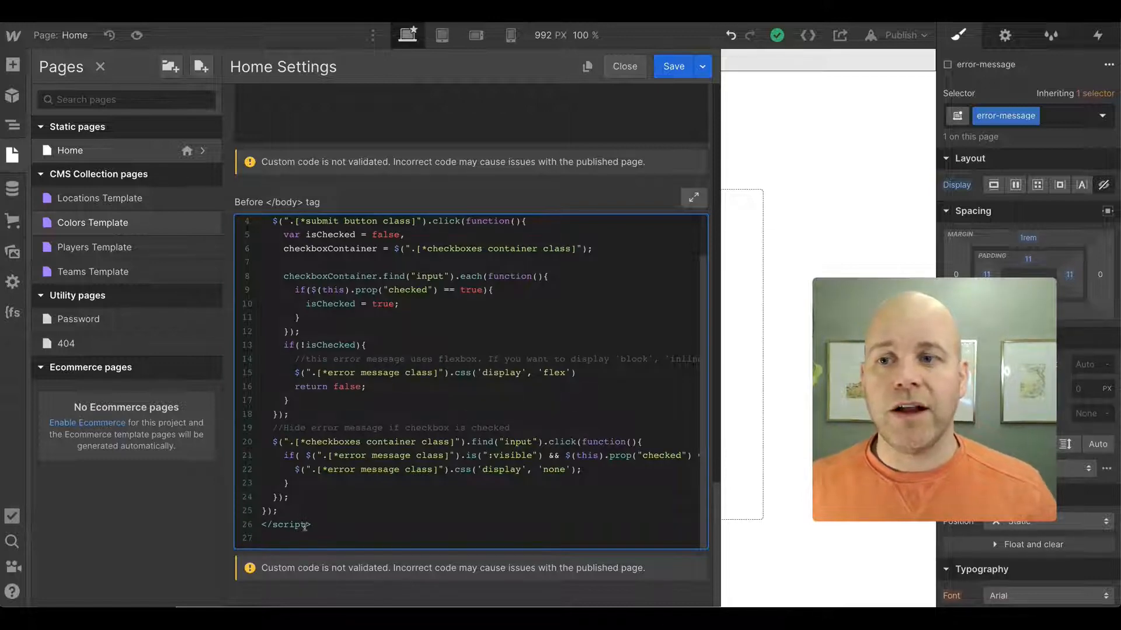
key(BackSpace)
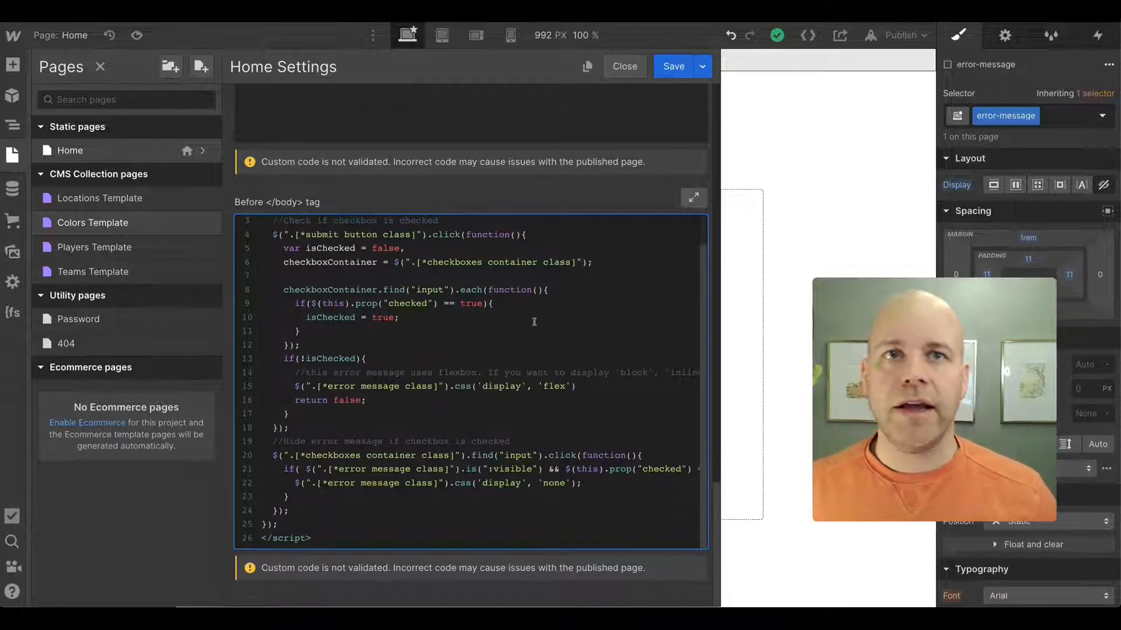
click(674, 66)
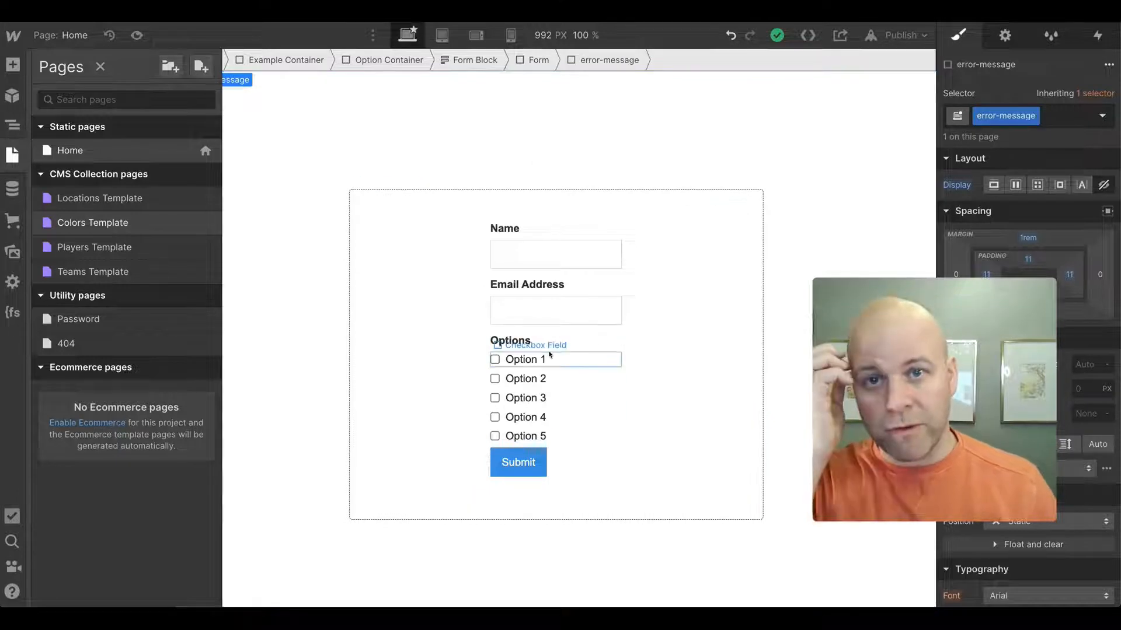
- Copy the checkbox-container class name and paste it over the first checkboxes container placeholder in the Home page script
key(z)
click(544, 325)
double_click(1026, 118)
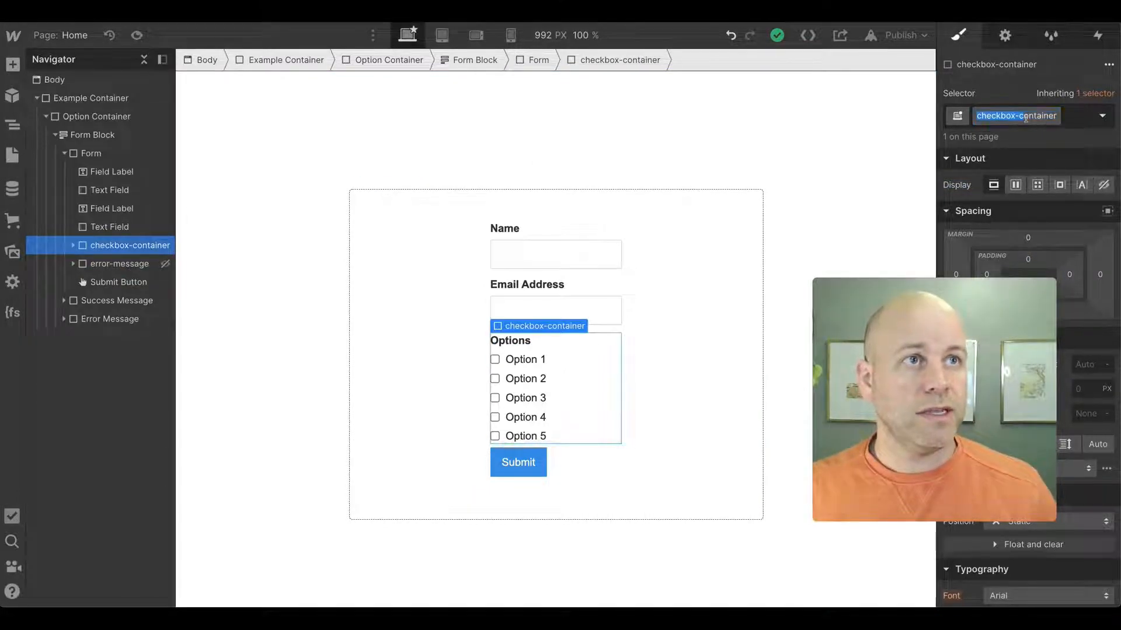
key(ctrl+a)
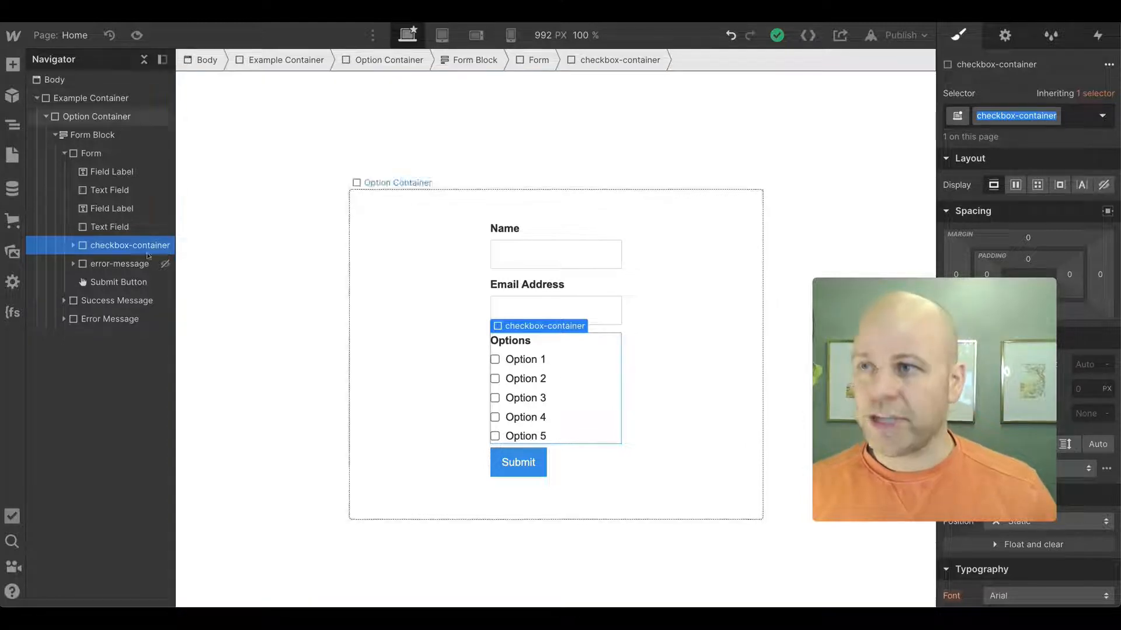
click(9, 155)
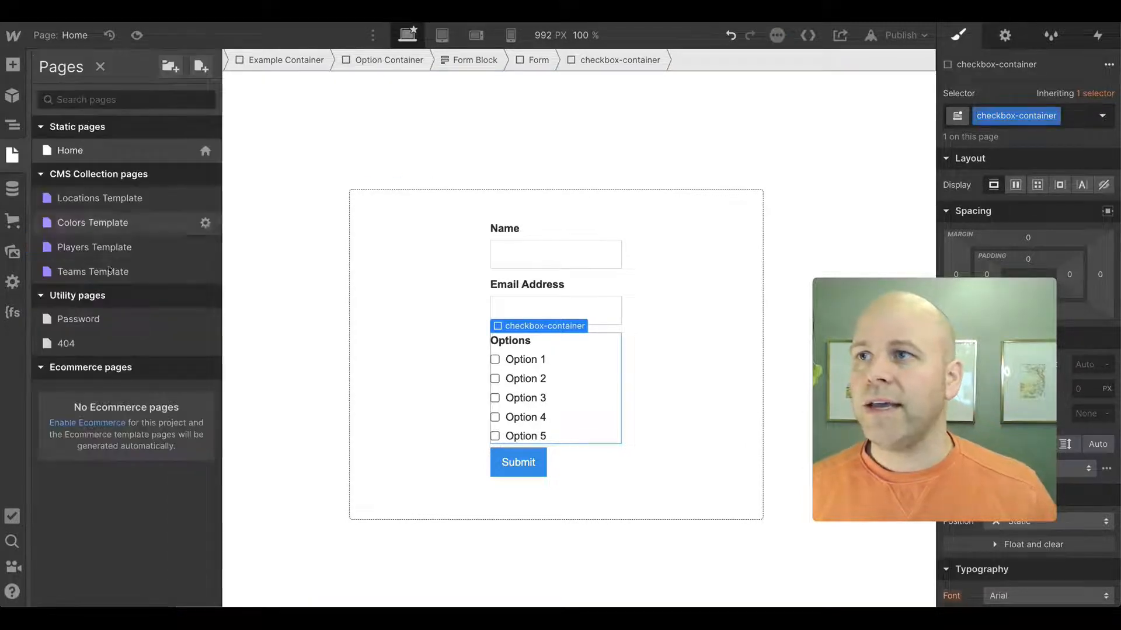
click(205, 151)
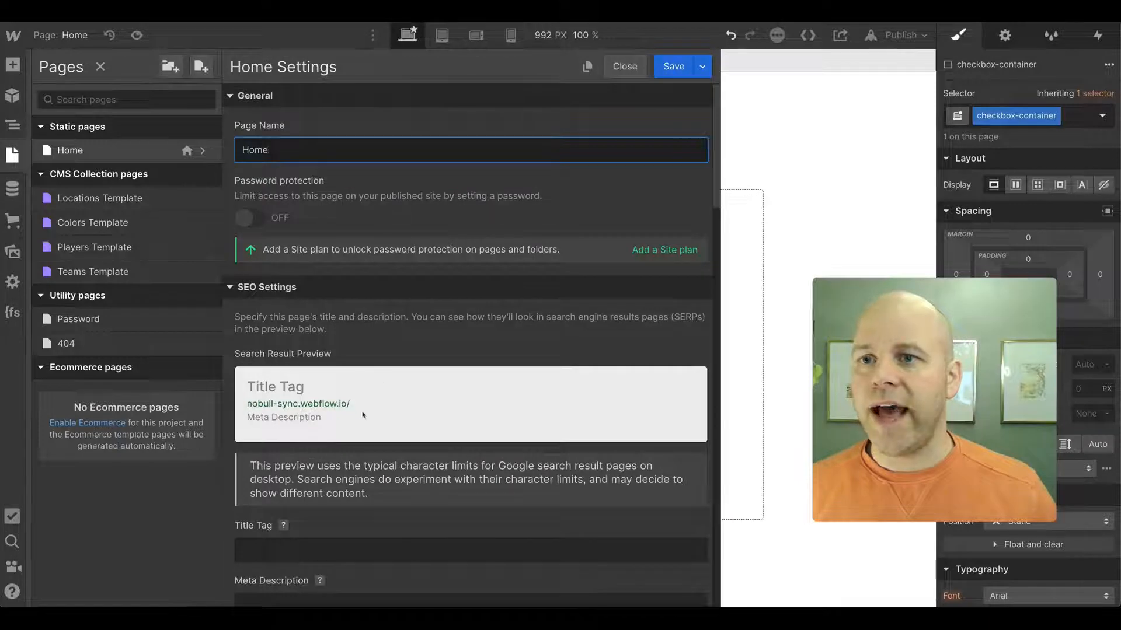
scroll(358, 413, down, 6)
scroll(357, 413, down, 15)
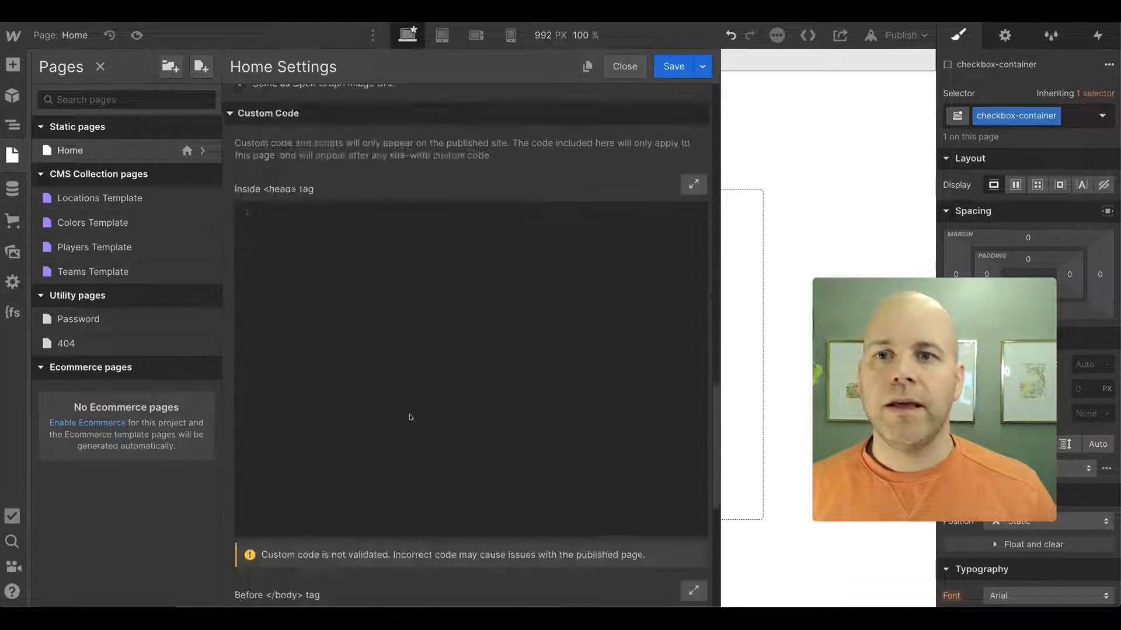
scroll(410, 419, down, 4)
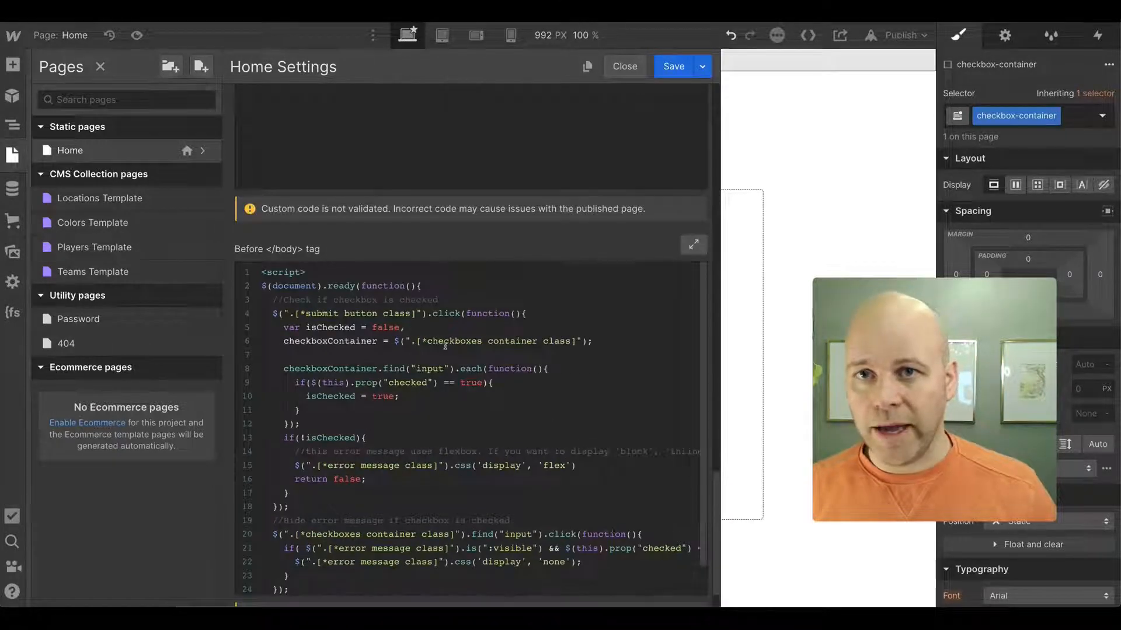
scroll(414, 315, down, 1)
drag(418, 310, 578, 310)
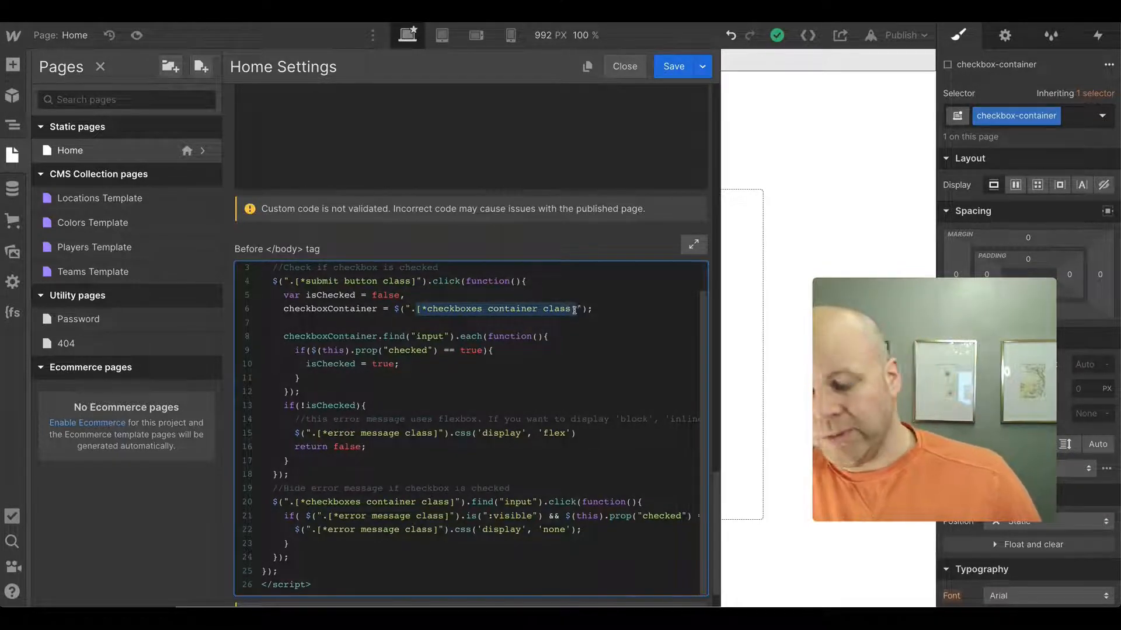
key(ctrl+v)
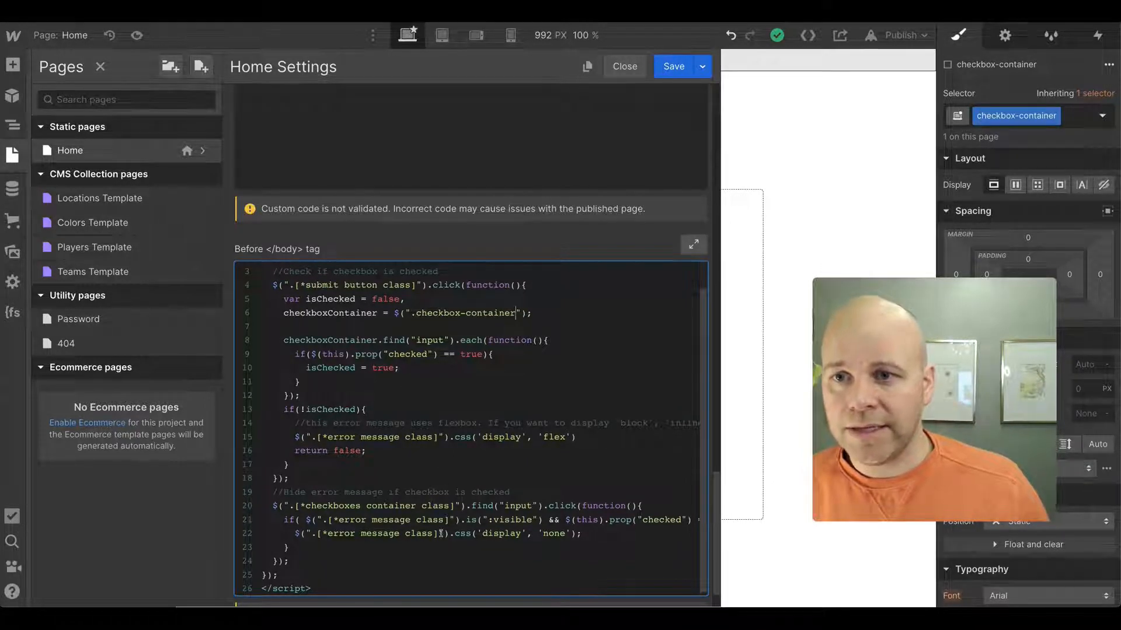
- Replace the second checkboxes container placeholder with checkbox-container and save the page settings
drag(457, 512, 295, 507)
key(ctrl+v)
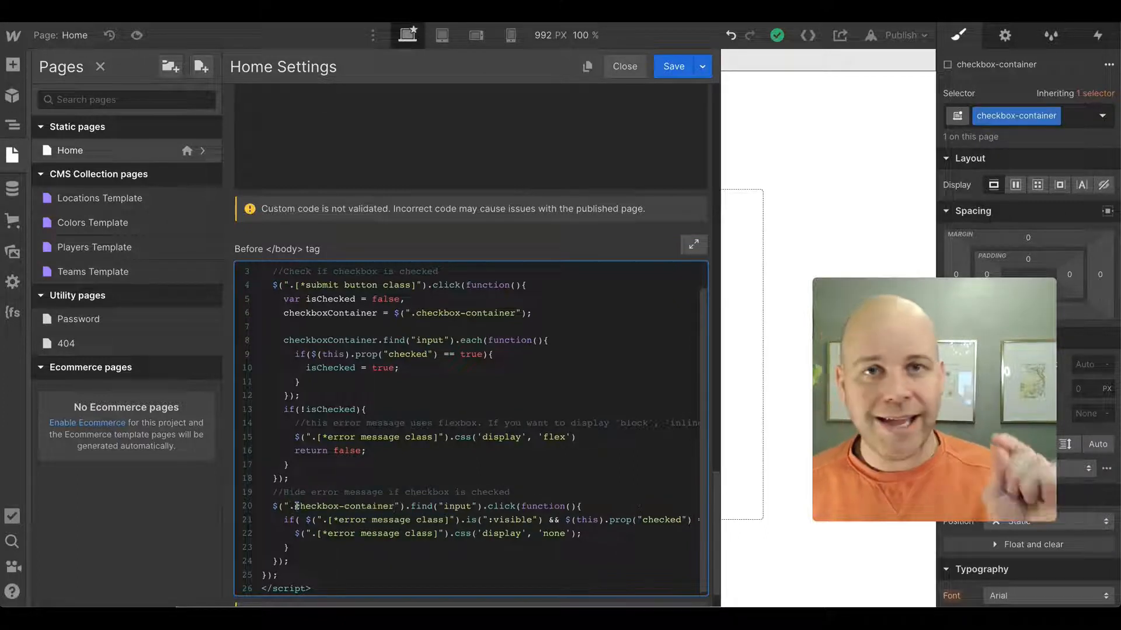
click(673, 66)
- Select the Submit button and give it a new class named submit-button
click(506, 461)
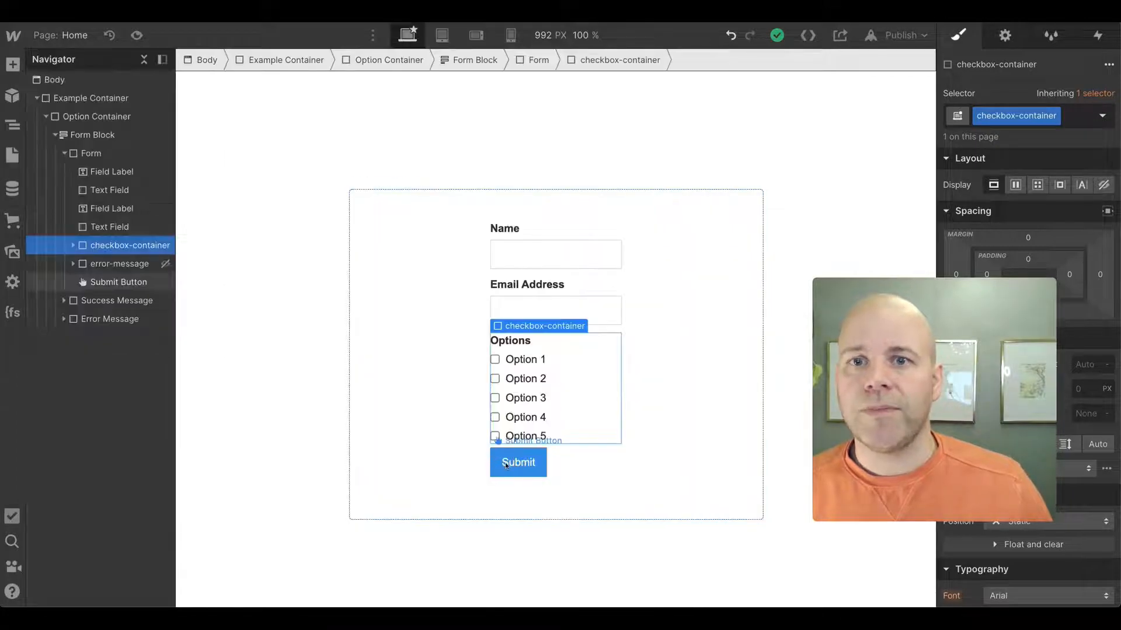
click(1054, 116)
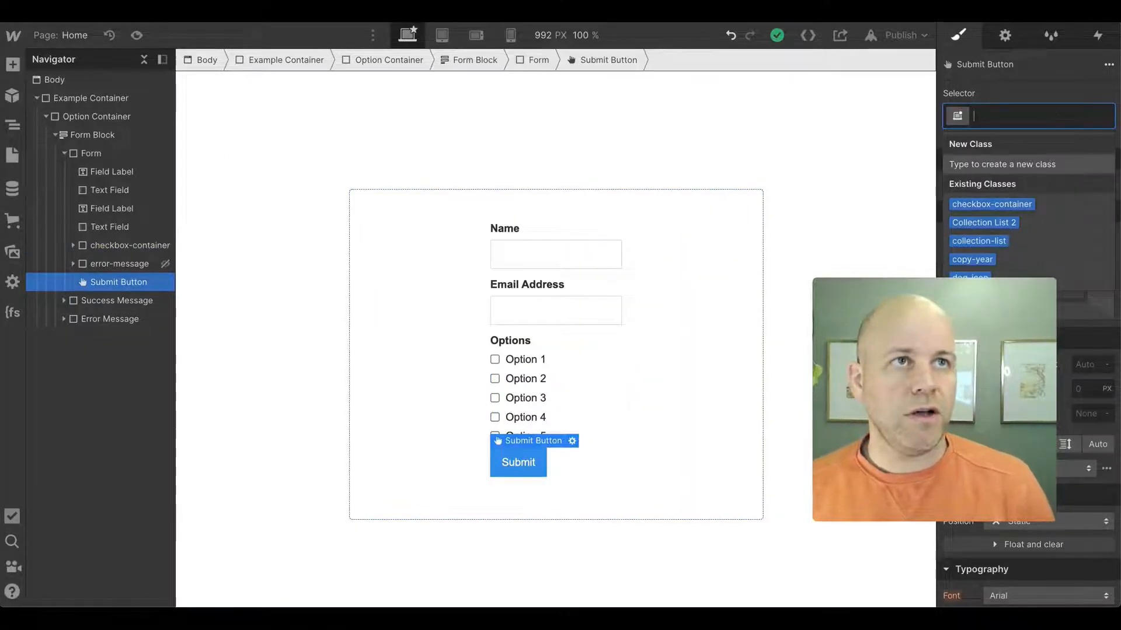
text(submit-)
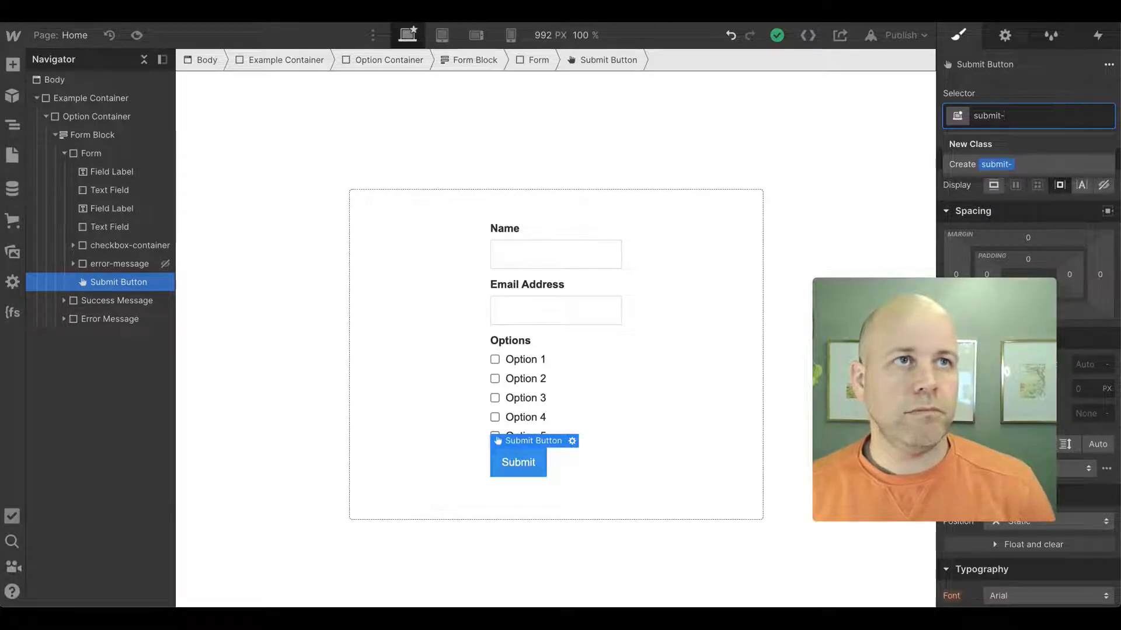
text(button)
key(Return)
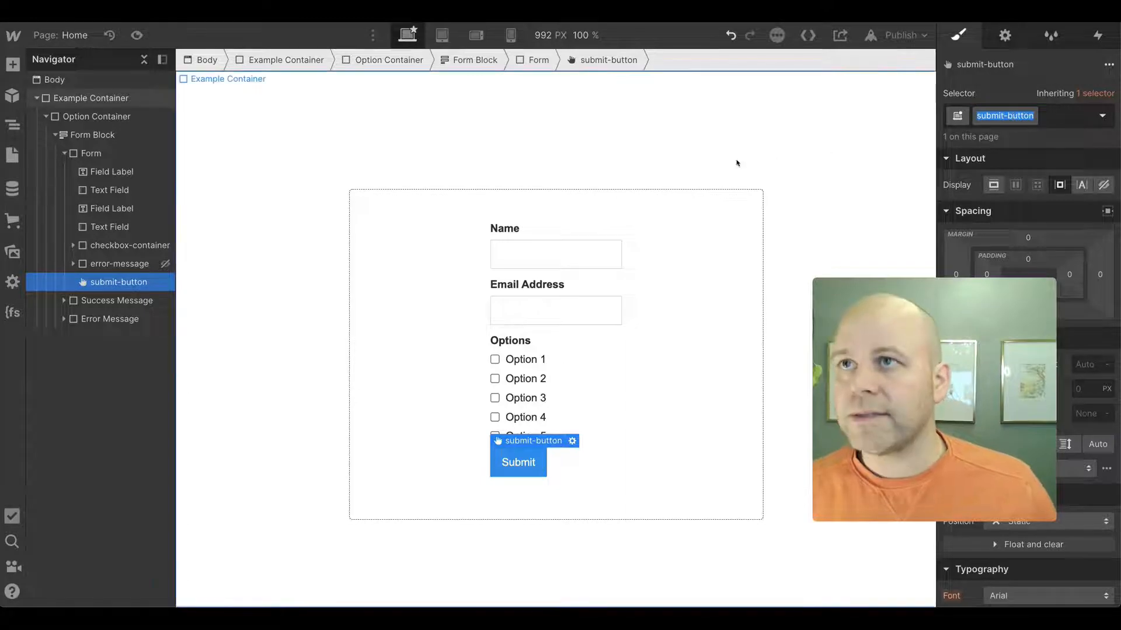
- Replace the submit button class placeholder in the Home page's Before </body> script with submit-button and save the page settings
click(252, 245)
click(12, 155)
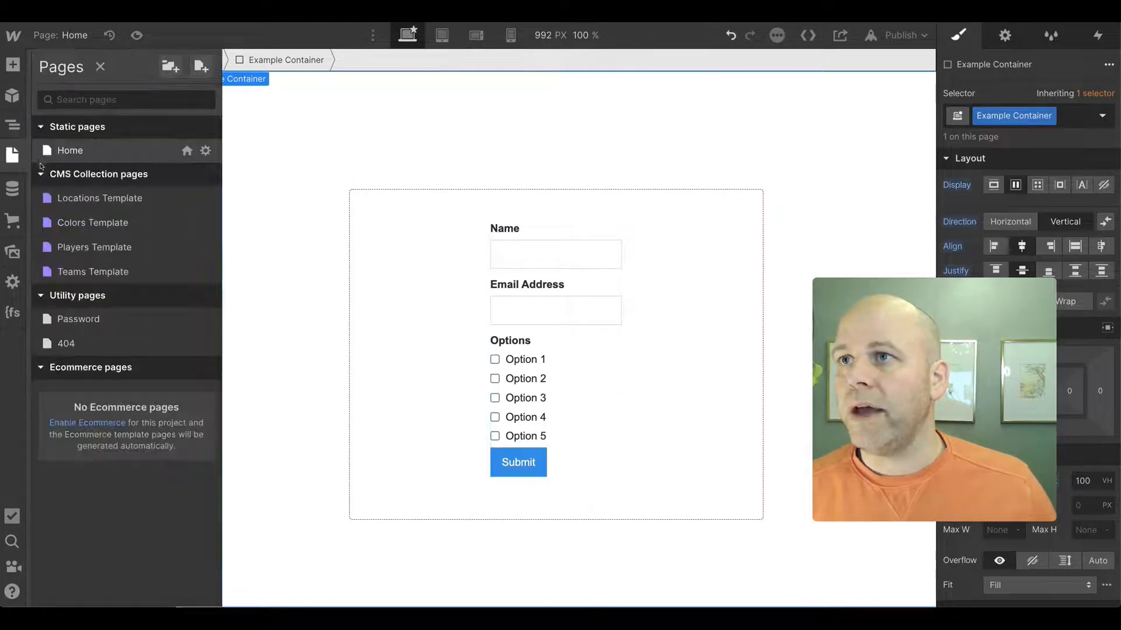
click(204, 151)
scroll(367, 457, down, 10)
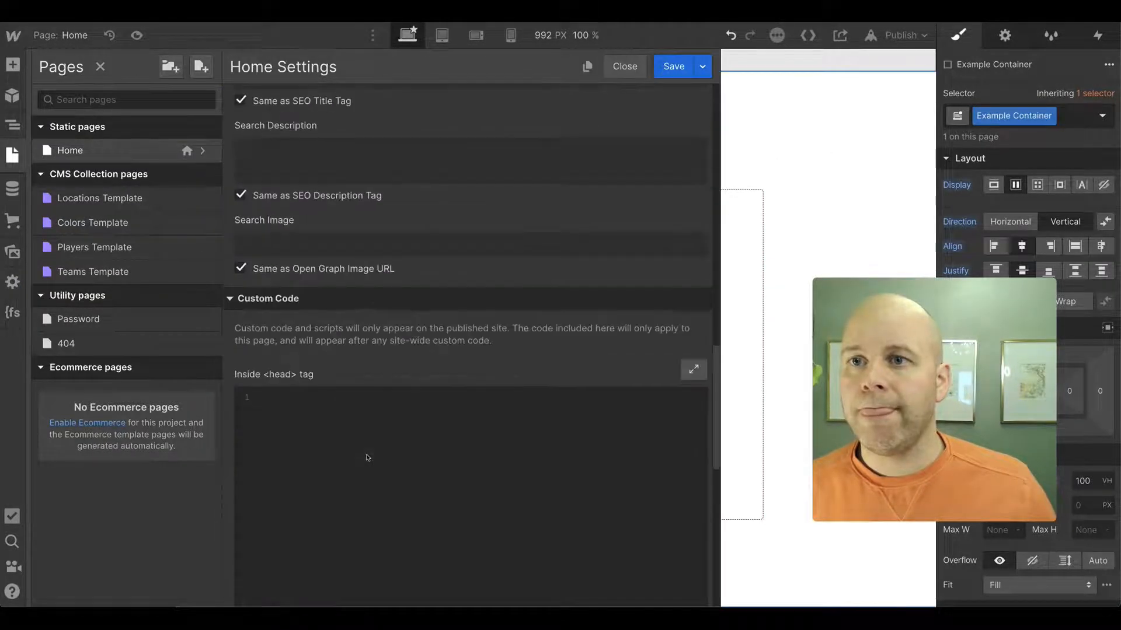
scroll(366, 459, down, 5)
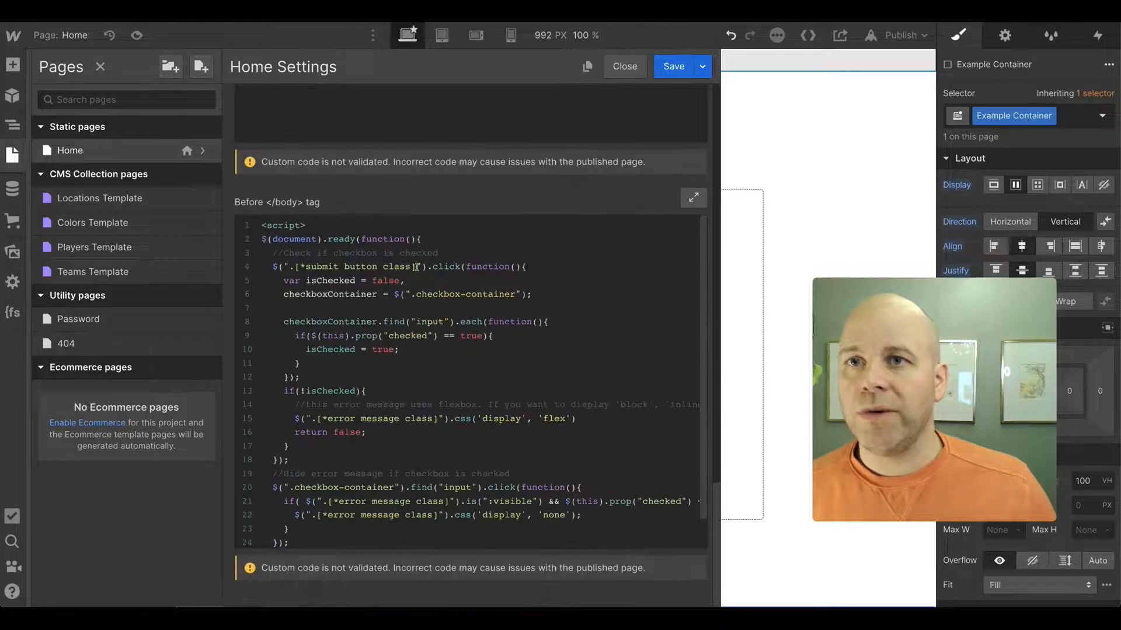
drag(416, 267, 296, 268)
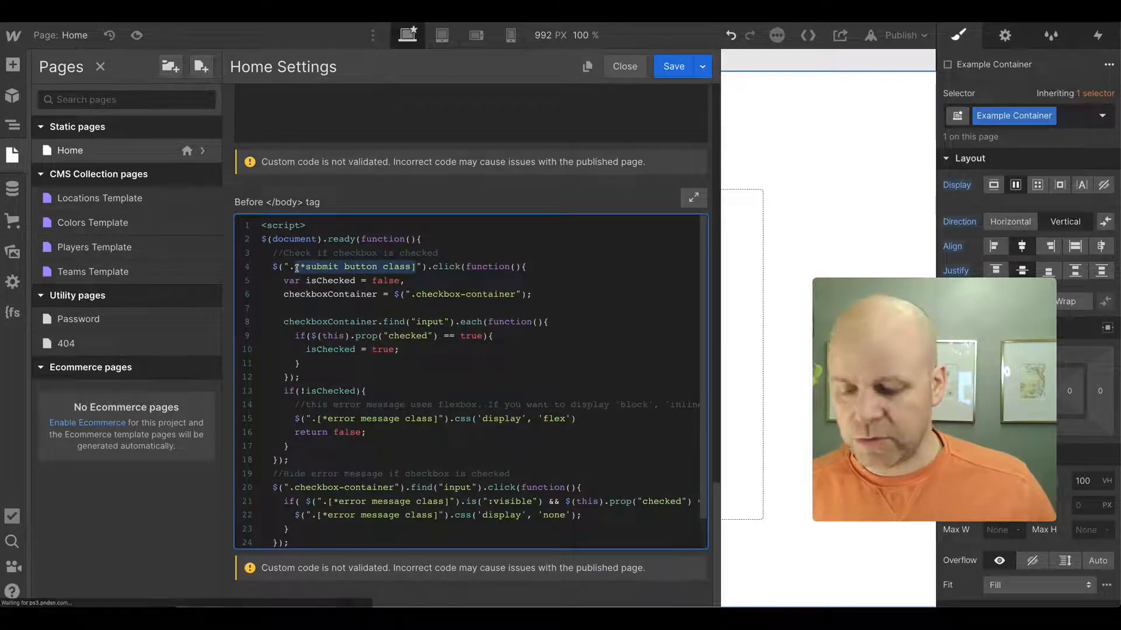
text(submit-button)
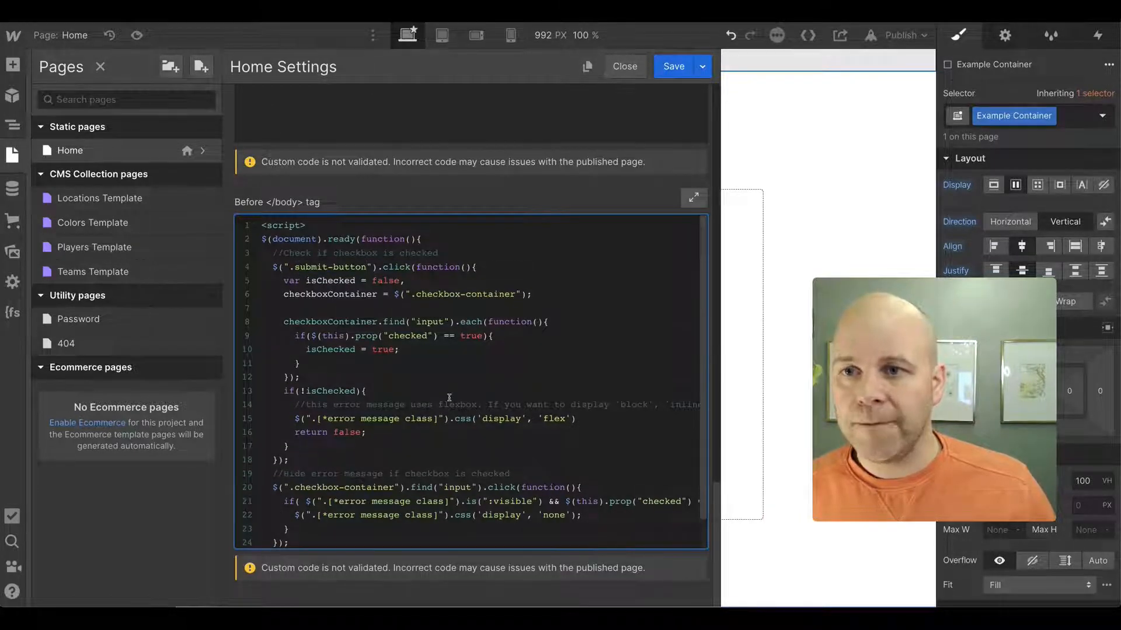
scroll(500, 419, down, 1)
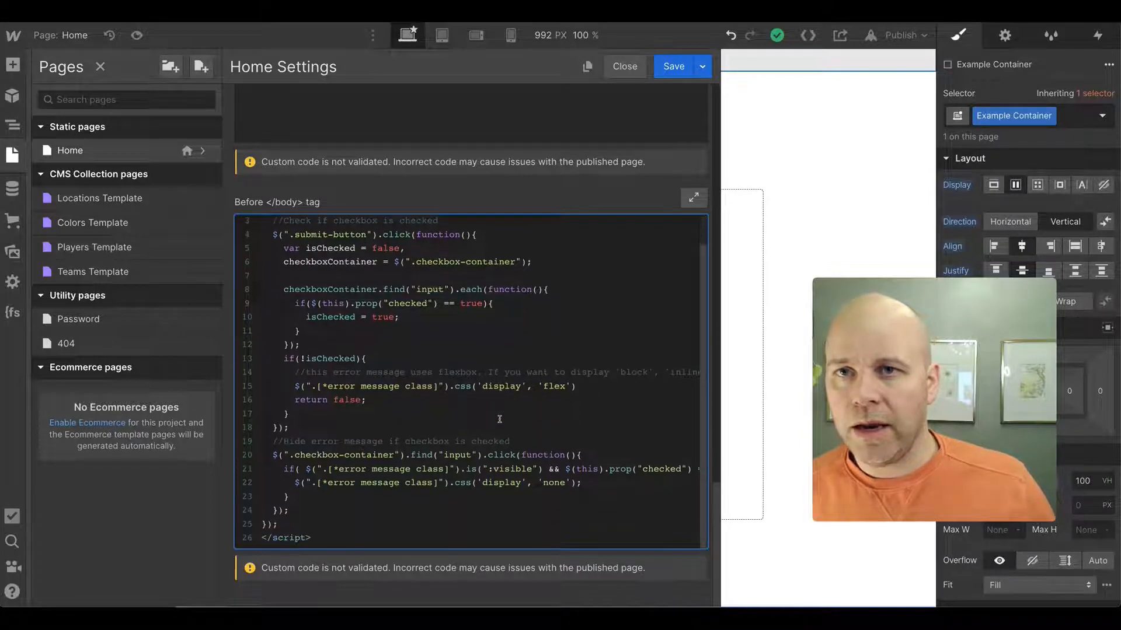
scroll(502, 419, right, 5)
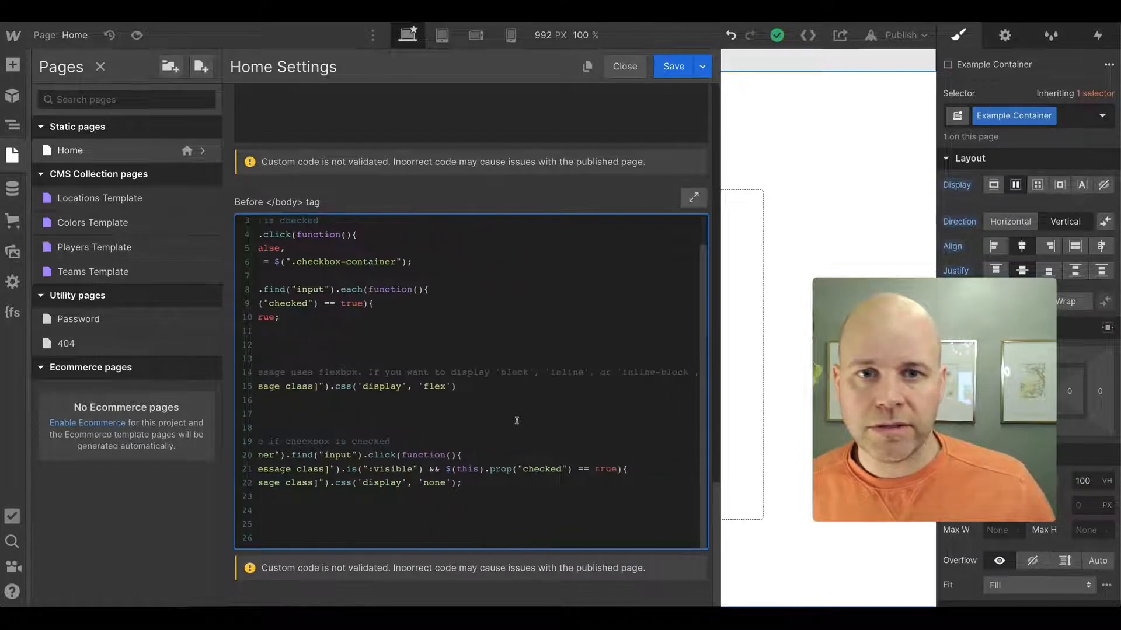
scroll(514, 421, left, 5)
click(674, 66)
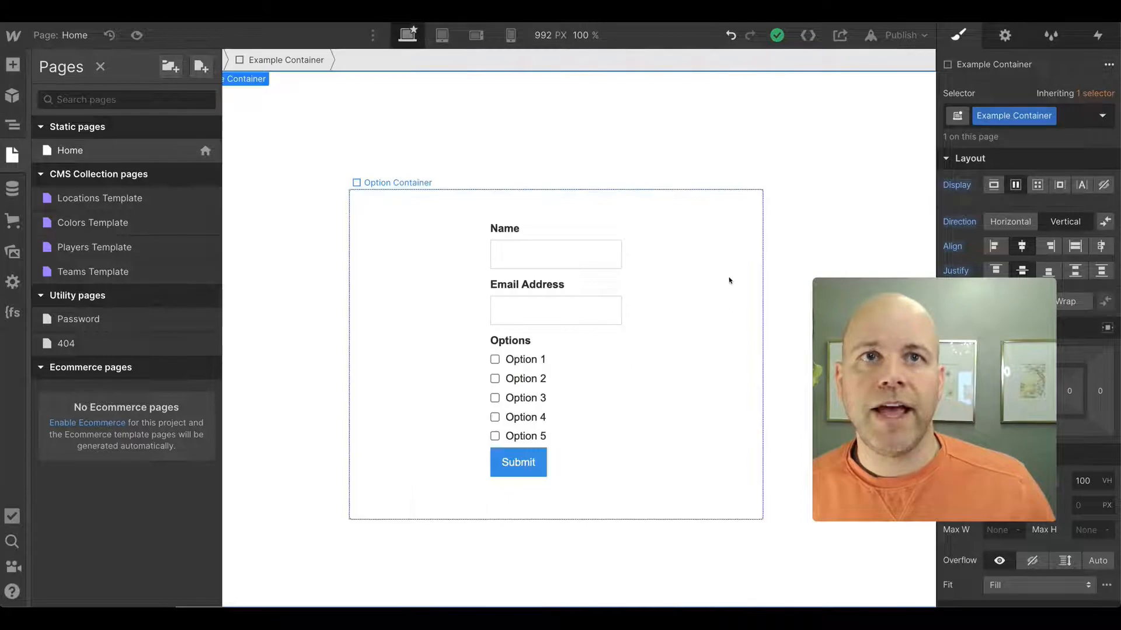
- Copy the error-message class name and paste it over the first error message class placeholder in the Home page script
click(12, 124)
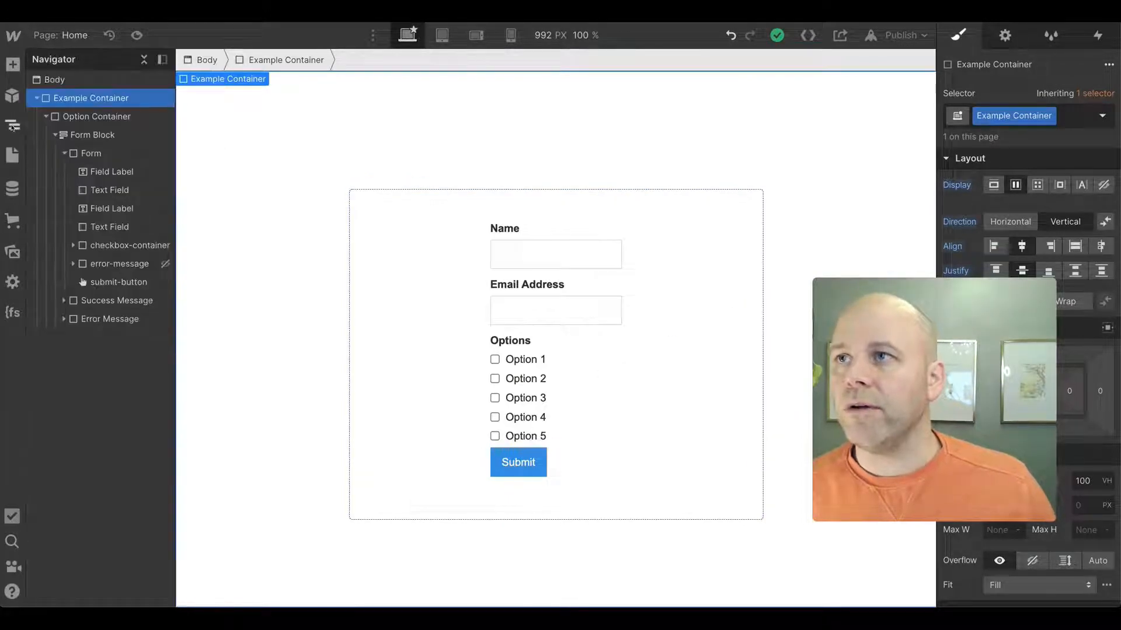
click(135, 268)
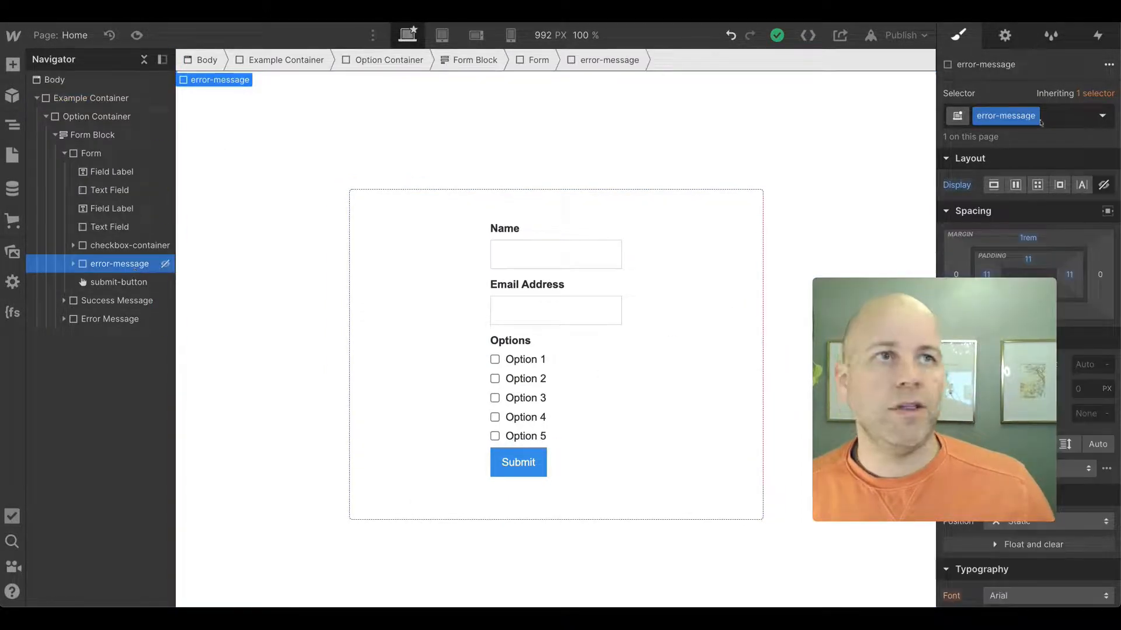
double_click(1005, 116)
key(ctrl+c)
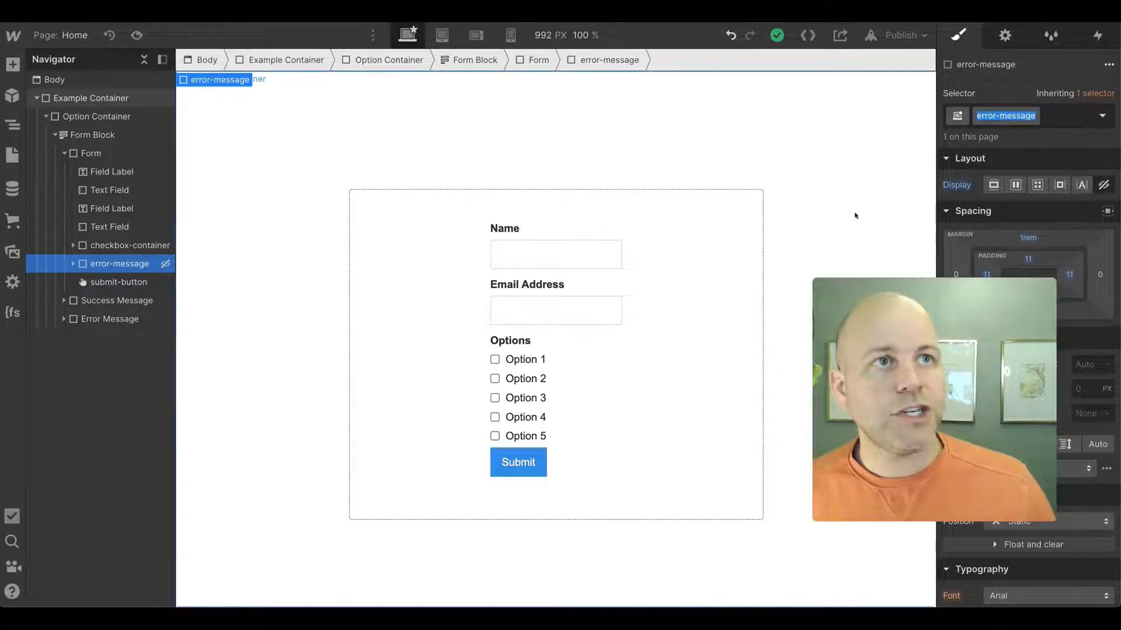
click(12, 155)
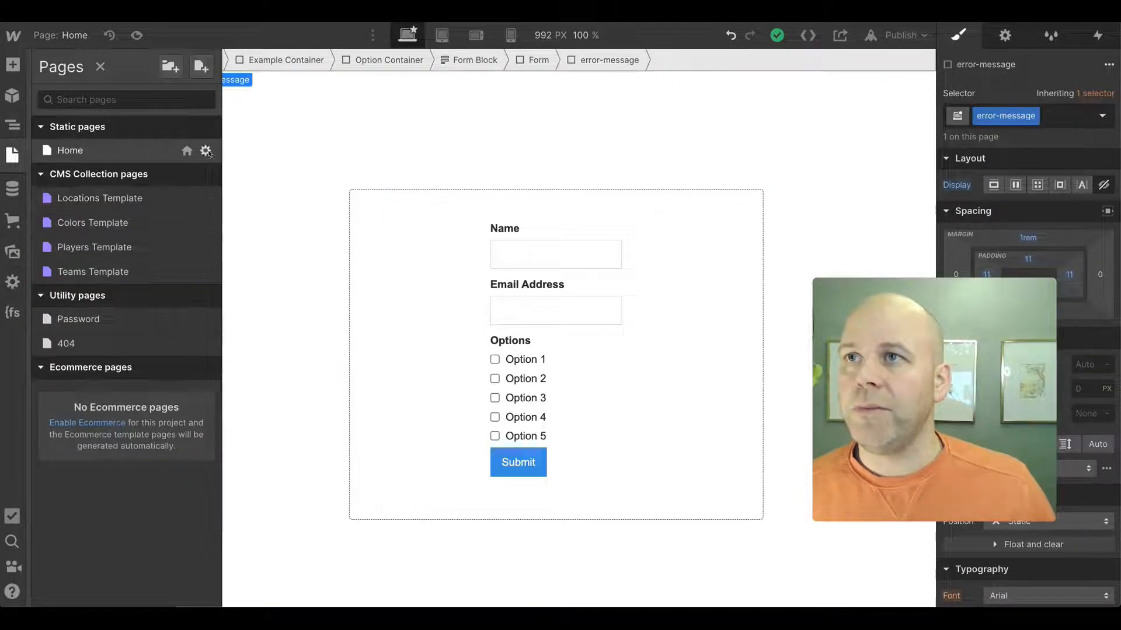
click(206, 150)
scroll(304, 407, down, 10)
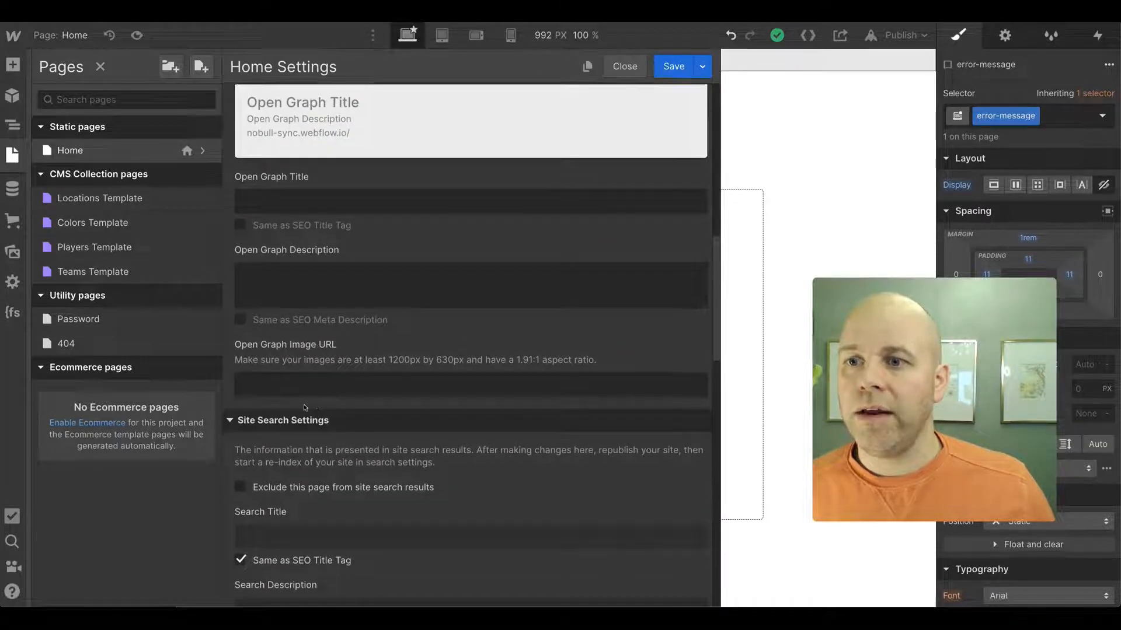
scroll(303, 409, down, 15)
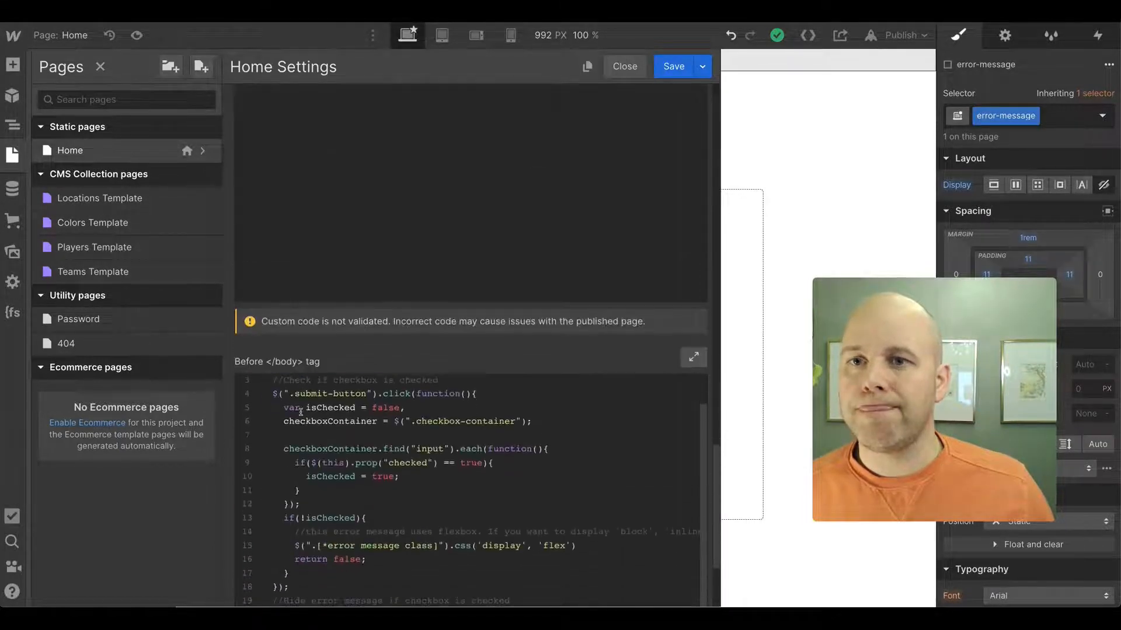
scroll(481, 514, down, 3)
drag(437, 392, 318, 386)
key(ctrl+v)
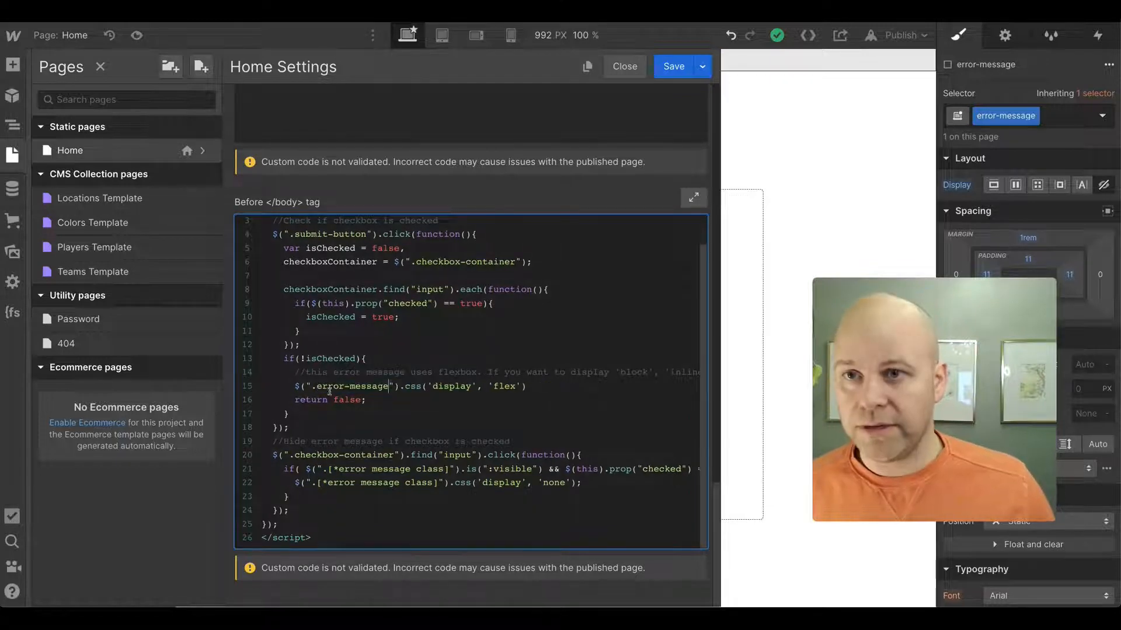
- Replace the two remaining error message class placeholders with error-message and save the page settings
click(437, 469)
drag(437, 469, 321, 469)
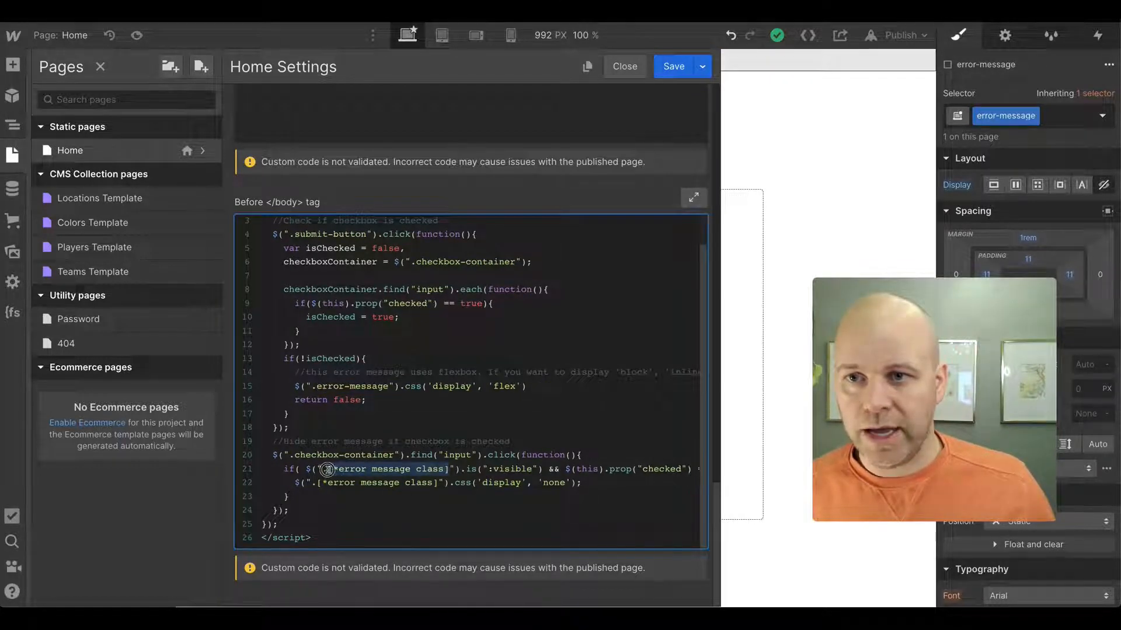
key(ctrl+v)
drag(438, 482, 318, 480)
key(ctrl+v)
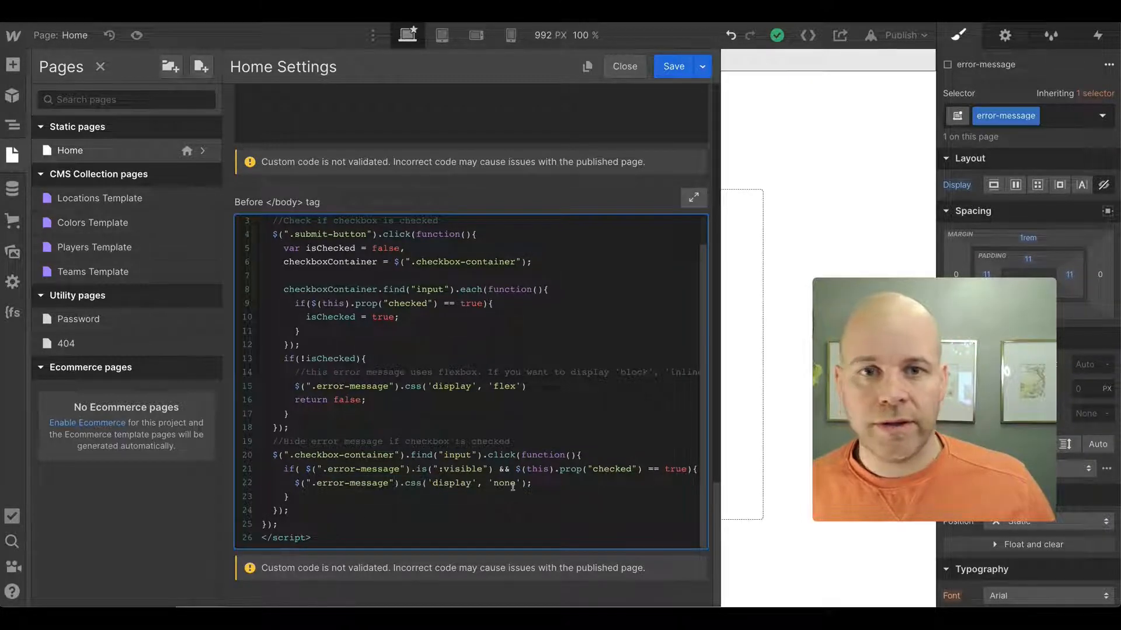
scroll(512, 487, right, 2)
scroll(512, 487, left, 2)
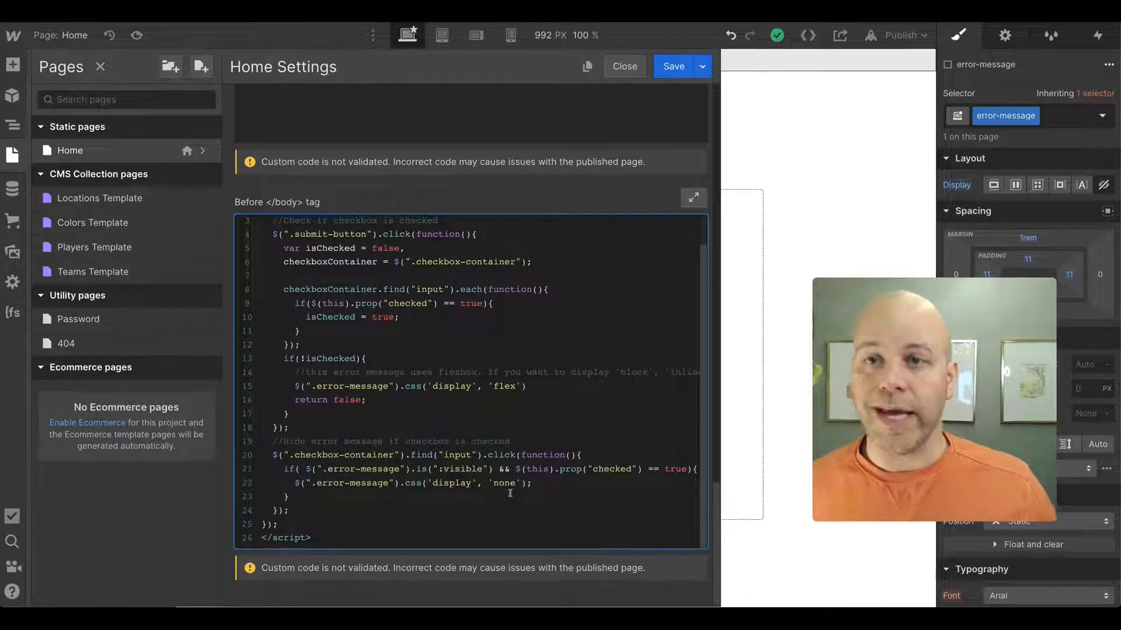
click(674, 64)
- Publish the site to its selected domain
click(801, 148)
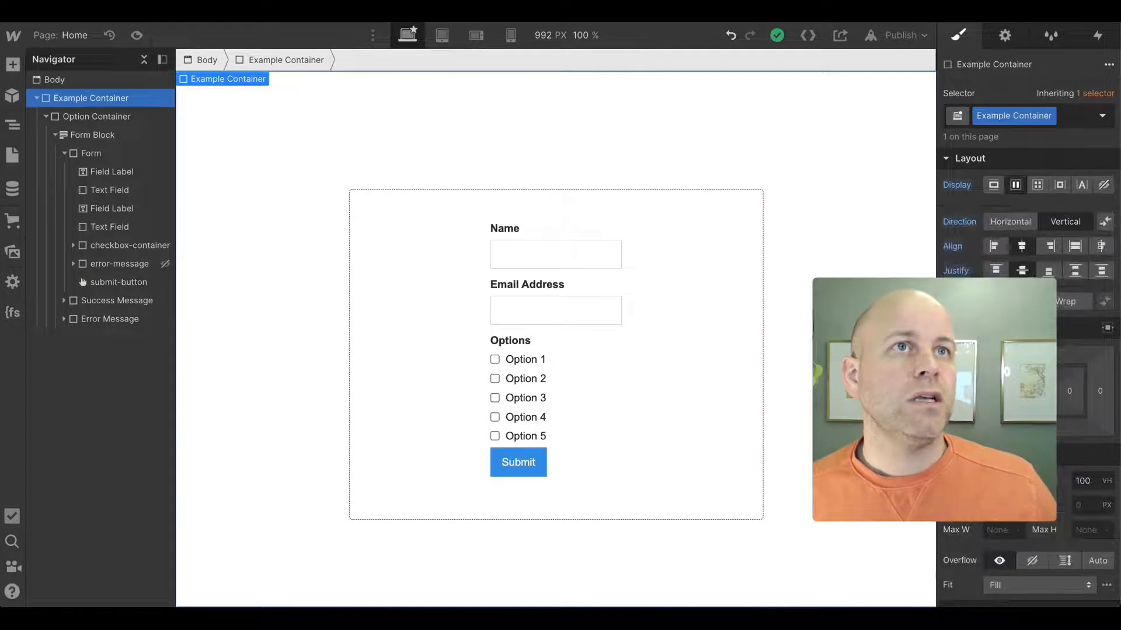
click(920, 37)
click(841, 225)
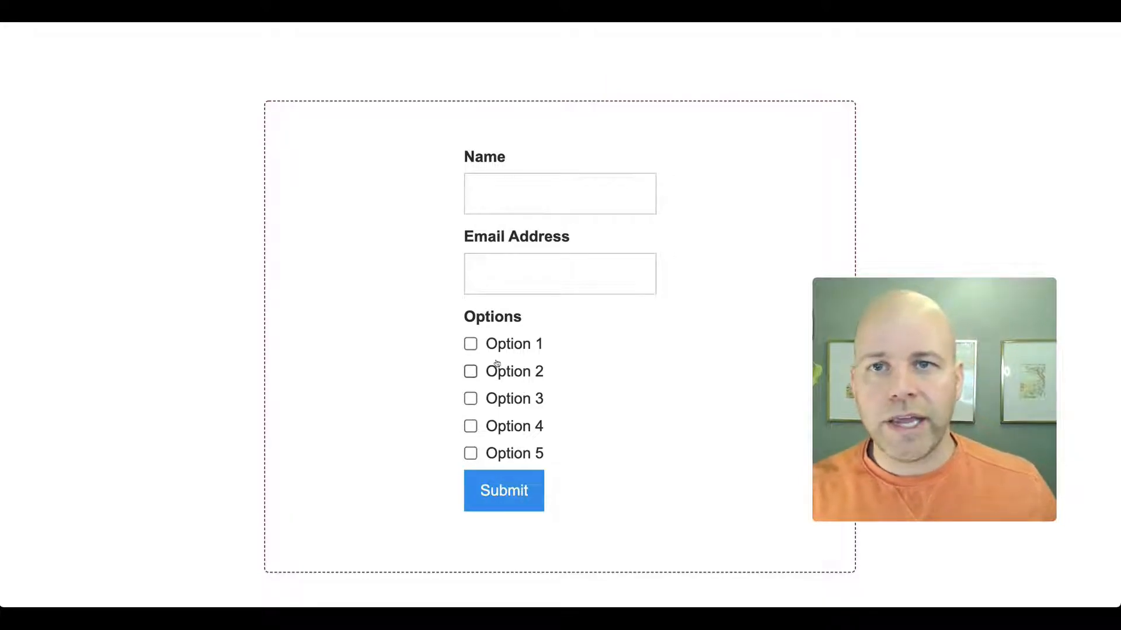
- On the published site, submit the form with no option checked, then check Option 1 and submit again
click(520, 495)
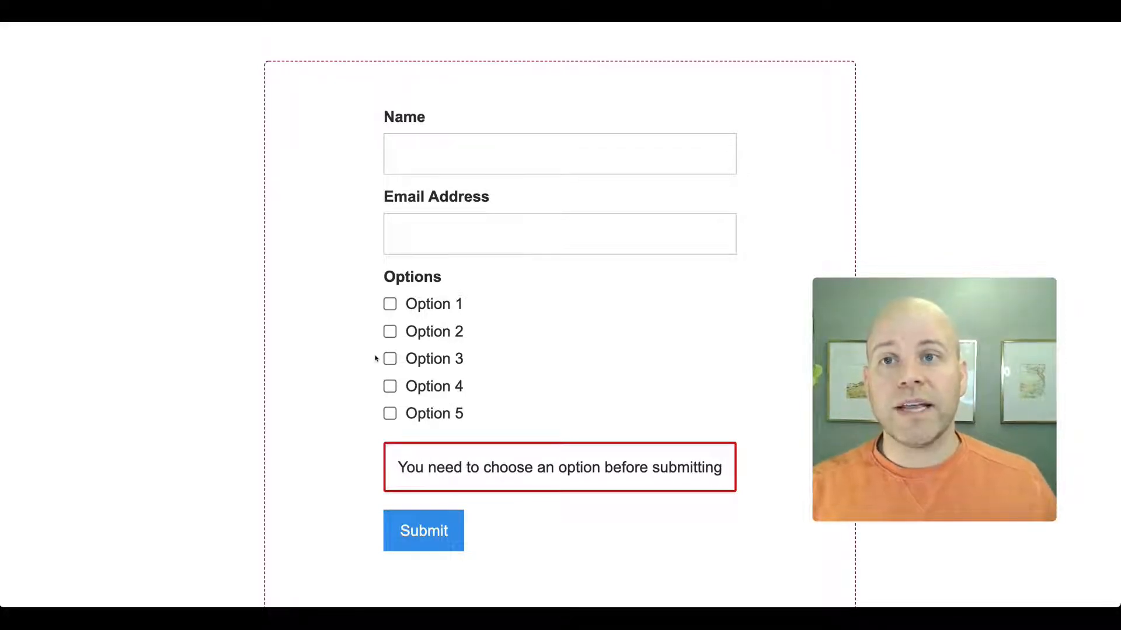
click(393, 305)
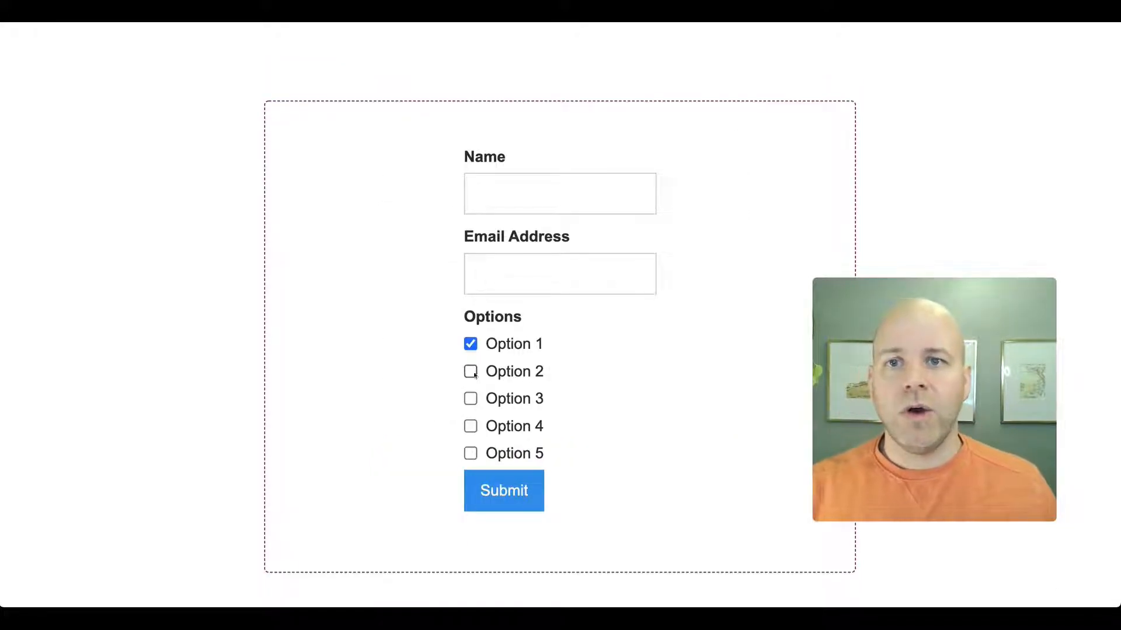
click(505, 494)
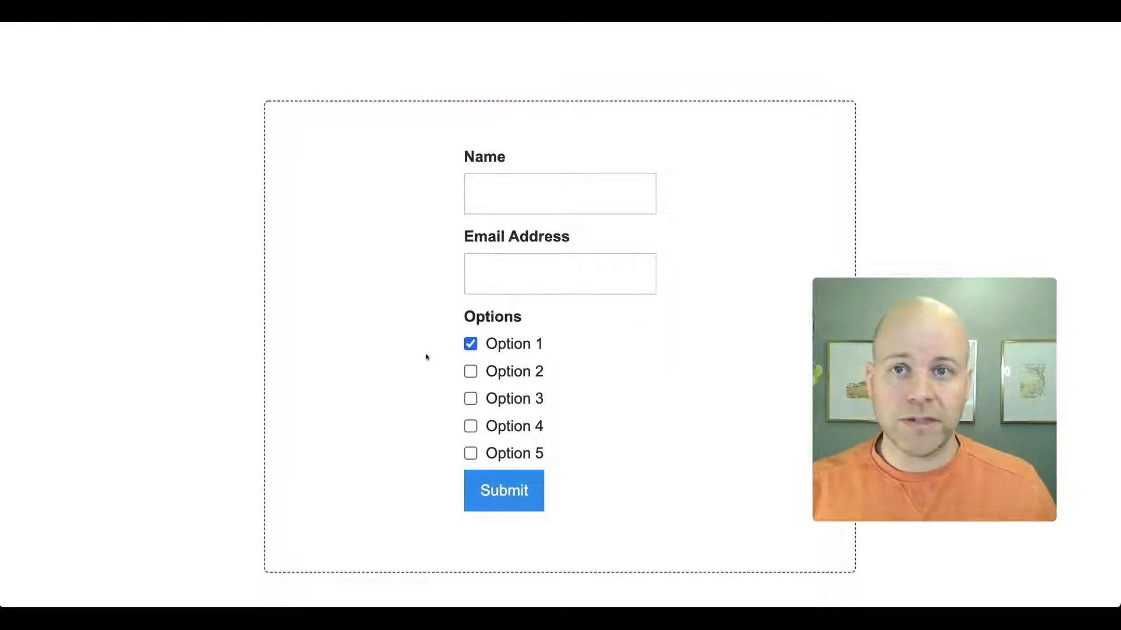
- Check Option 2 and Option 3 and submit the form again
click(472, 374)
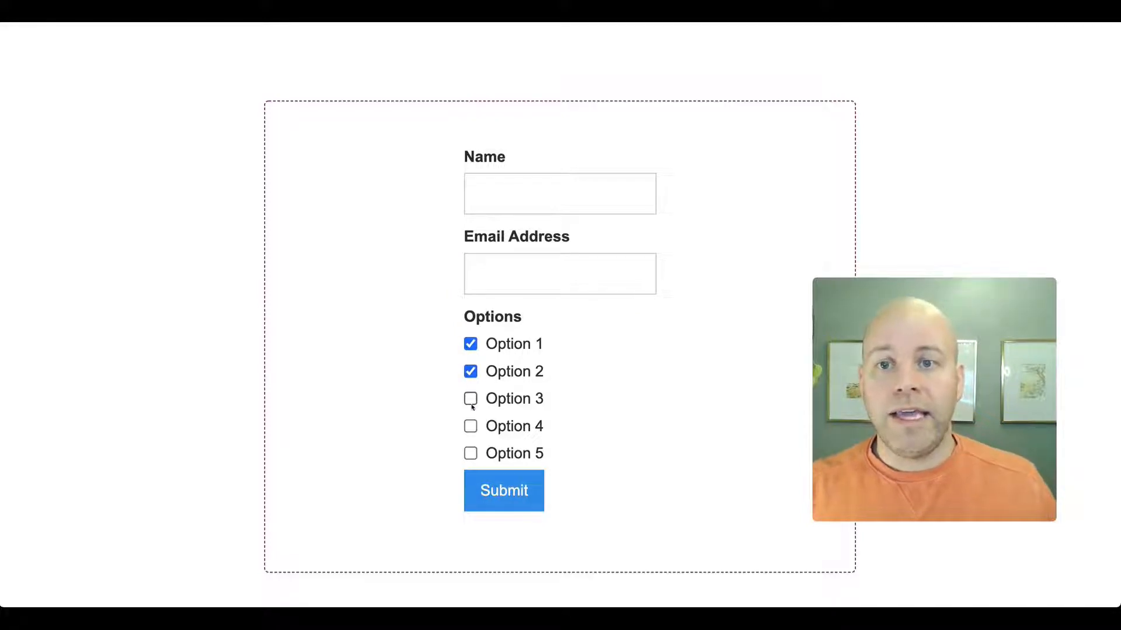
click(471, 399)
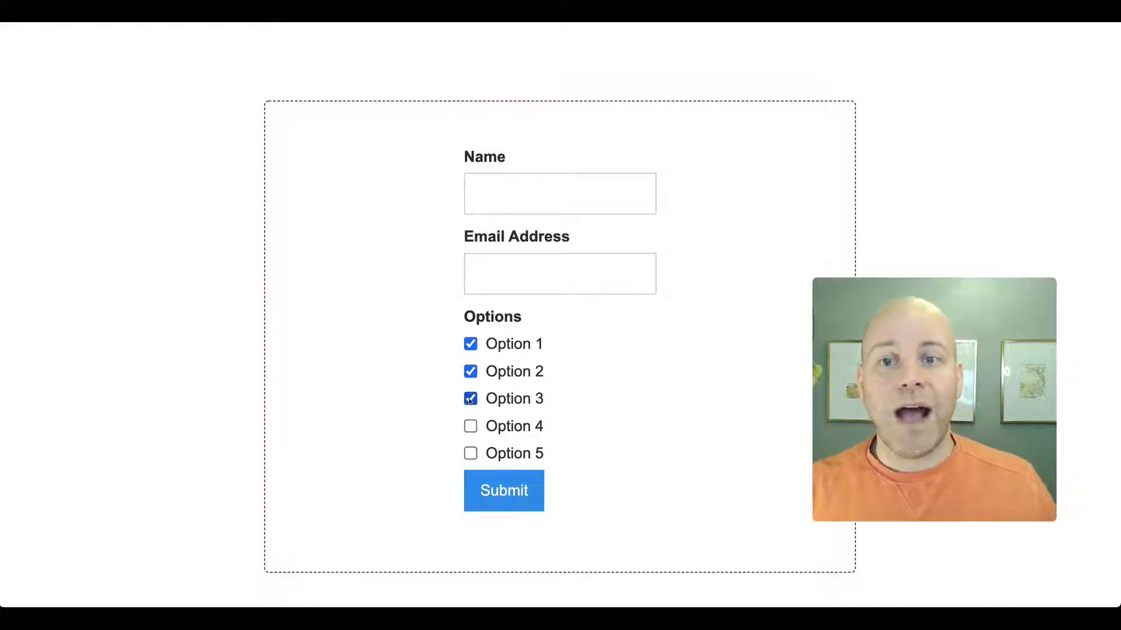
click(502, 505)
click(501, 503)
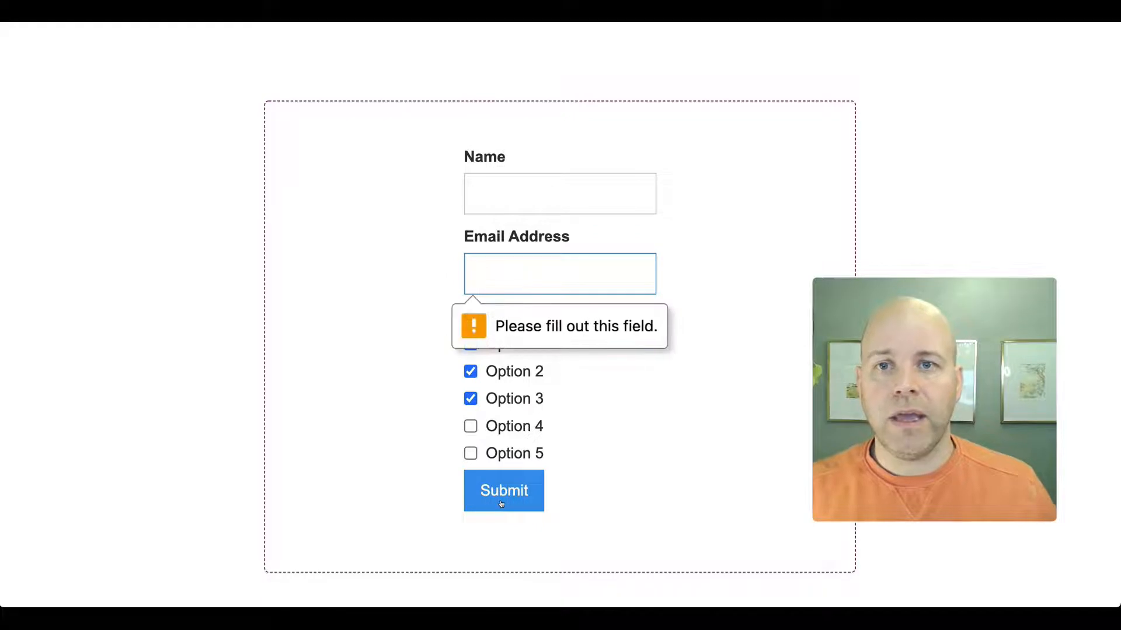
- Fill in the Email Address field with the user's e-mail from the browser's autofill suggestions
click(341, 475)
click(490, 280)
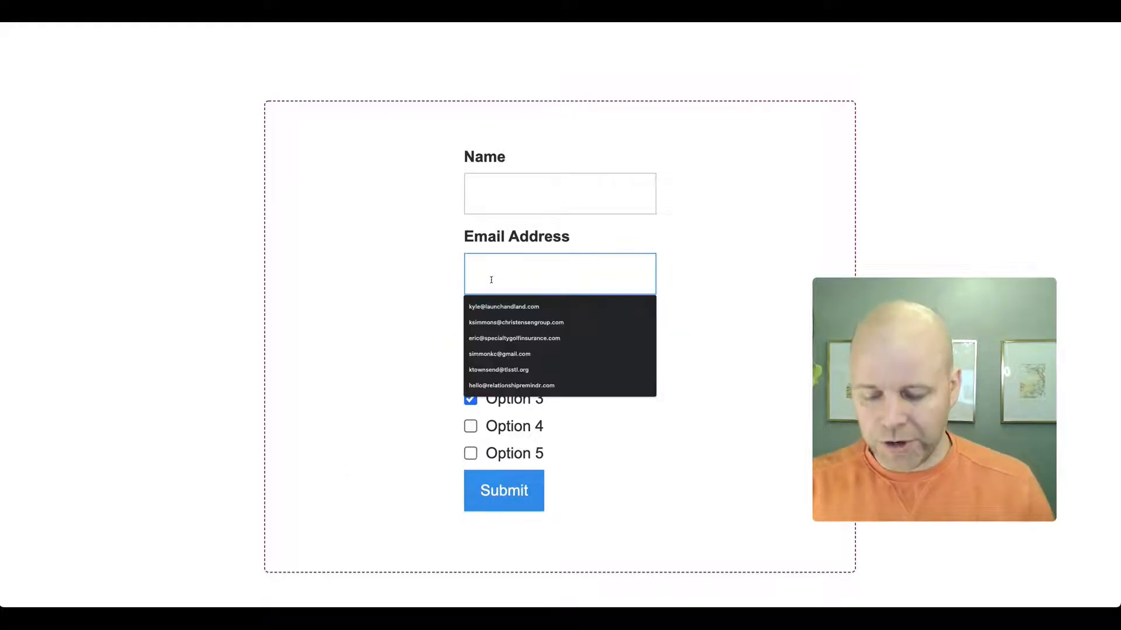
text(kyle)
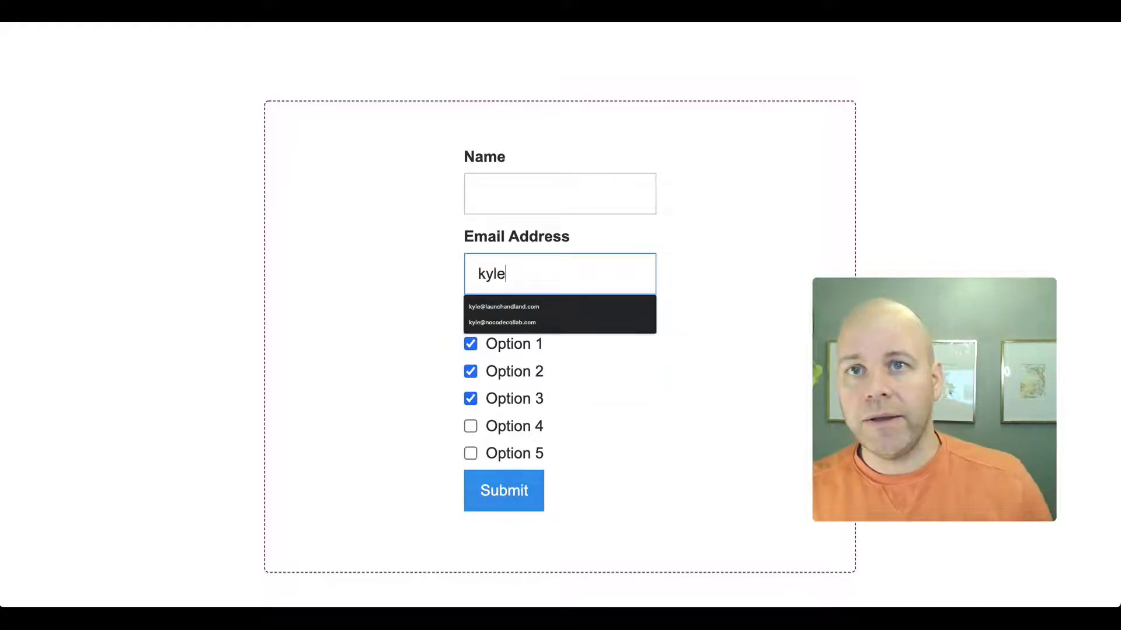
key(Down)
key(Return)
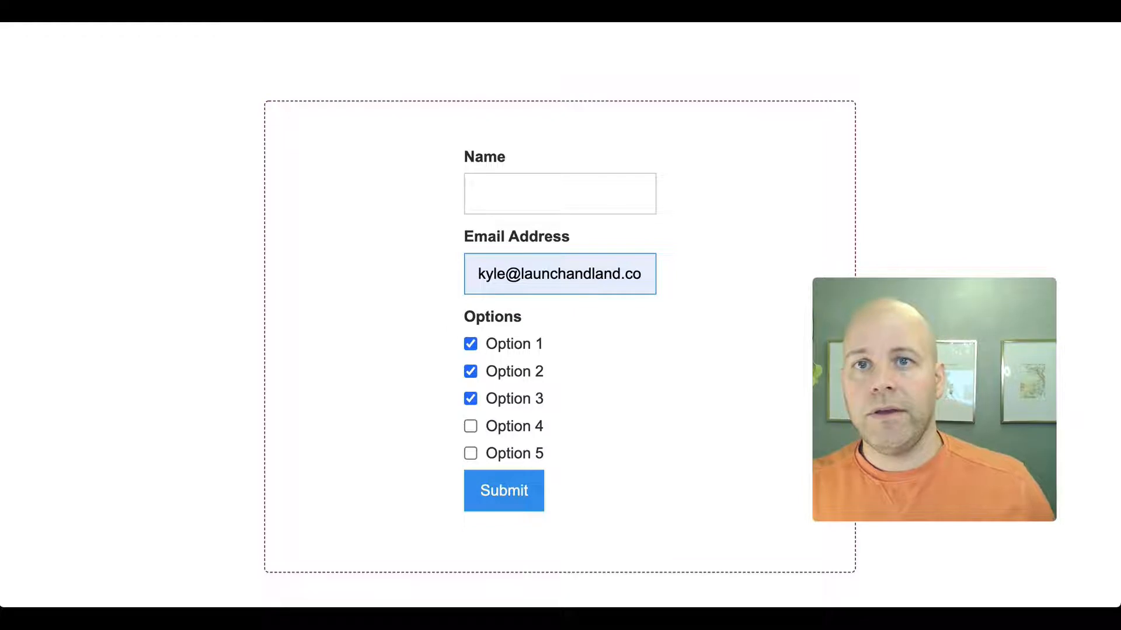
- Uncheck Options 3, 2 and 1 and submit the form with no option selected
click(470, 399)
click(471, 372)
click(470, 344)
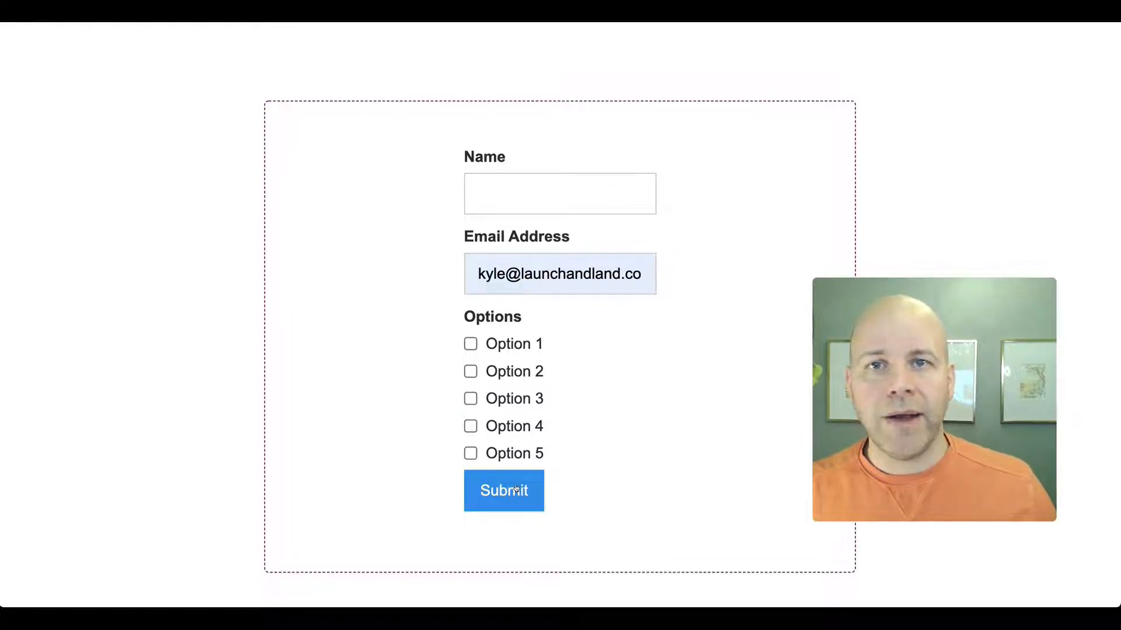
click(516, 490)
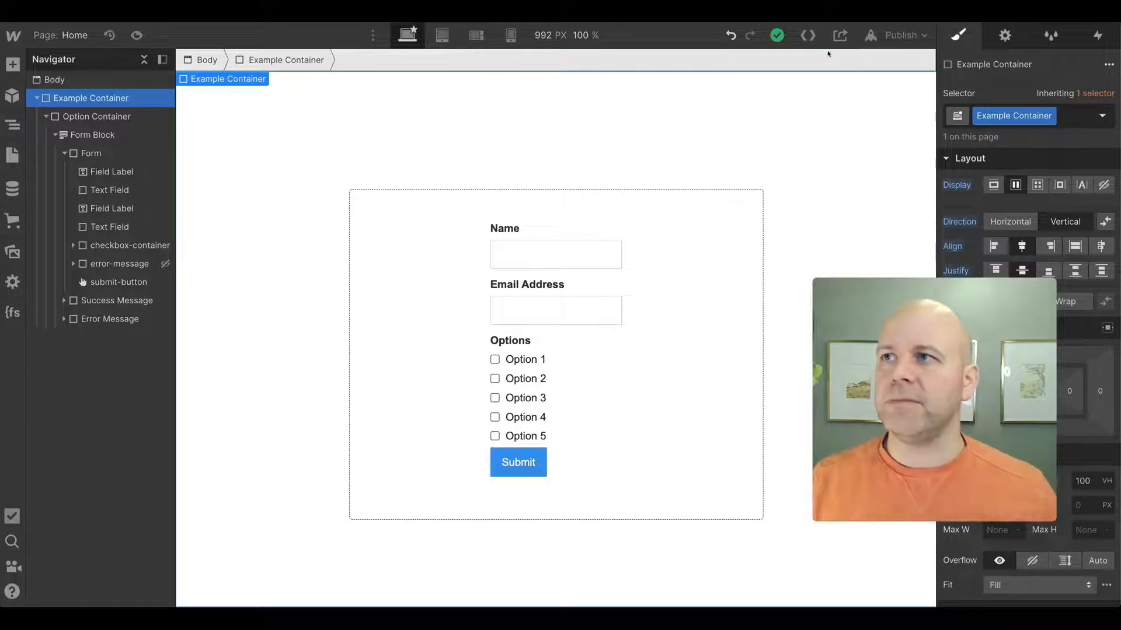
- Open the Home page settings and bring up the custom code placed before the closing body tag
click(9, 155)
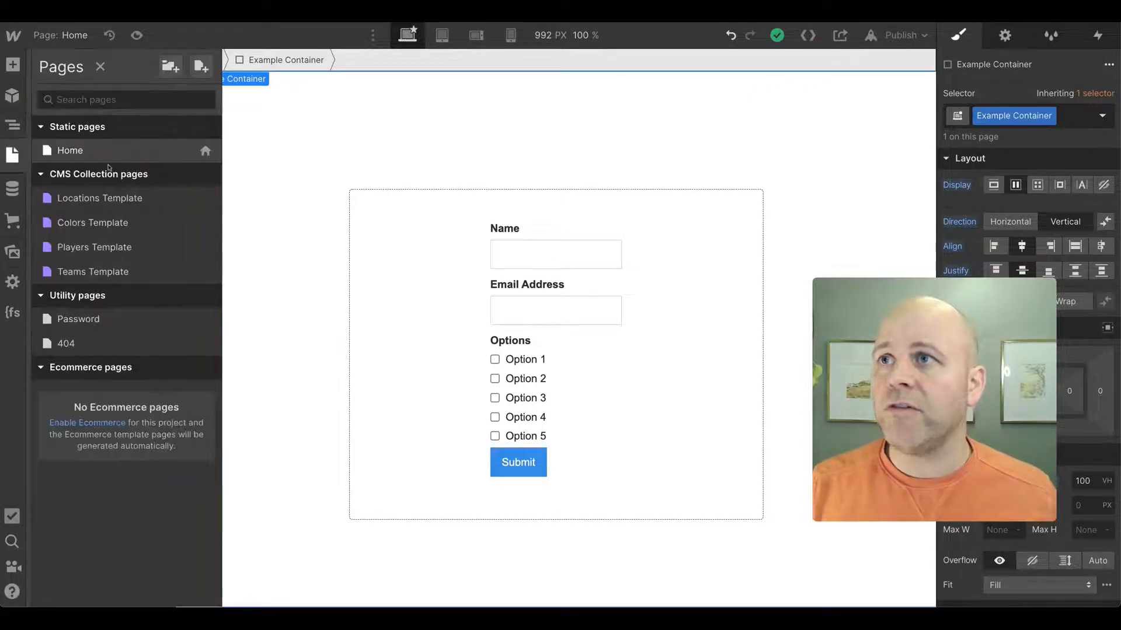
click(202, 150)
scroll(388, 269, down, 15)
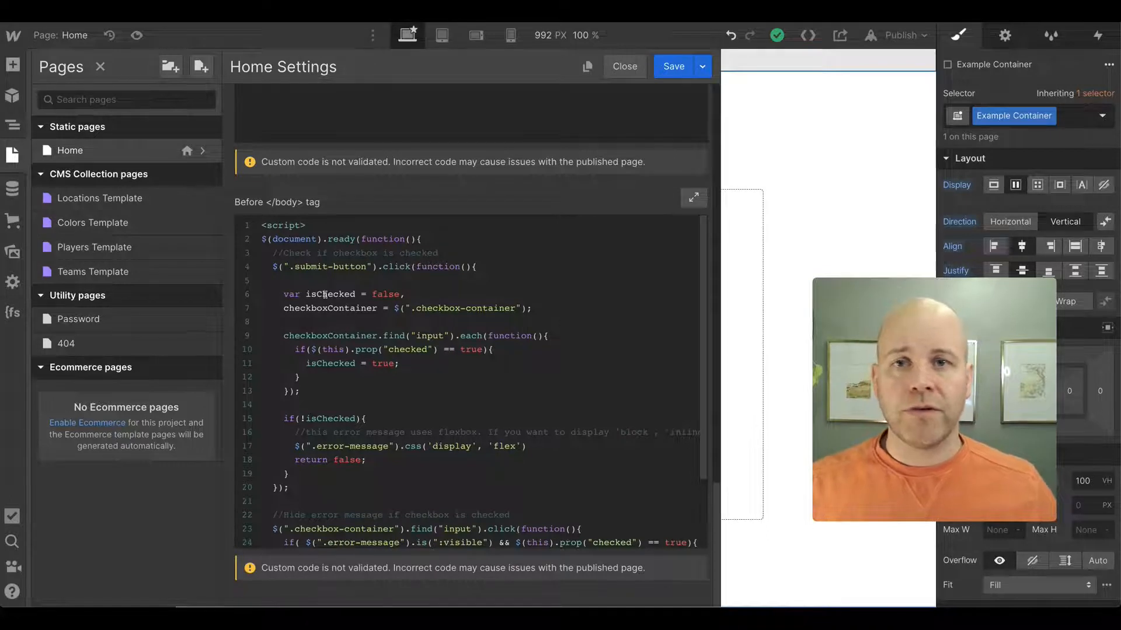
- Examine the script's isChecked and checkboxContainer variables and the loop that checks each checkbox input
drag(306, 295, 355, 295)
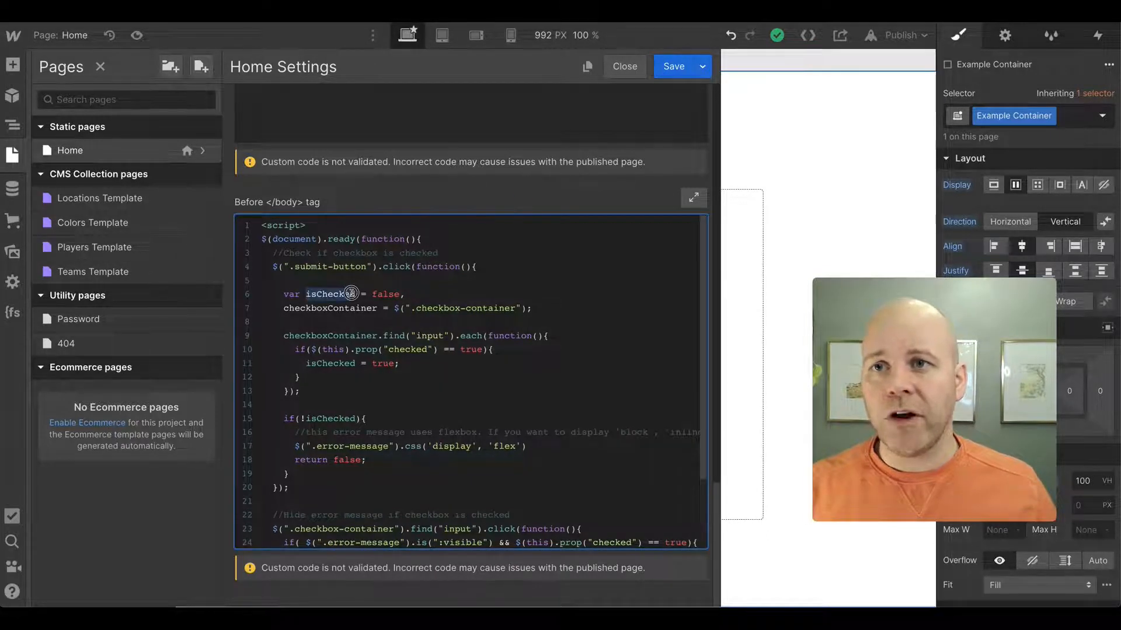
click(405, 297)
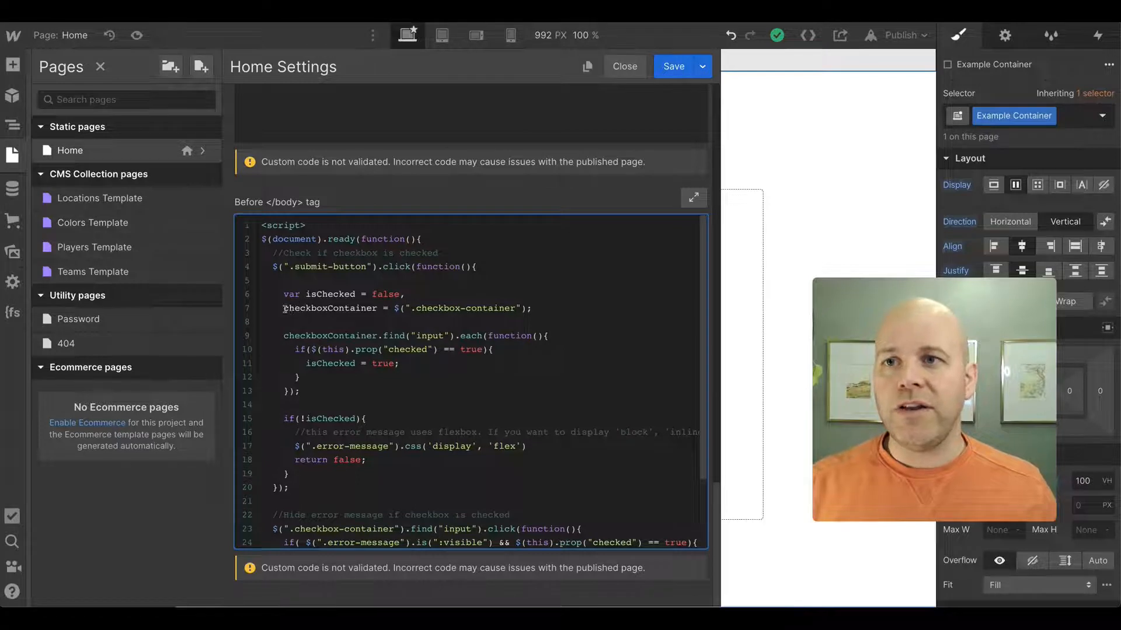
drag(284, 310, 379, 309)
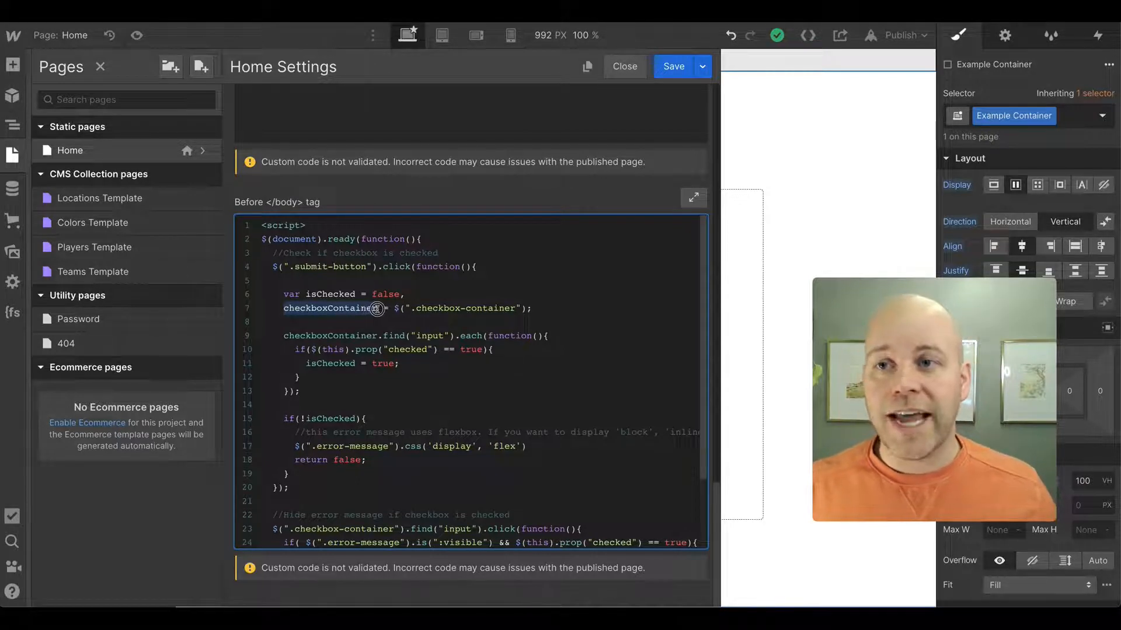
click(415, 311)
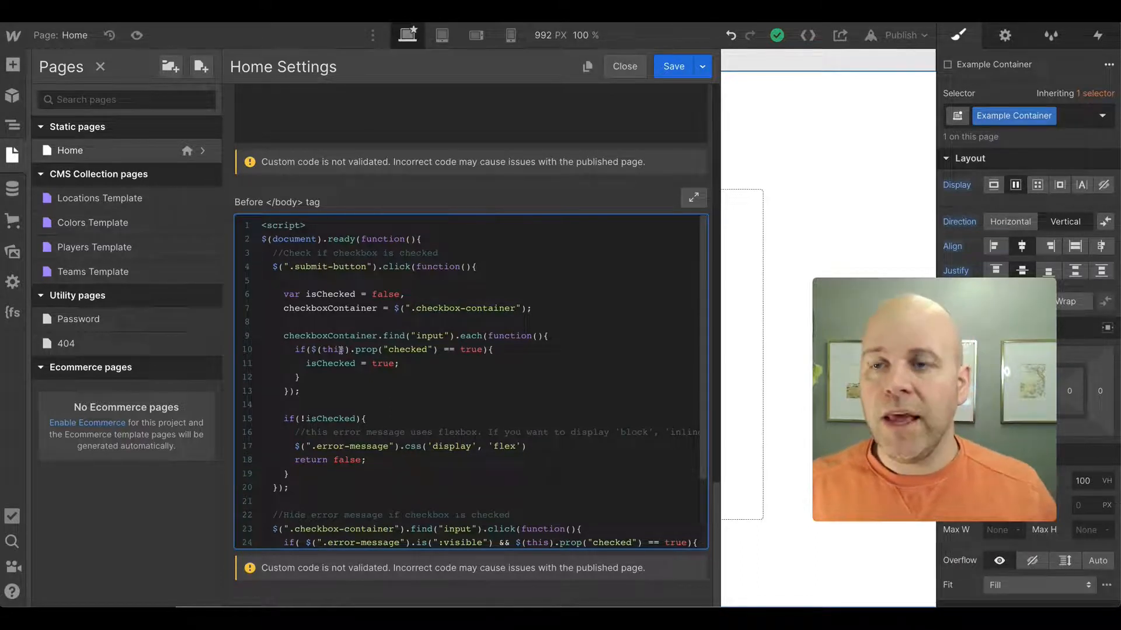
drag(283, 336, 307, 394)
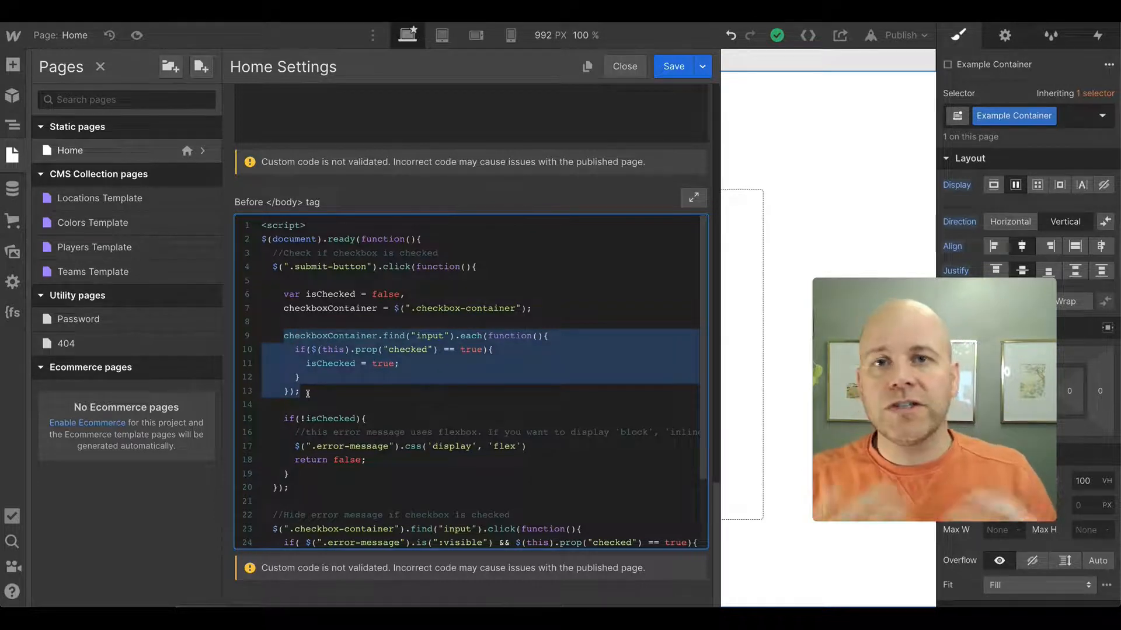
click(363, 346)
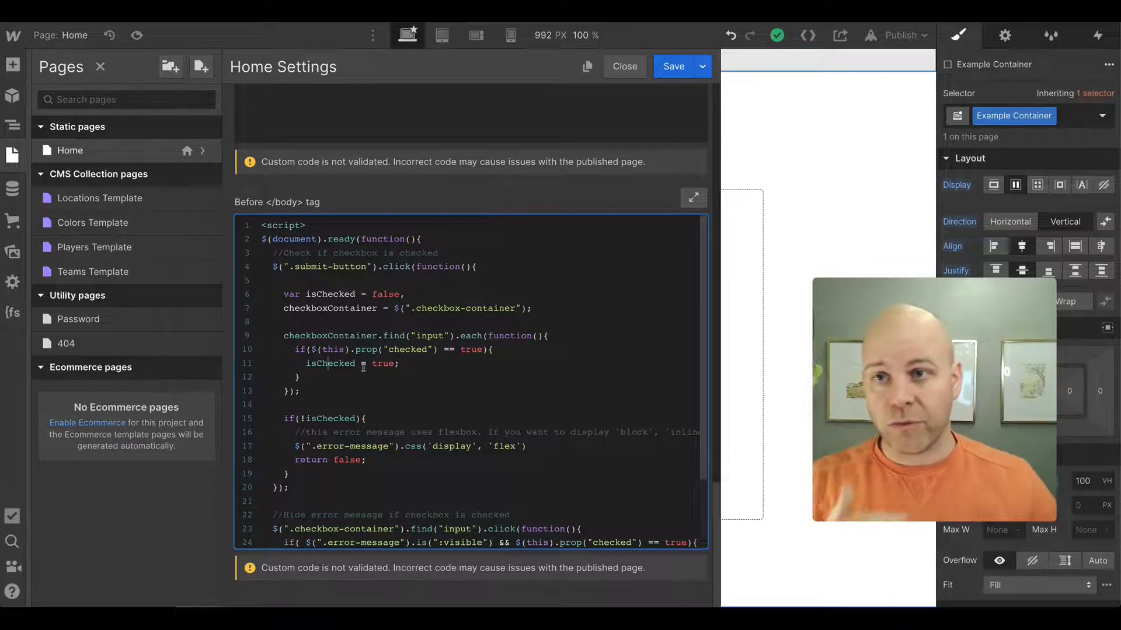
drag(309, 396, 260, 334)
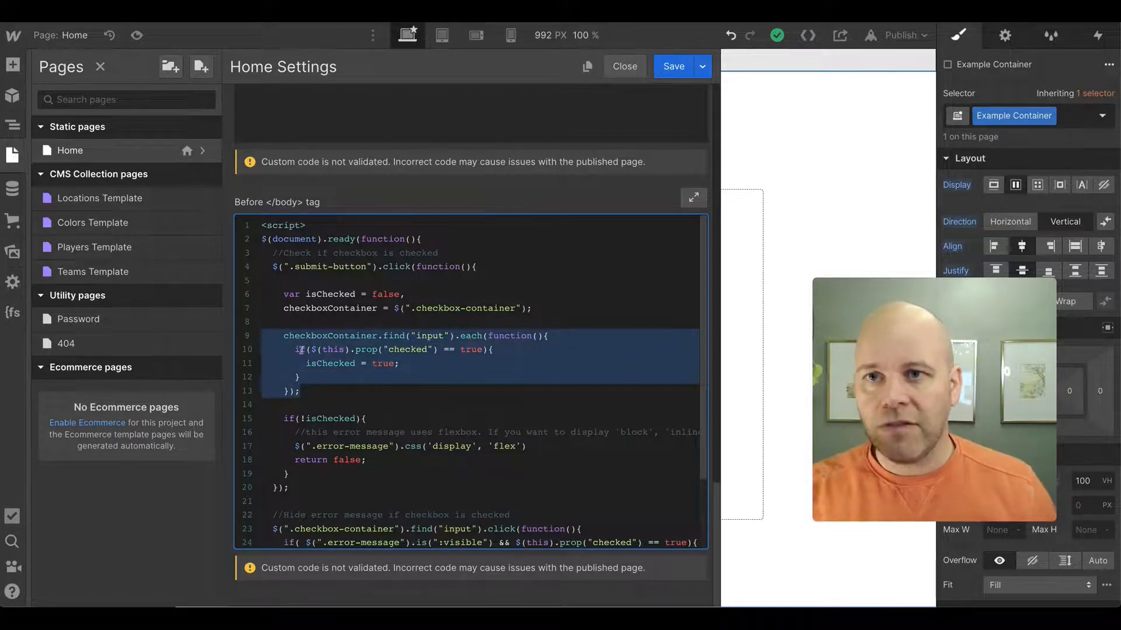
- Examine the code that shows the error message when nothing is checked and the click handler that hides it
scroll(457, 380, down, 3)
mouse_move(318, 382)
mouse_down()
mouse_move(281, 363)
mouse_move(260, 327)
mouse_move(281, 329)
mouse_move(328, 372)
mouse_move(323, 383)
mouse_up()
click(323, 383)
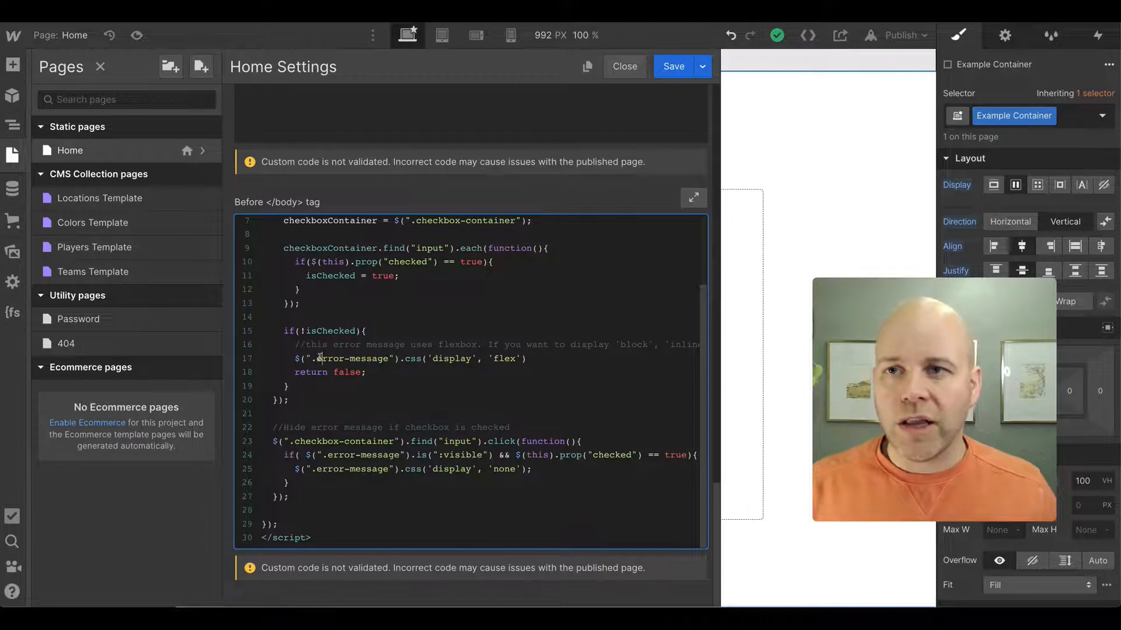
click(324, 359)
drag(324, 359, 390, 360)
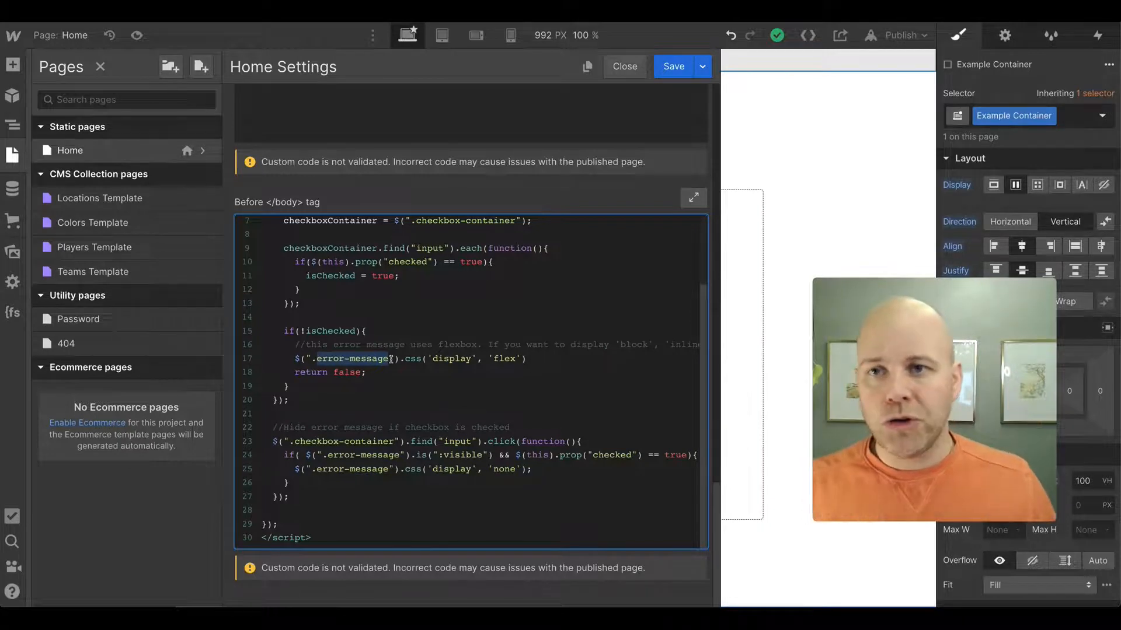
click(285, 331)
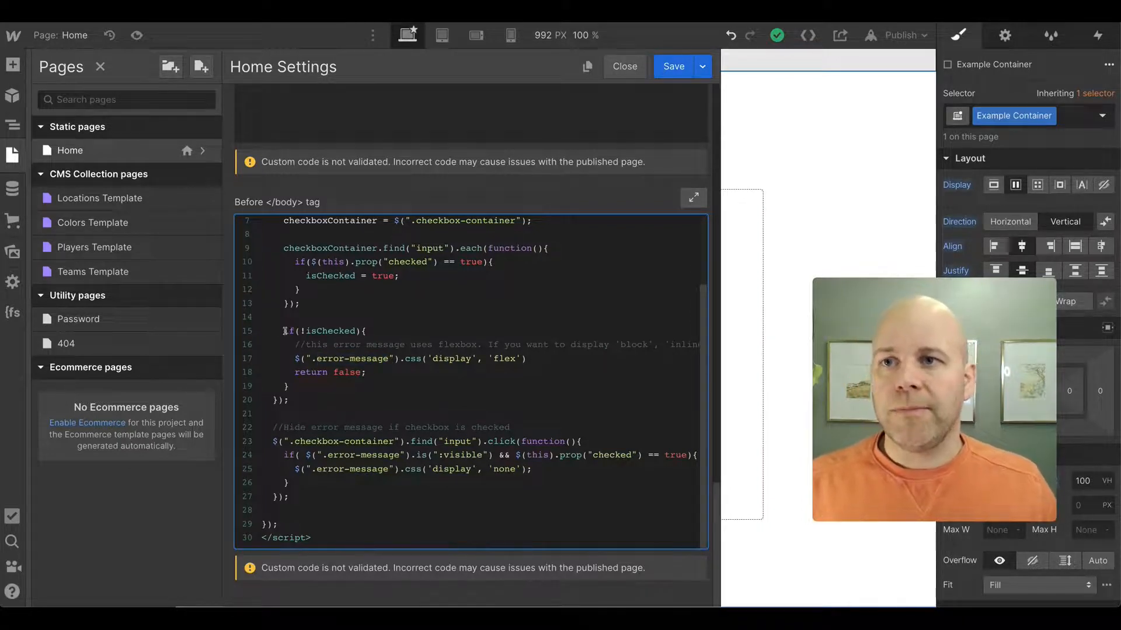
drag(286, 331, 310, 391)
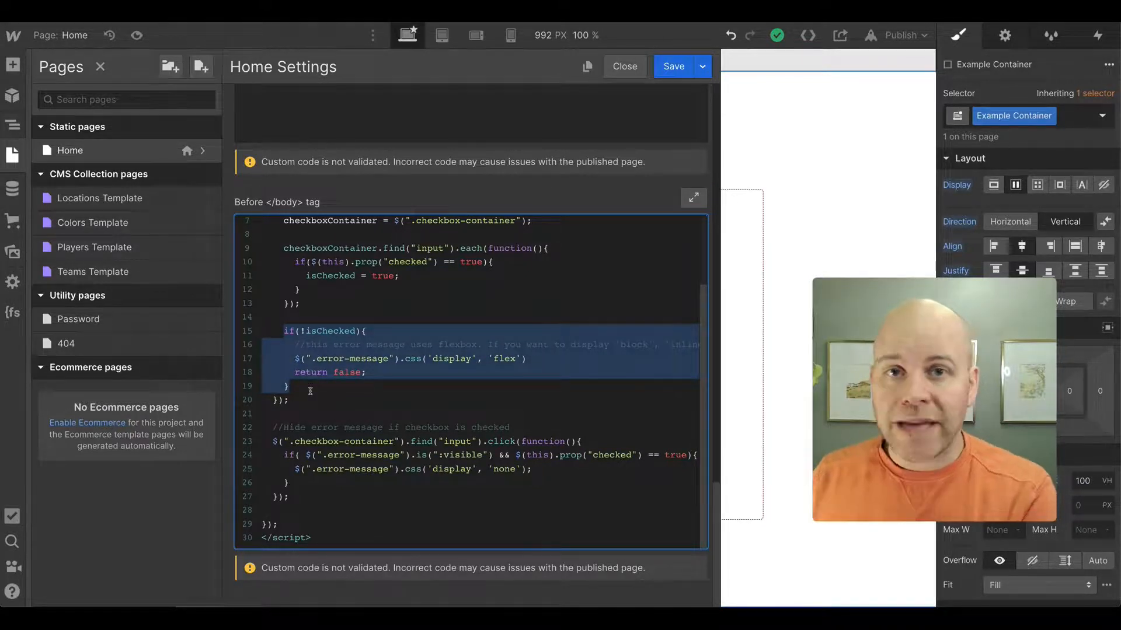
drag(310, 391, 261, 324)
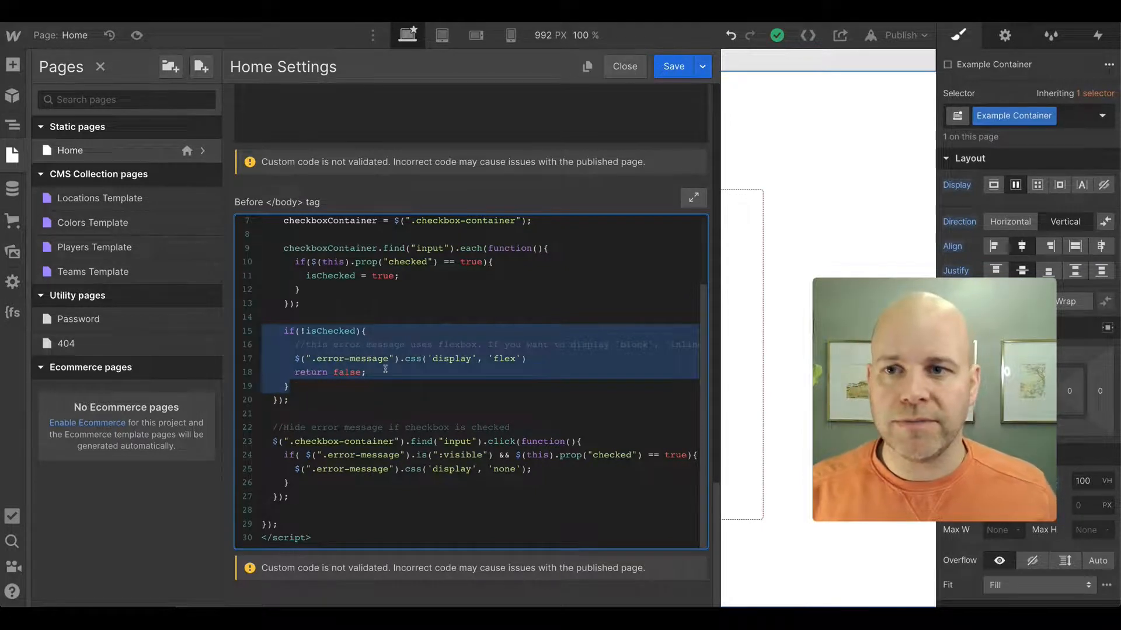
click(367, 441)
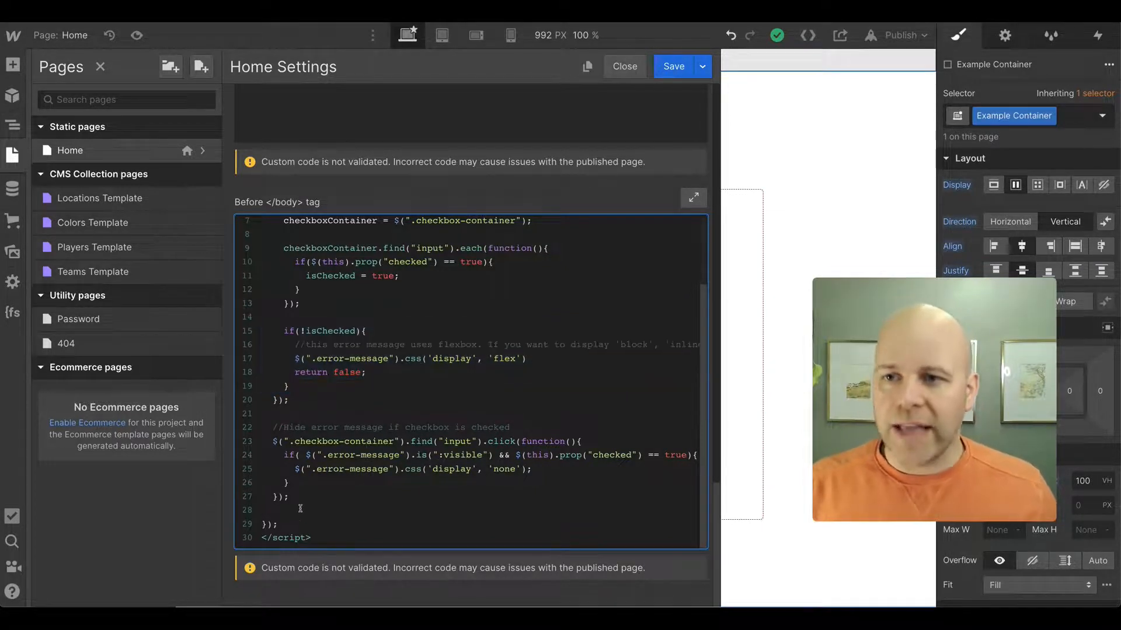
drag(297, 500, 262, 441)
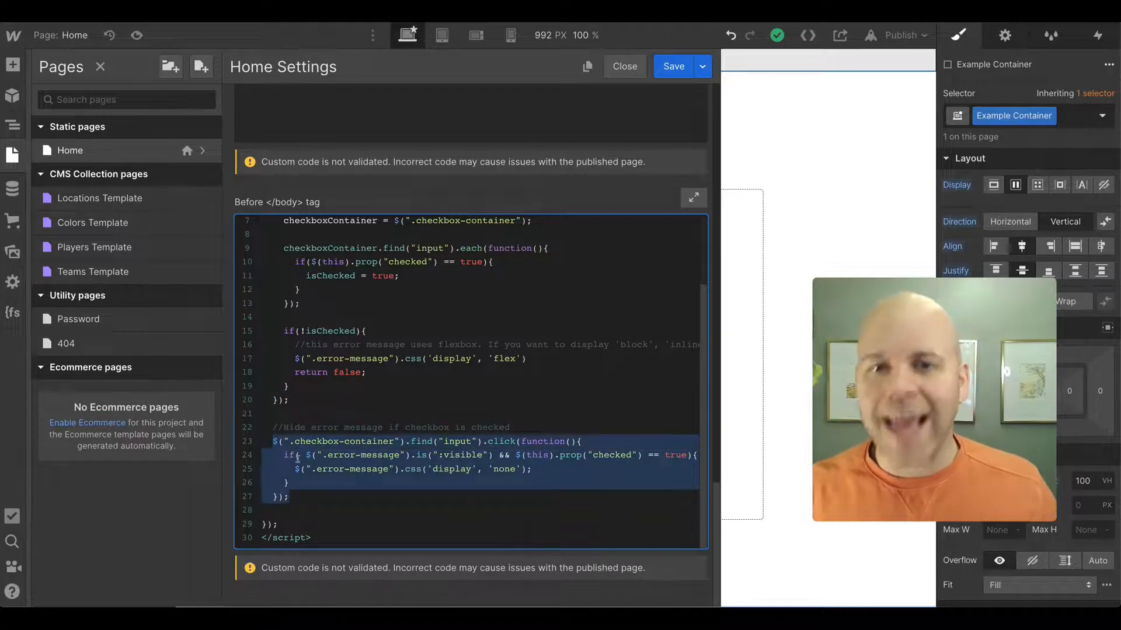
click(413, 429)
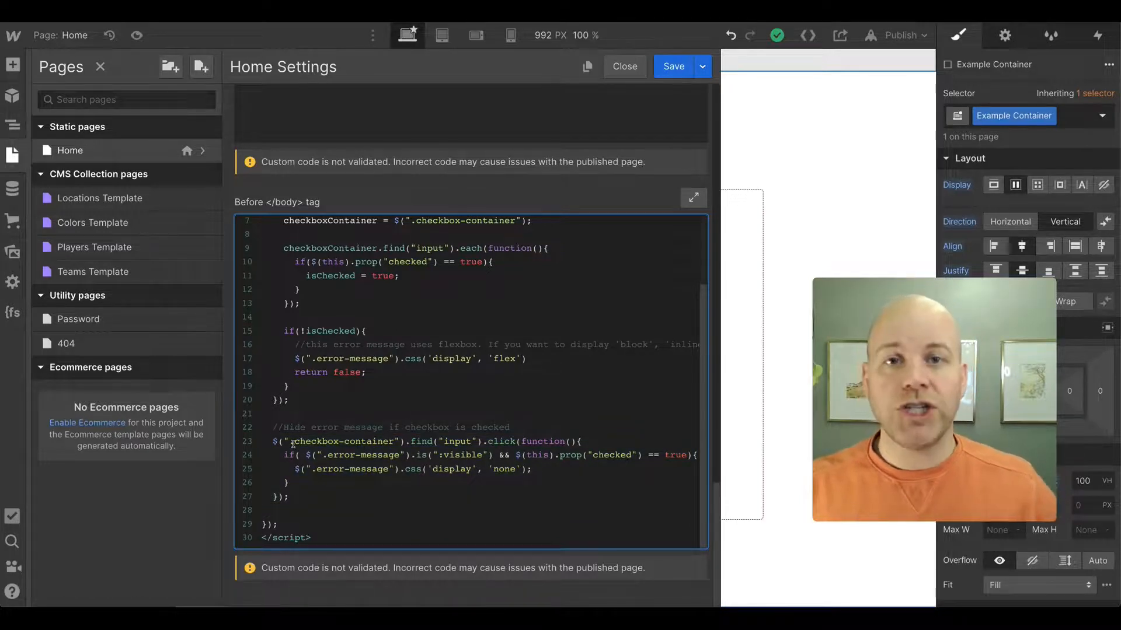